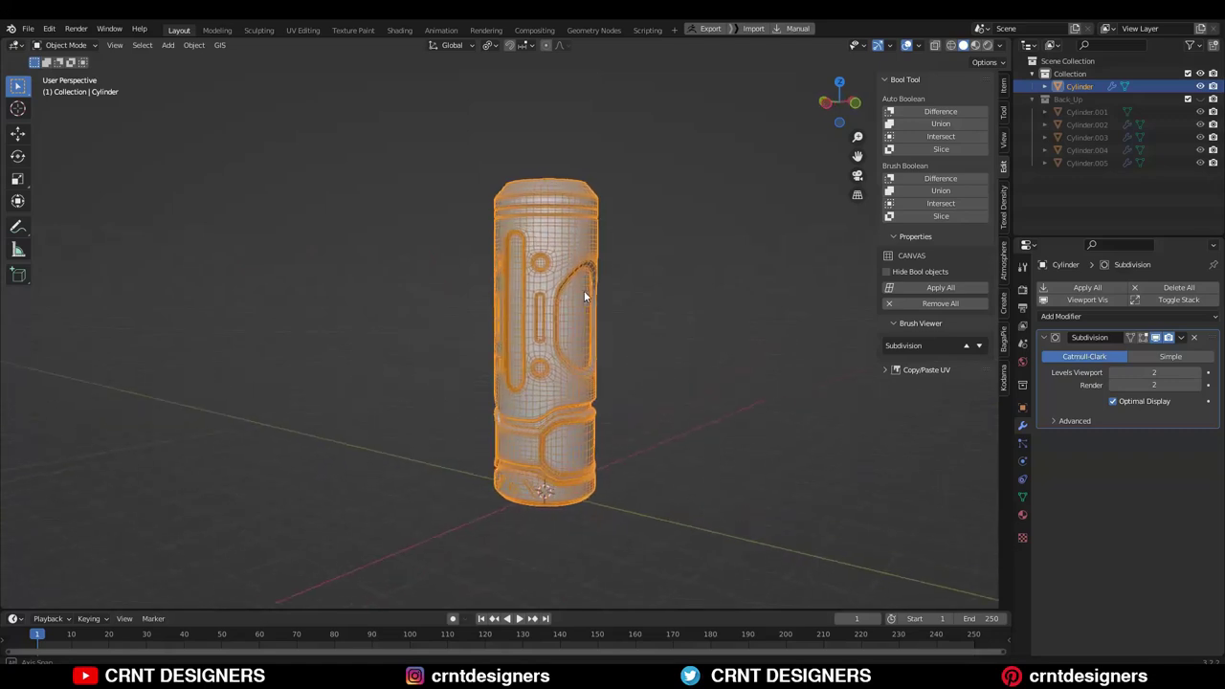
# Select the cylinder model and switch to the UV Editing workspace.
pyautogui.moveTo(583, 290); pyautogui.dragTo(699, 281, button='middle')
pyautogui.click(702, 258)
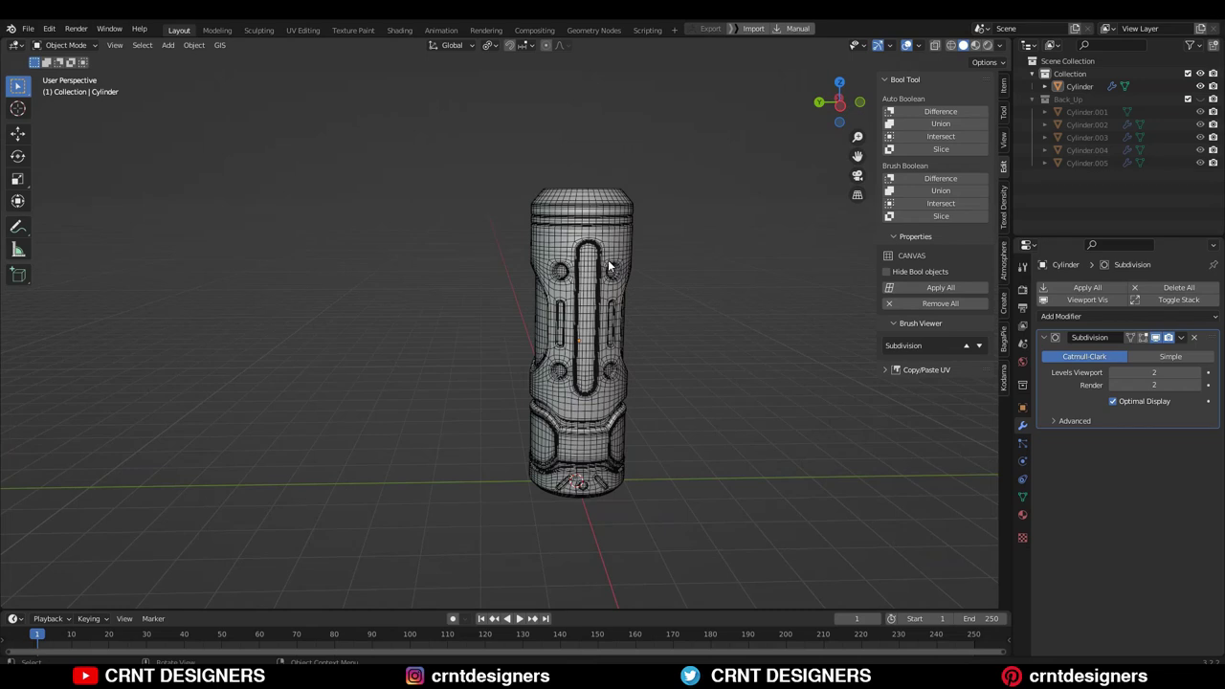
pyautogui.moveTo(615, 270); pyautogui.dragTo(580, 213, button='middle')
pyautogui.click(580, 213)
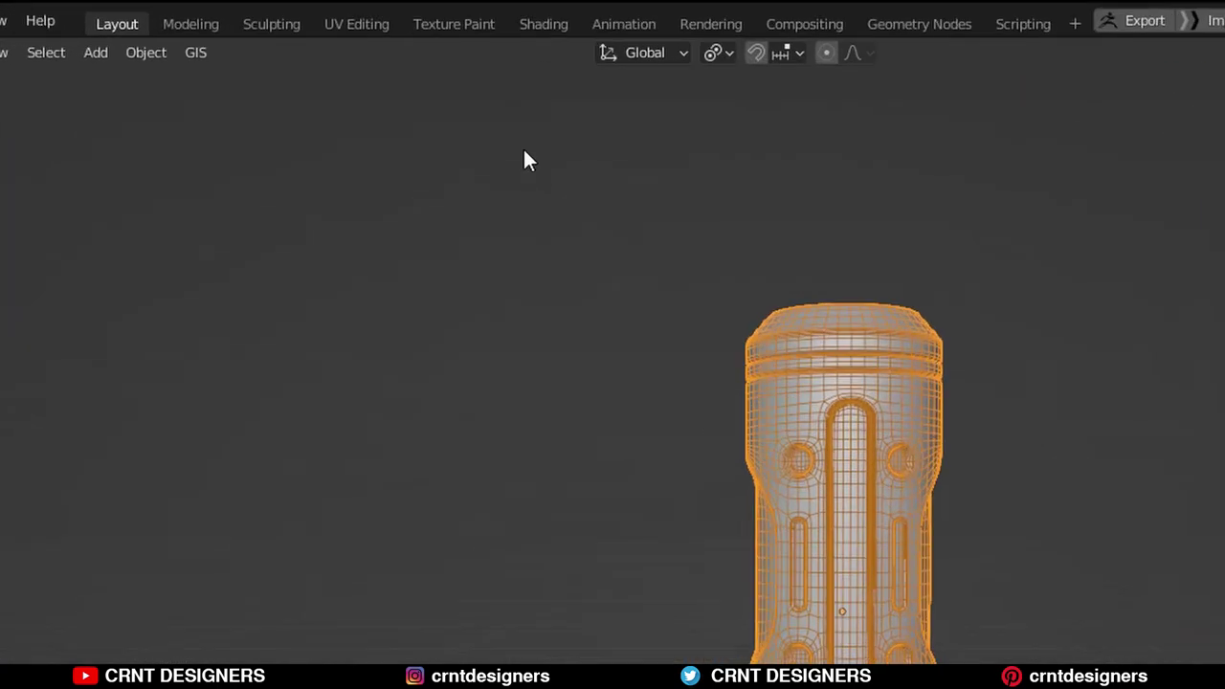
pyautogui.click(303, 30)
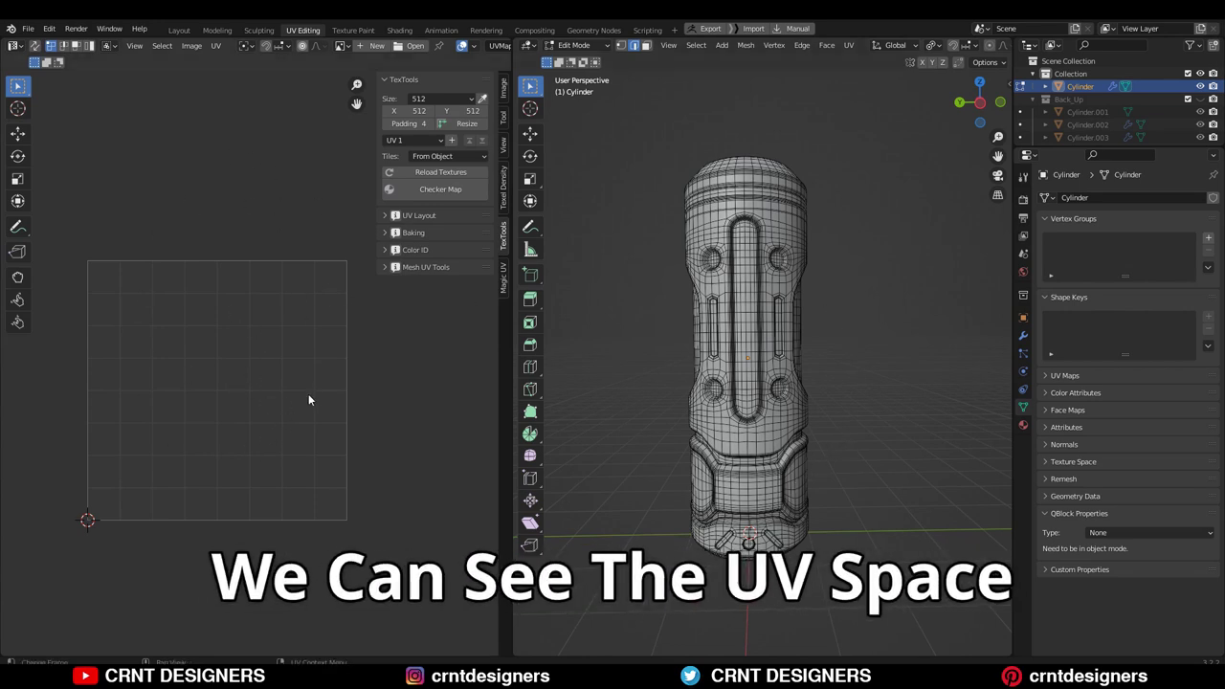
pyautogui.press('a')
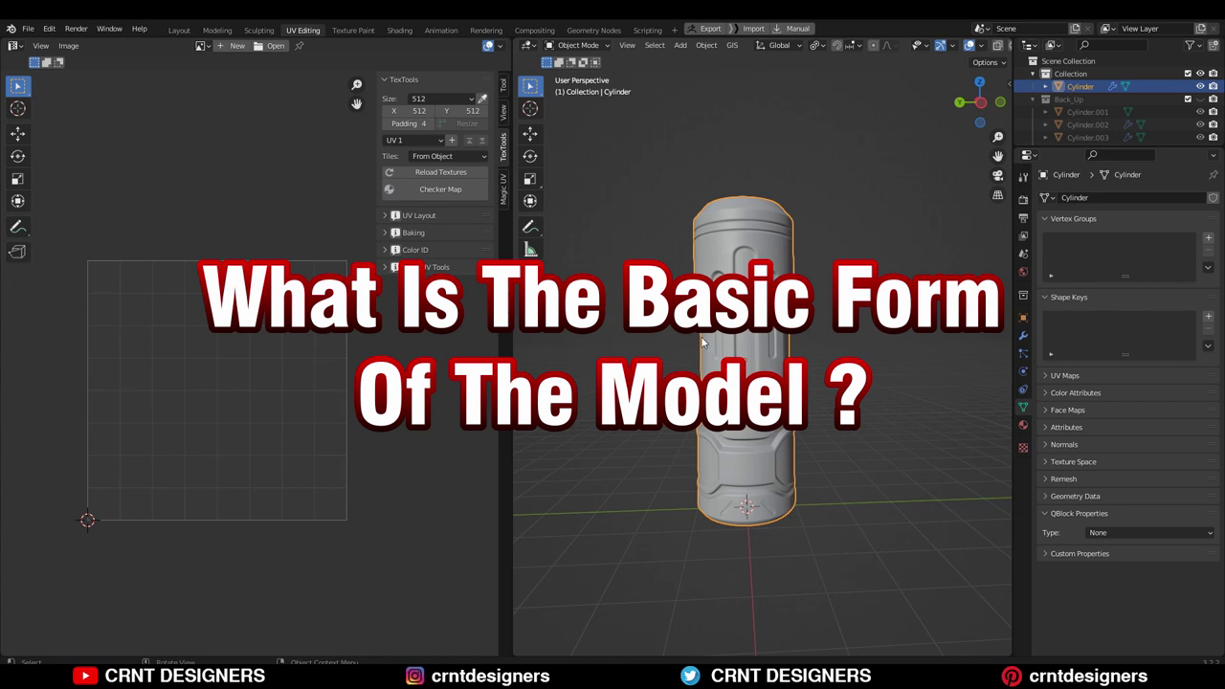
# Enter Edit Mode on the cylinder, clear the selection and select its sharp edges.
pyautogui.moveTo(716, 377); pyautogui.dragTo(796, 380, button='middle')
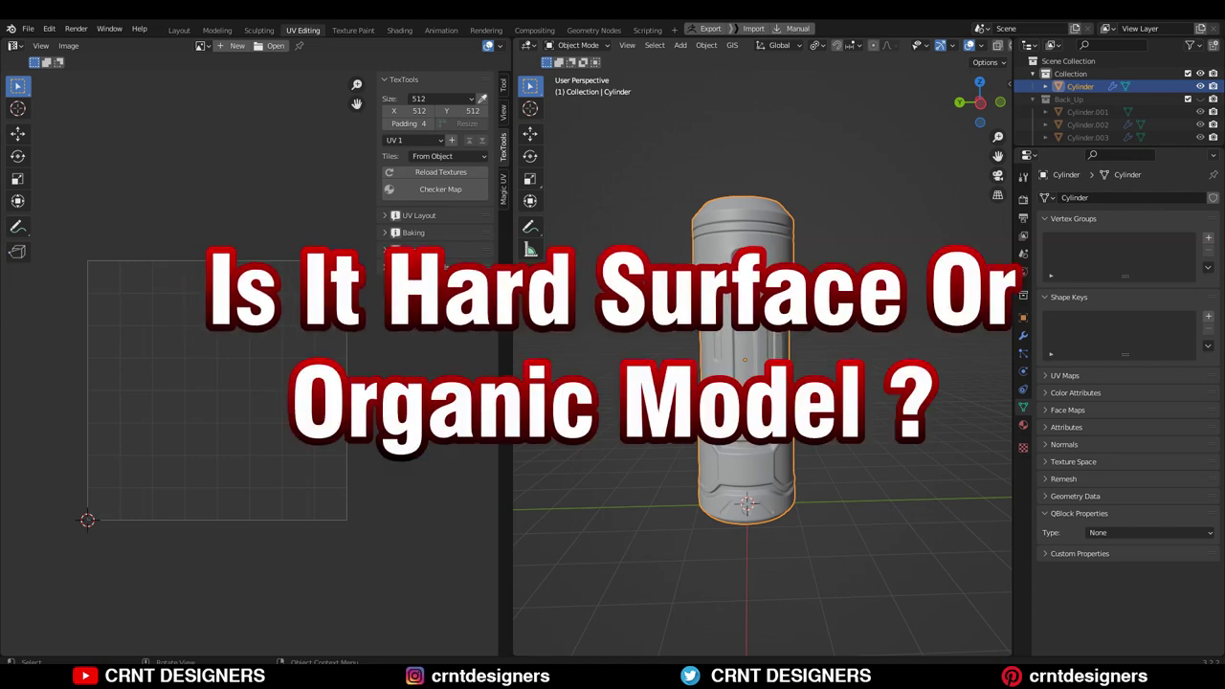
pyautogui.moveTo(859, 364); pyautogui.dragTo(799, 392, button='middle')
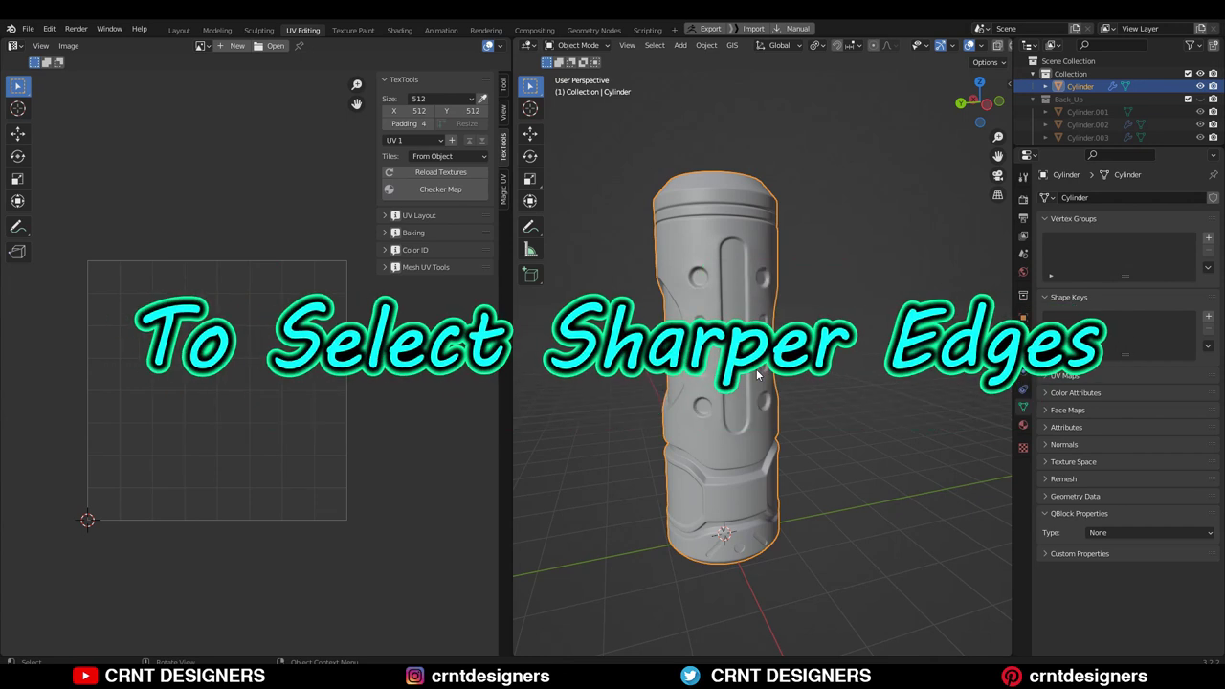
pyautogui.keyDown('shift'); pyautogui.moveTo(756, 369); pyautogui.dragTo(792, 371, button='middle'); pyautogui.keyUp('shift')
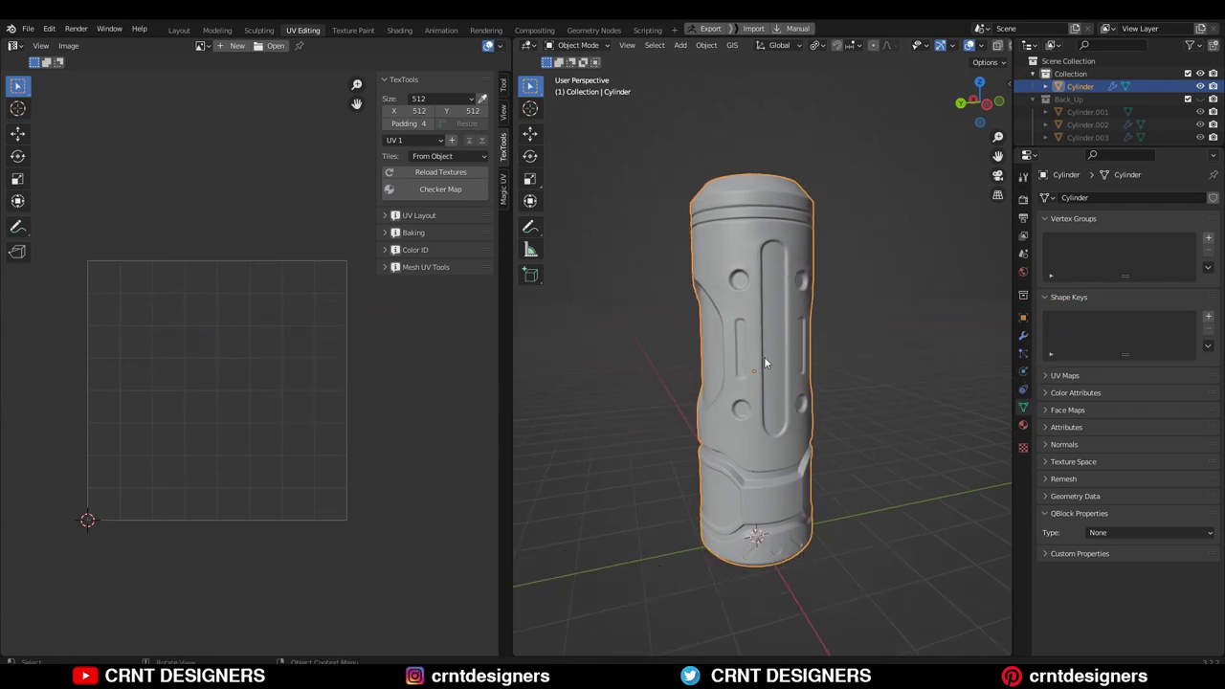
pyautogui.press('Tab')
pyautogui.hotkey('alt', 'a')
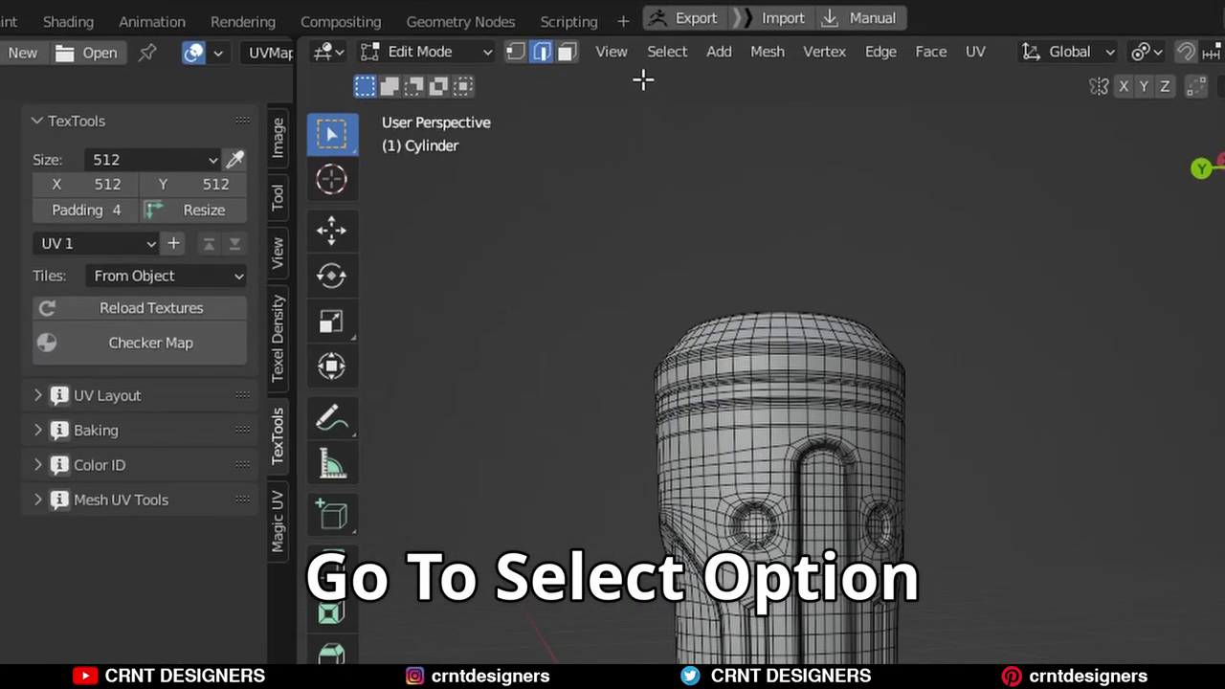
pyautogui.click(667, 51)
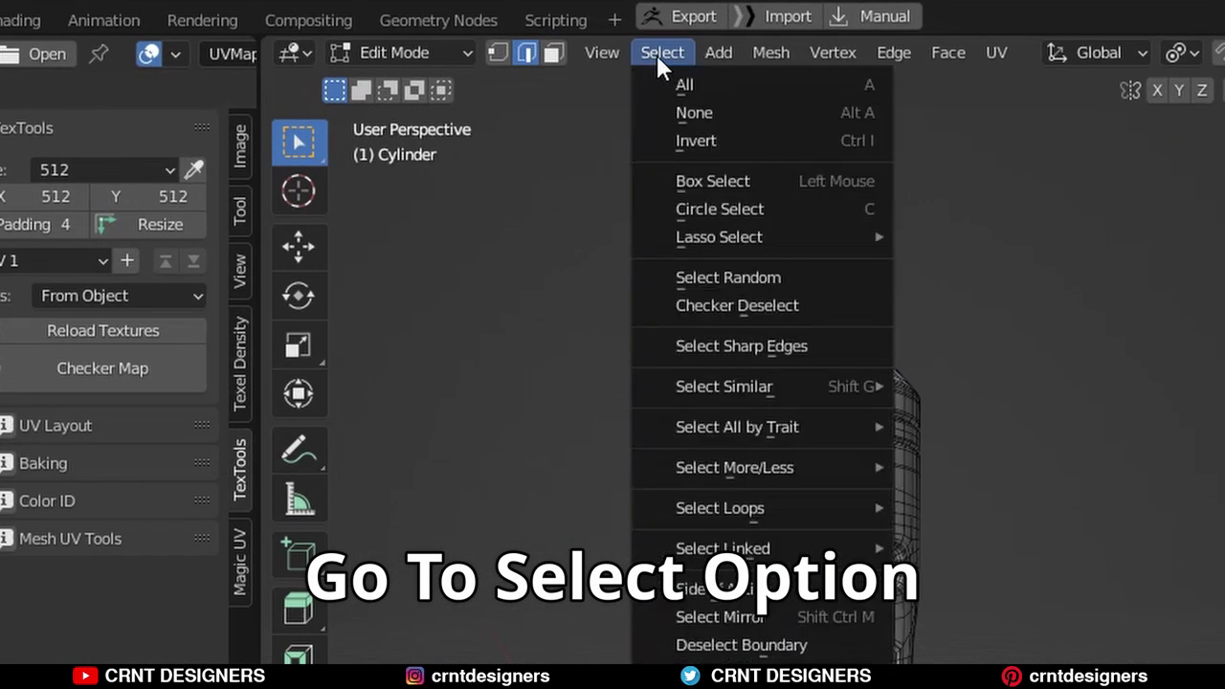
pyautogui.click(689, 348)
# Try different Sharpness values for the sharp-edge selection, including 14.9° and 30°, and deselect all edges.
pyautogui.moveTo(654, 219); pyautogui.dragTo(665, 267, button='middle')
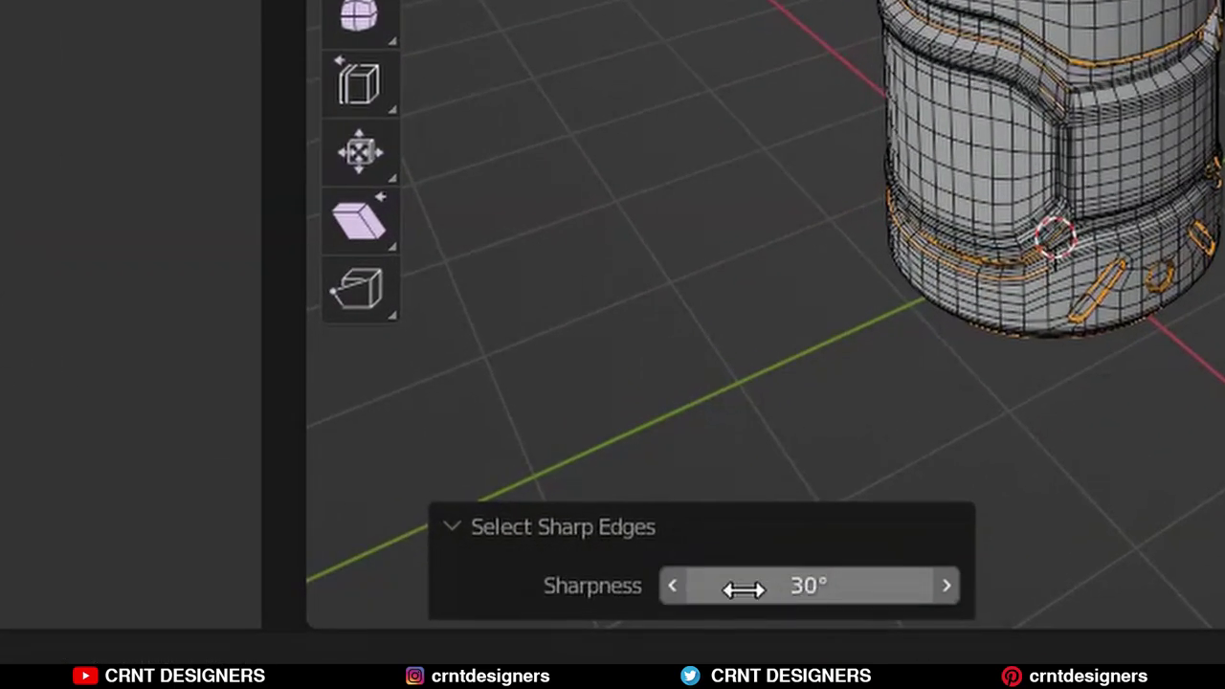
pyautogui.moveTo(839, 596); pyautogui.dragTo(727, 596)
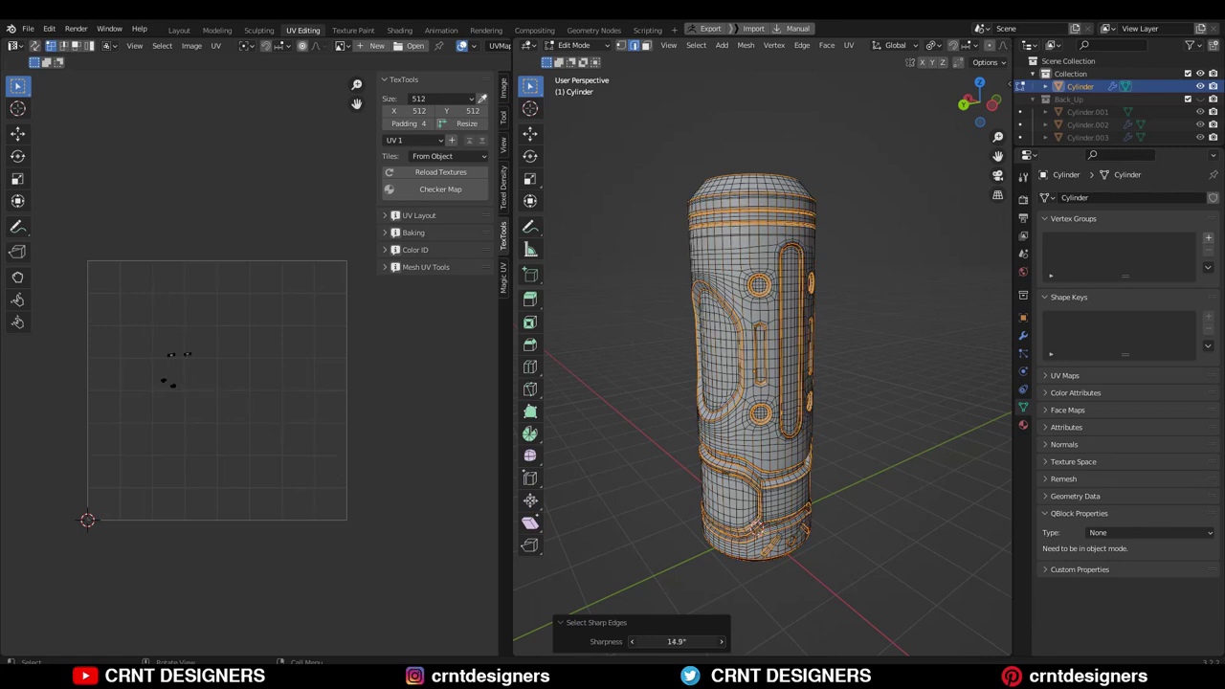
pyautogui.moveTo(676, 641); pyautogui.dragTo(599, 641)
pyautogui.moveTo(675, 641); pyautogui.dragTo(699, 641)
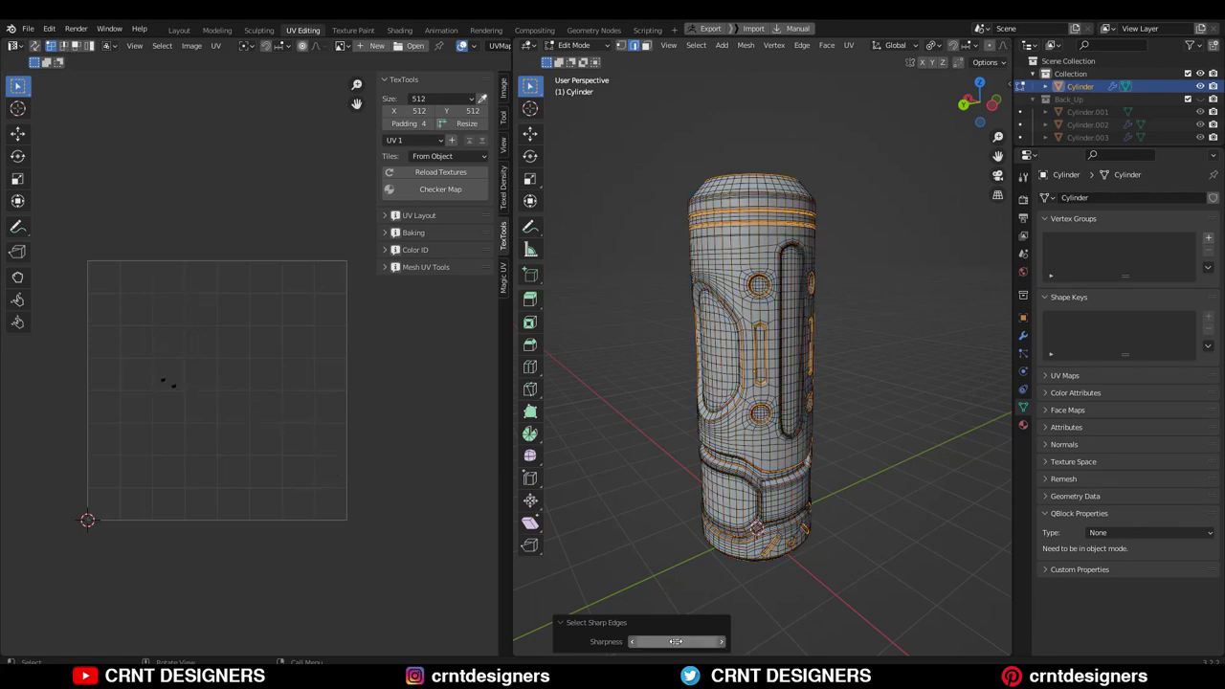
pyautogui.moveTo(903, 520); pyautogui.dragTo(845, 495, button='middle')
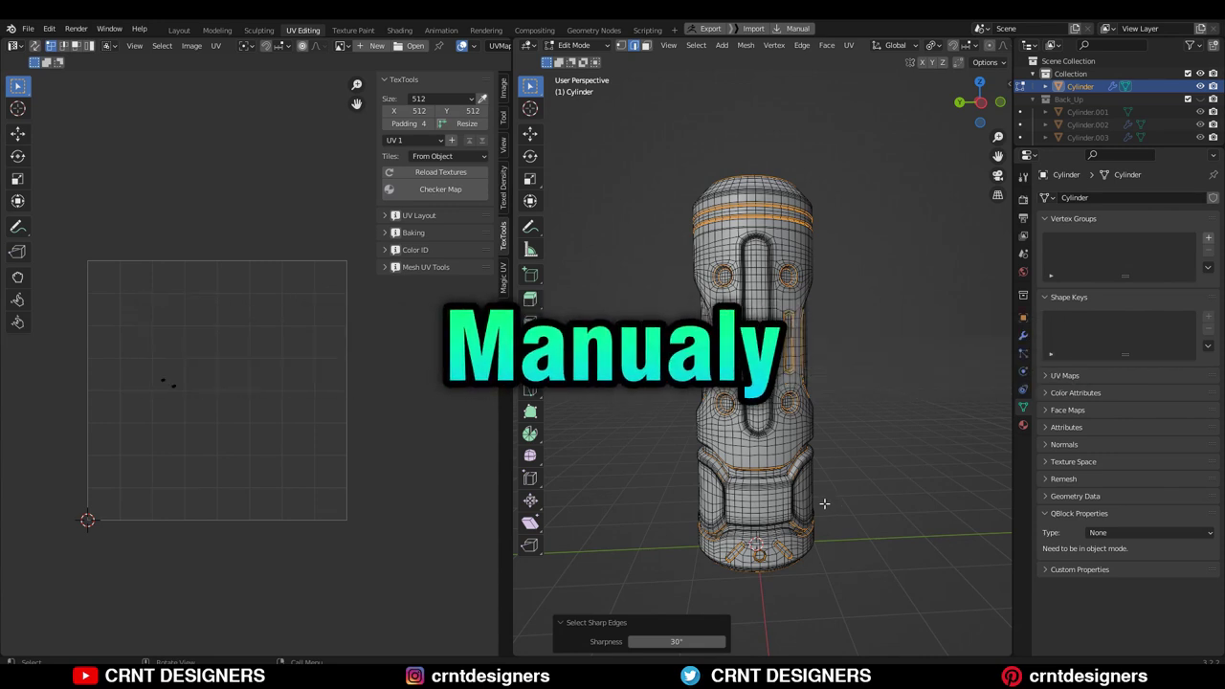
pyautogui.click(864, 480)
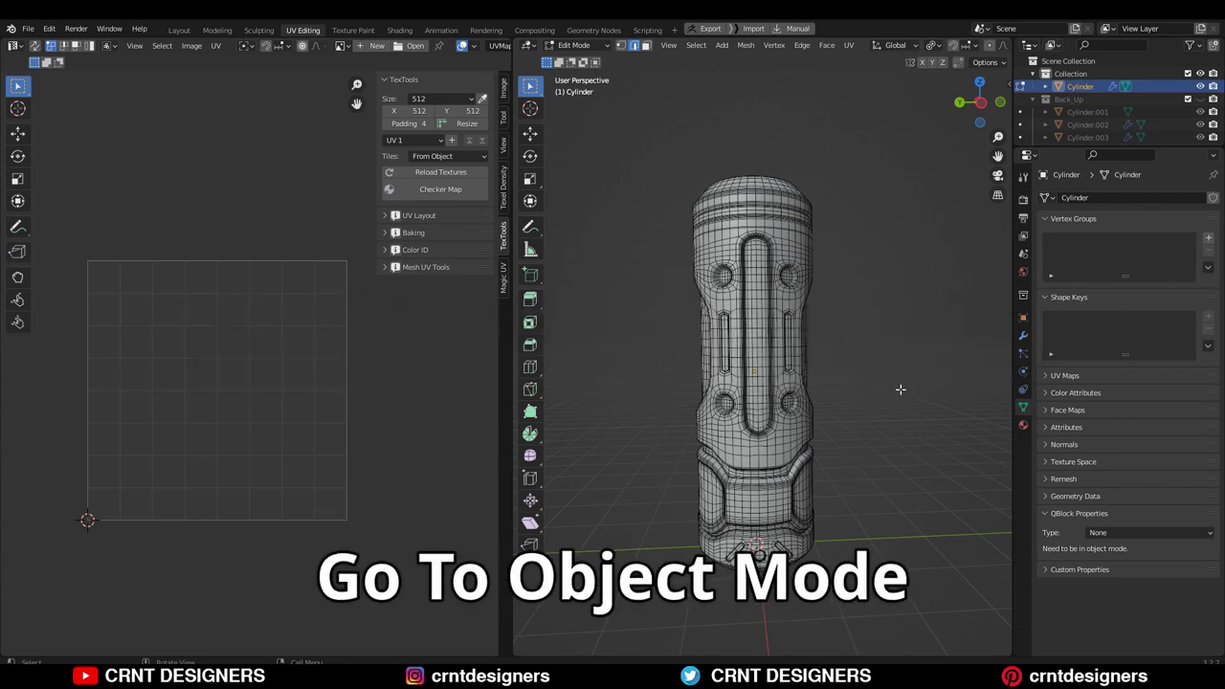
# Return to Object Mode and apply the cylinder's scale.
pyautogui.press('Tab')
pyautogui.moveTo(905, 465); pyautogui.dragTo(771, 341, button='middle')
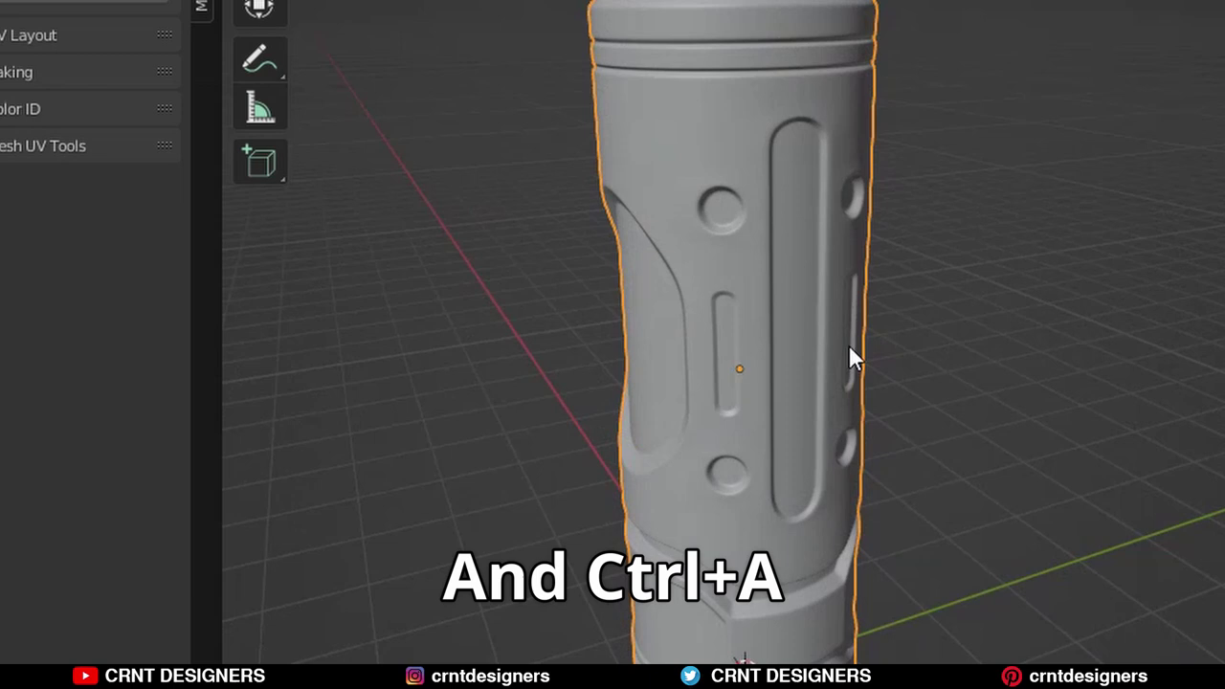
pyautogui.hotkey('ctrl', 'a')
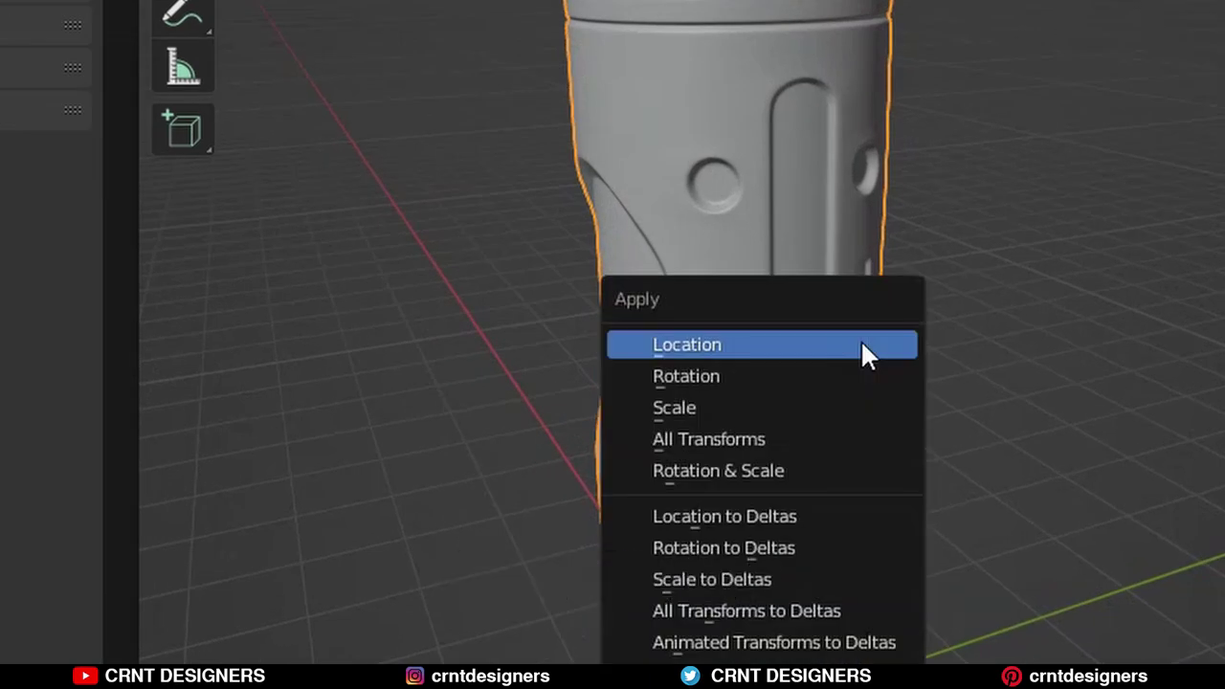
pyautogui.click(856, 426)
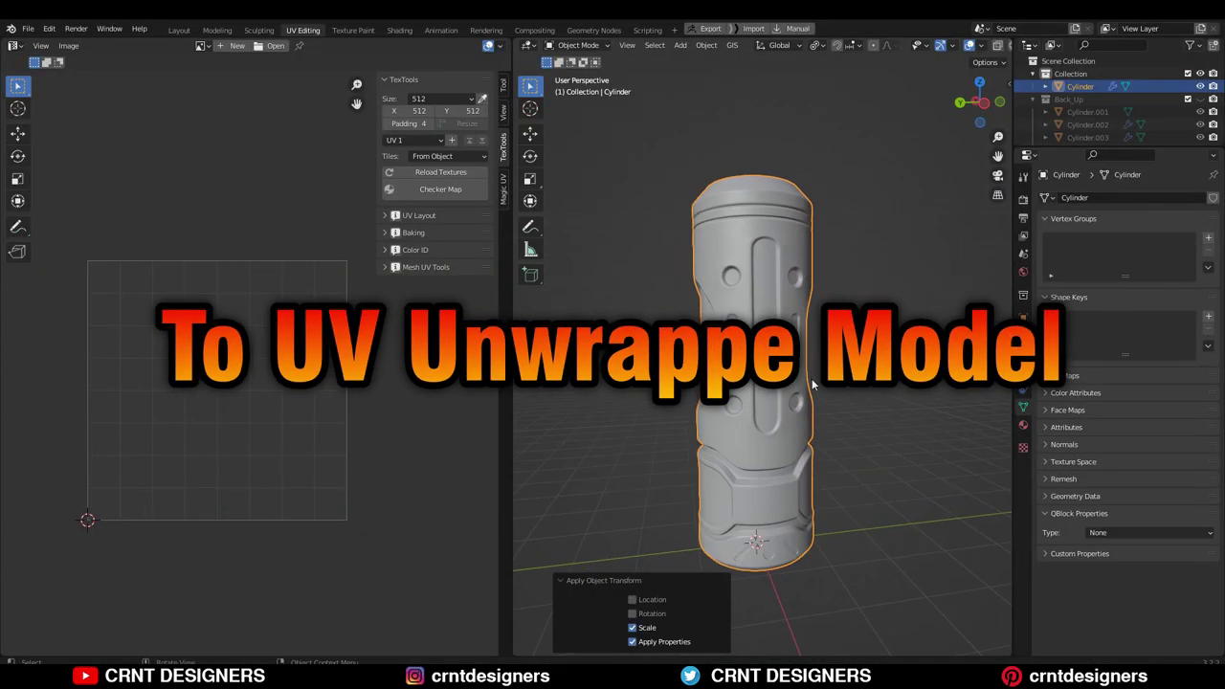
# Enter Edit Mode and select the outer edge loop around the large oval recess on the cylinder's side.
pyautogui.moveTo(811, 378); pyautogui.dragTo(782, 414, button='middle')
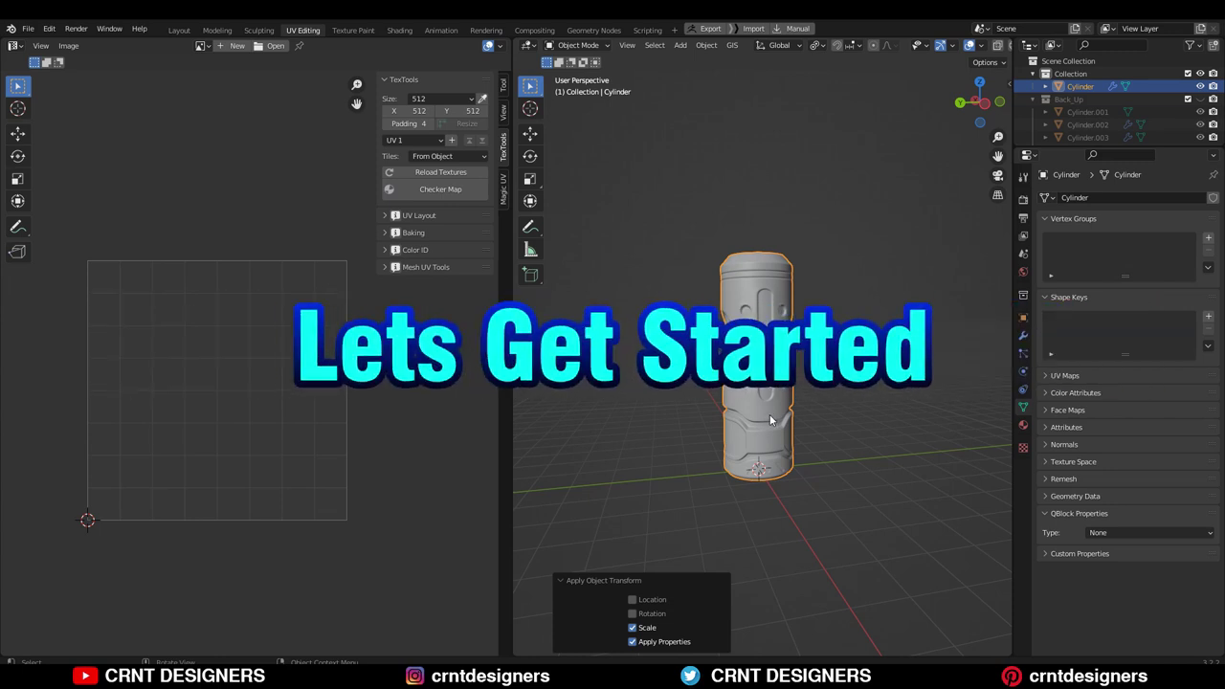
pyautogui.scroll(3, 818, 344)
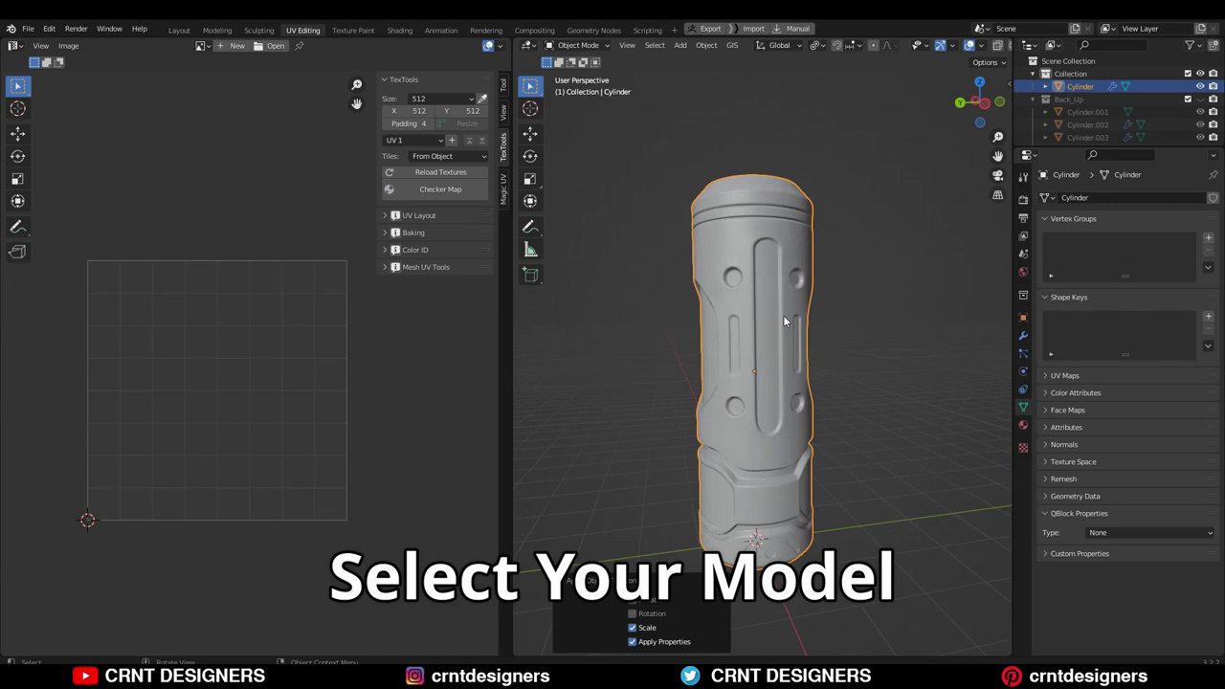
pyautogui.press('Tab')
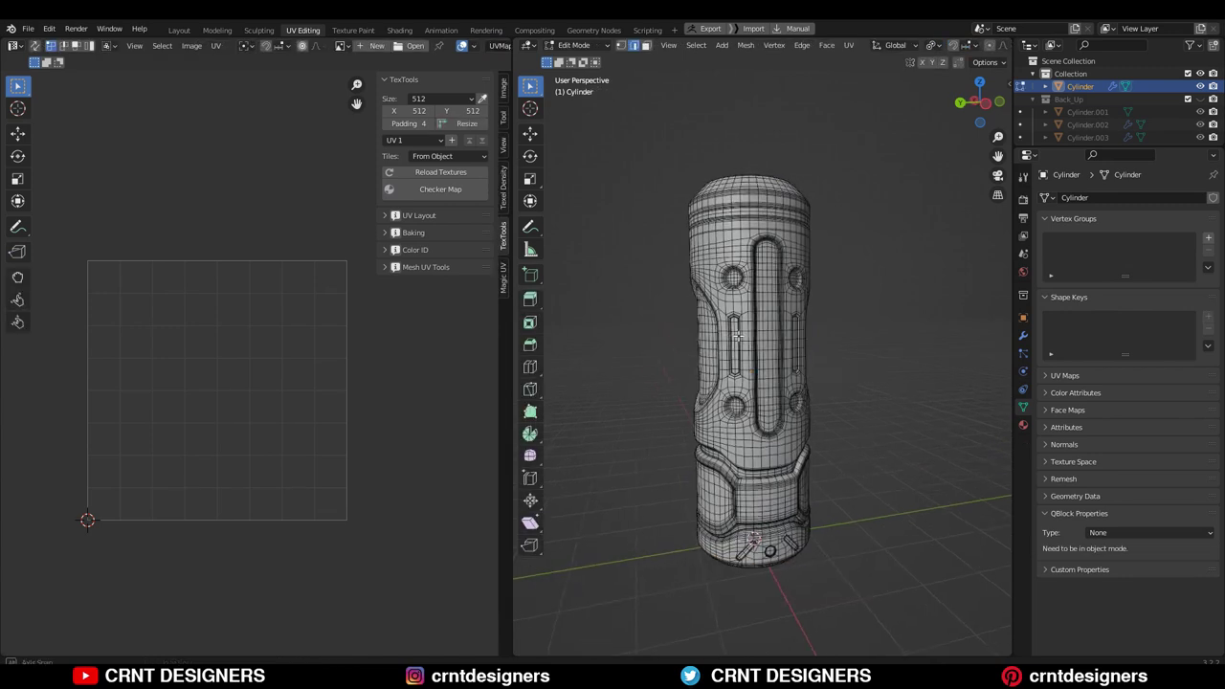
pyautogui.moveTo(736, 337); pyautogui.dragTo(866, 350, button='middle')
pyautogui.moveTo(737, 348); pyautogui.dragTo(830, 435, button='middle')
pyautogui.scroll(6, 830, 435)
pyautogui.moveTo(777, 407); pyautogui.dragTo(745, 383, button='middle')
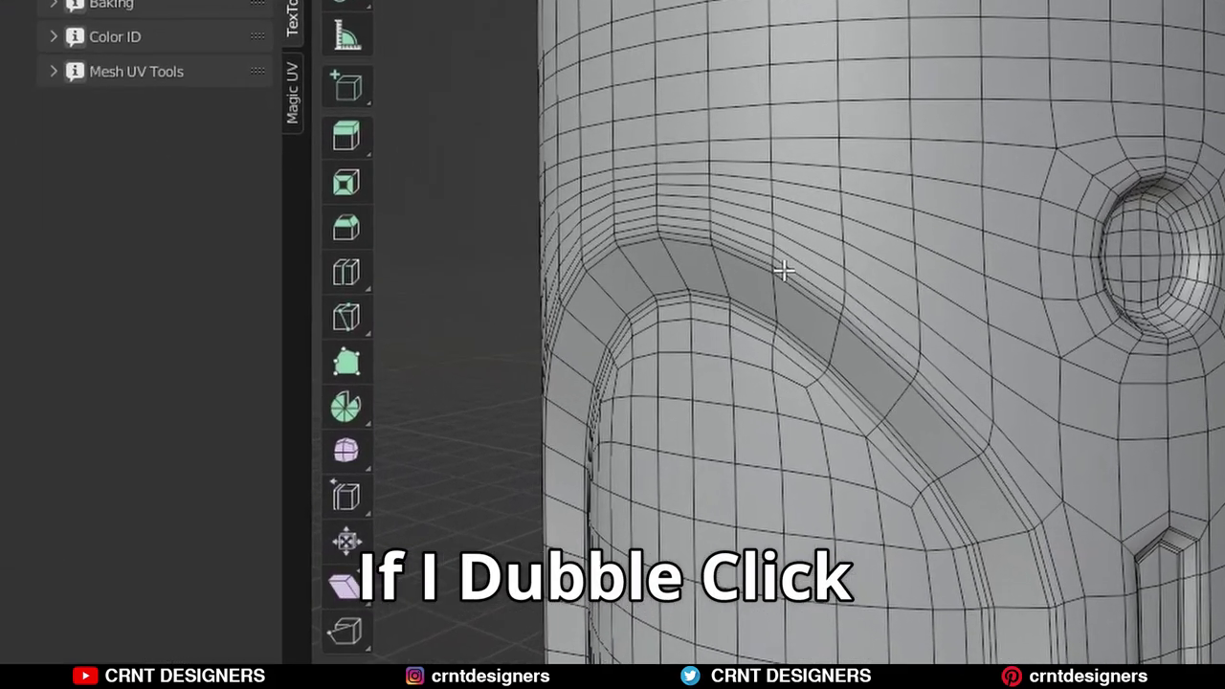
pyautogui.doubleClick(747, 367)
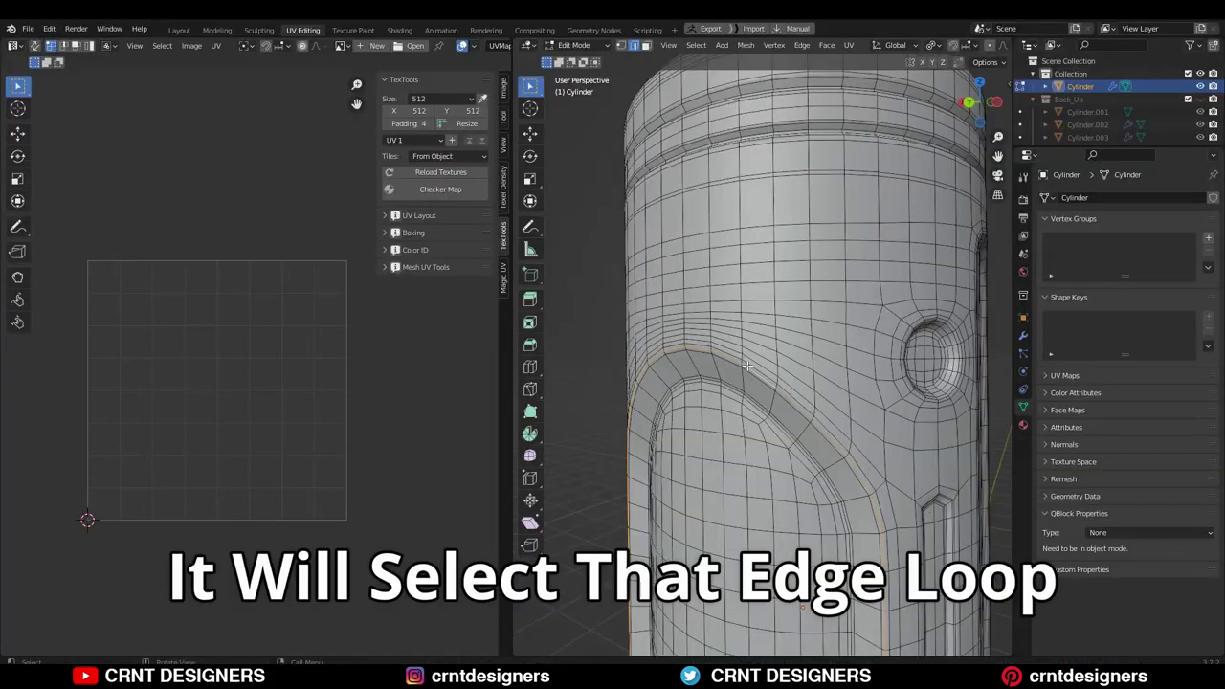
pyautogui.scroll(-3, 784, 268)
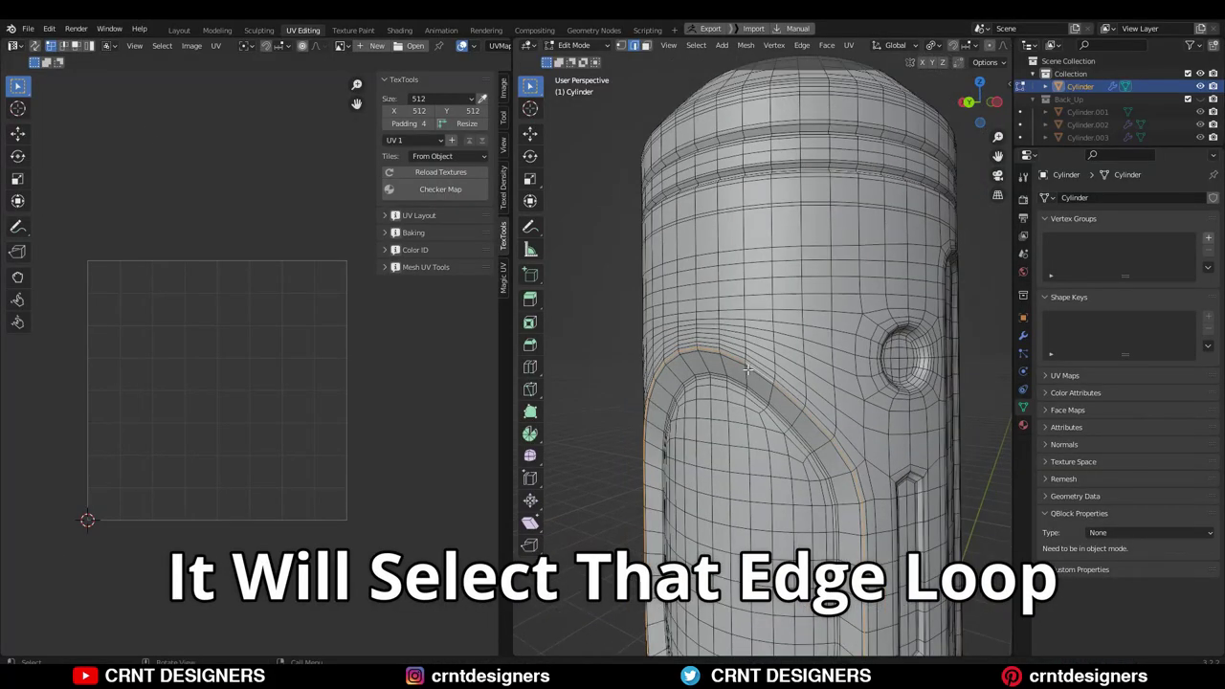
pyautogui.moveTo(722, 381)
pyautogui.mouseDown(button='middle')
pyautogui.moveTo(666, 363)
pyautogui.moveTo(701, 347)
pyautogui.moveTo(765, 378)
pyautogui.moveTo(710, 382)
pyautogui.mouseUp(button='middle')
pyautogui.scroll(5, 751, 384)
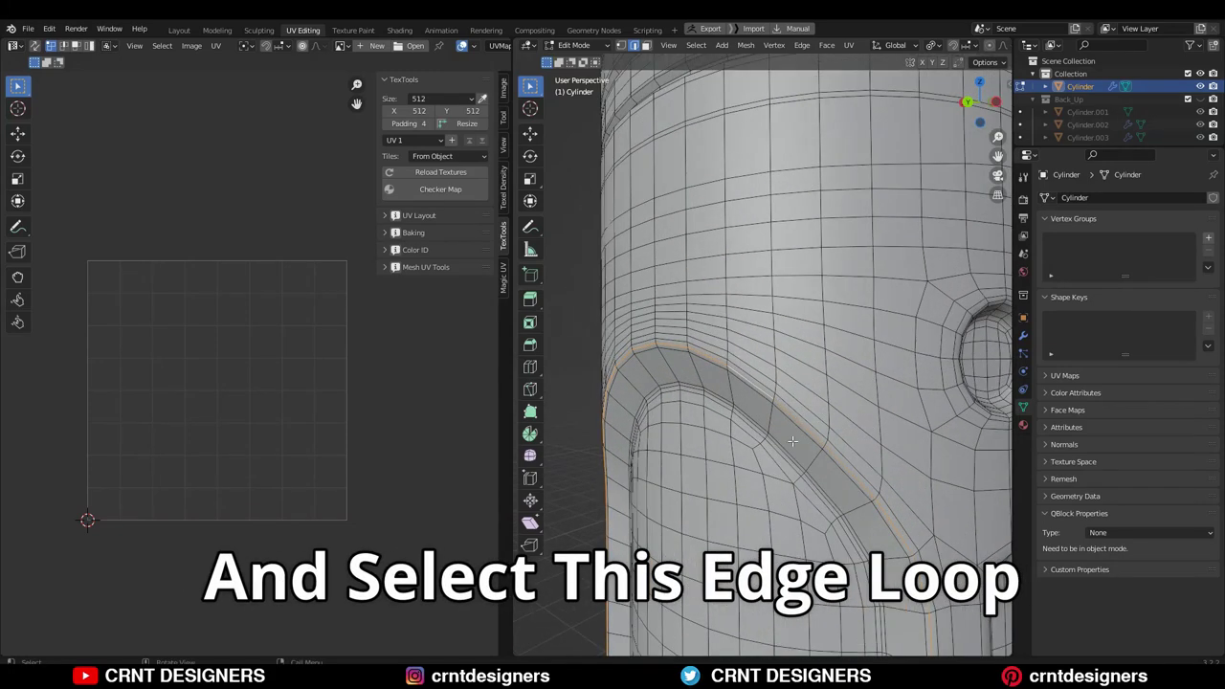
# Try marking the selected edge loop as a seam, and undo it.
pyautogui.scroll(-2, 790, 439)
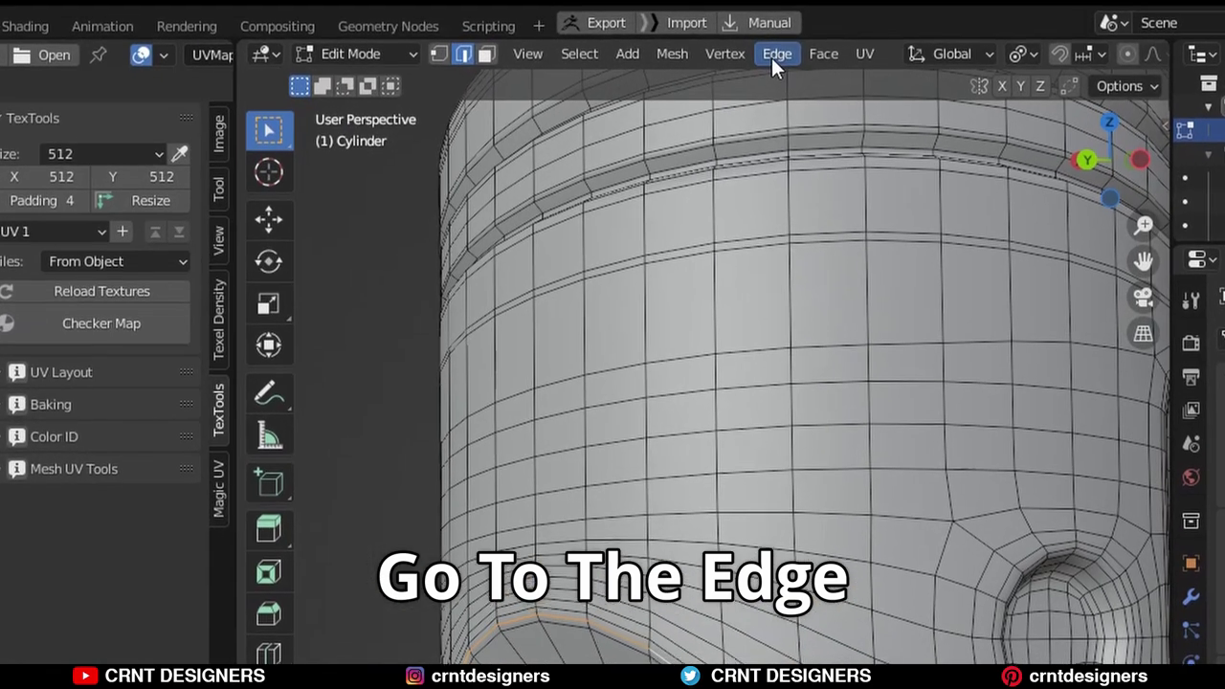
pyautogui.click(801, 45)
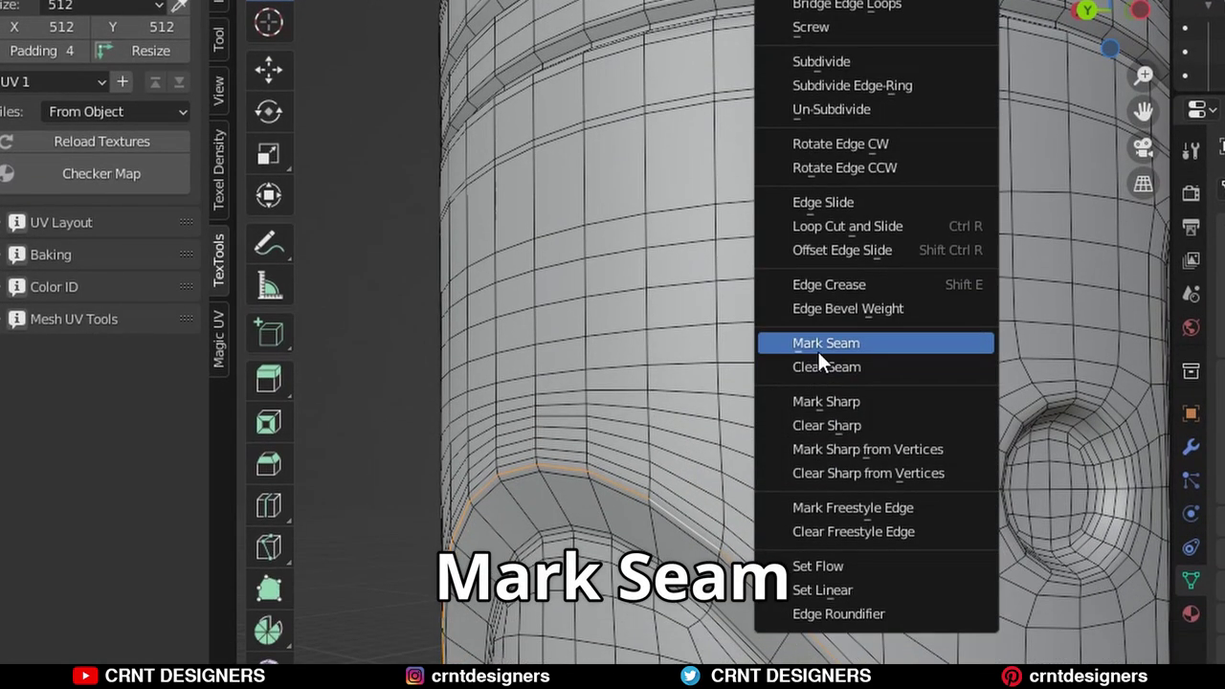
pyautogui.click(831, 350)
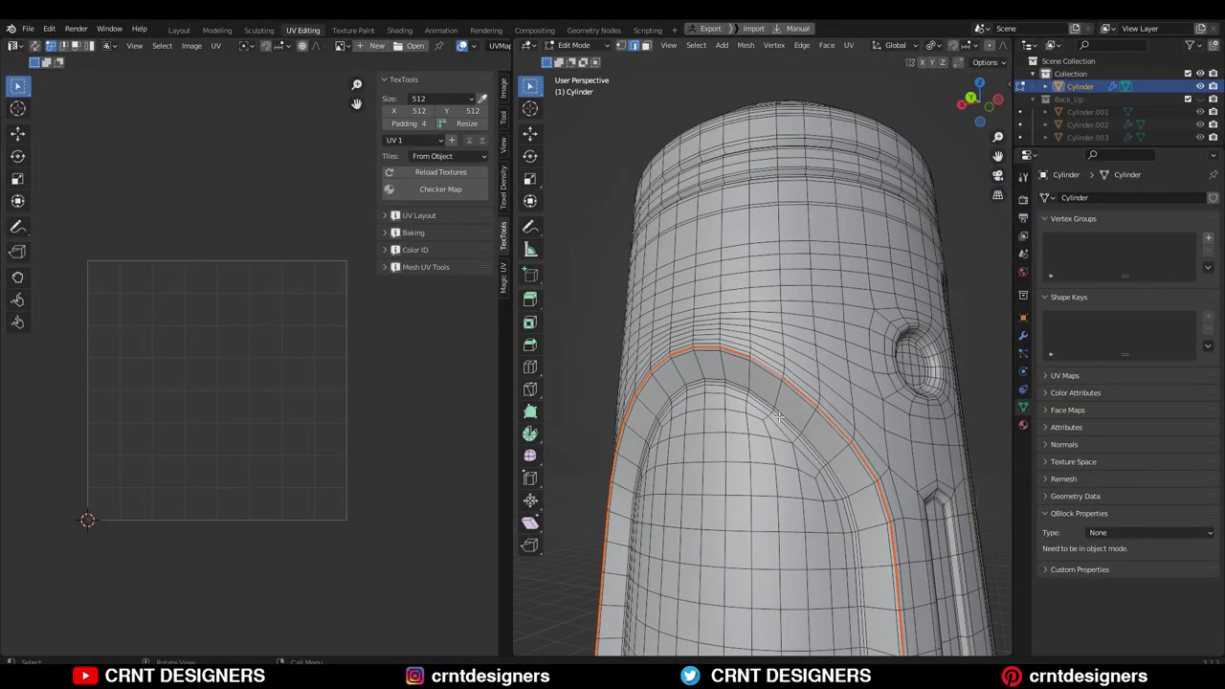
pyautogui.hotkey('ctrl', 'z')
# Mark the outer edge loop of the large oval recess as a seam.
pyautogui.hotkey('ctrl', 'e')
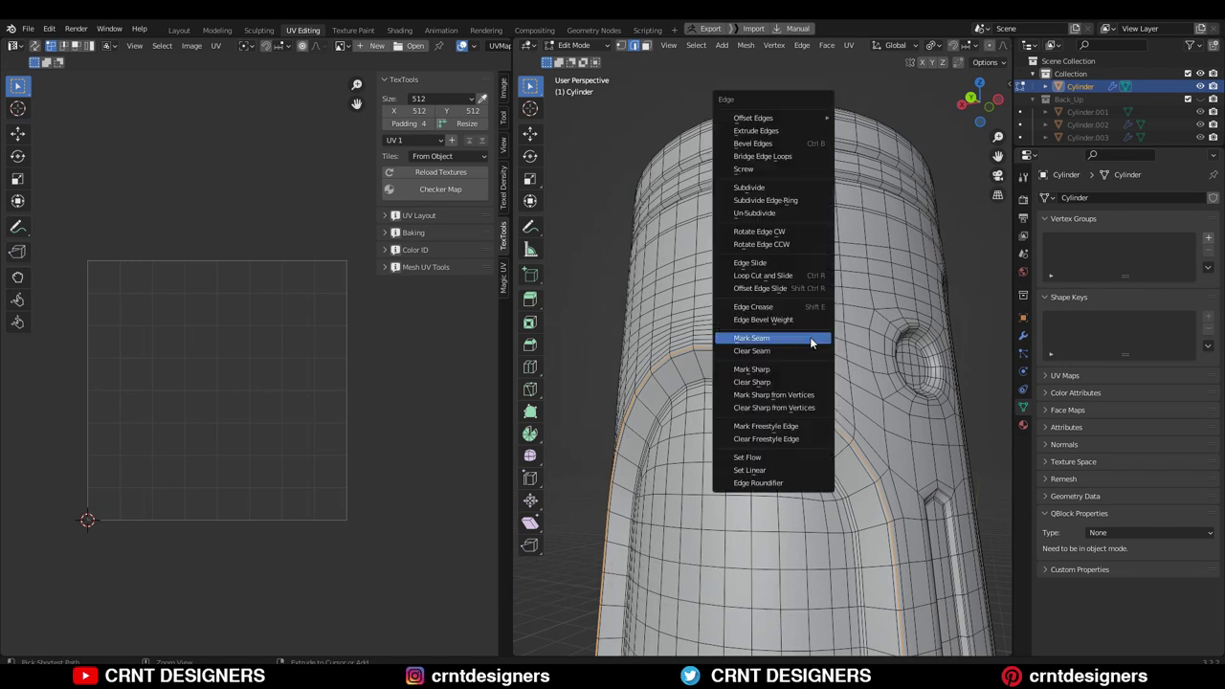
pyautogui.click(810, 337)
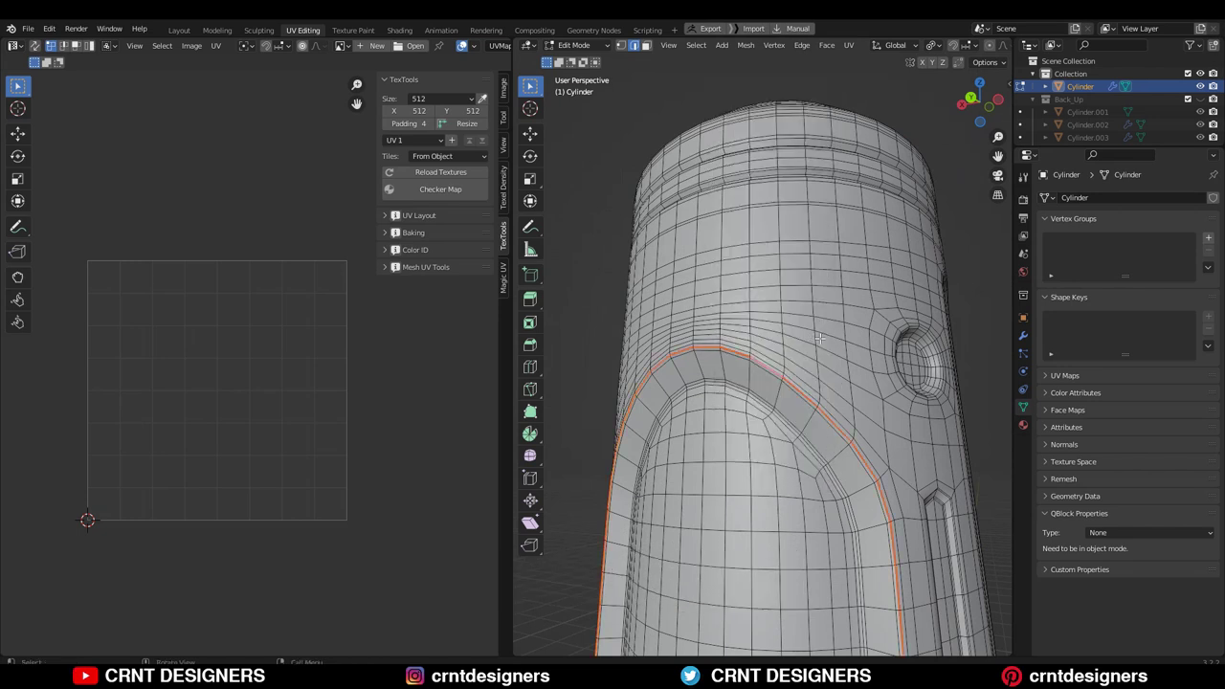
# Select the inner edge loop of the large oval recess and mark it as a seam.
pyautogui.moveTo(834, 494); pyautogui.dragTo(813, 378, button='middle')
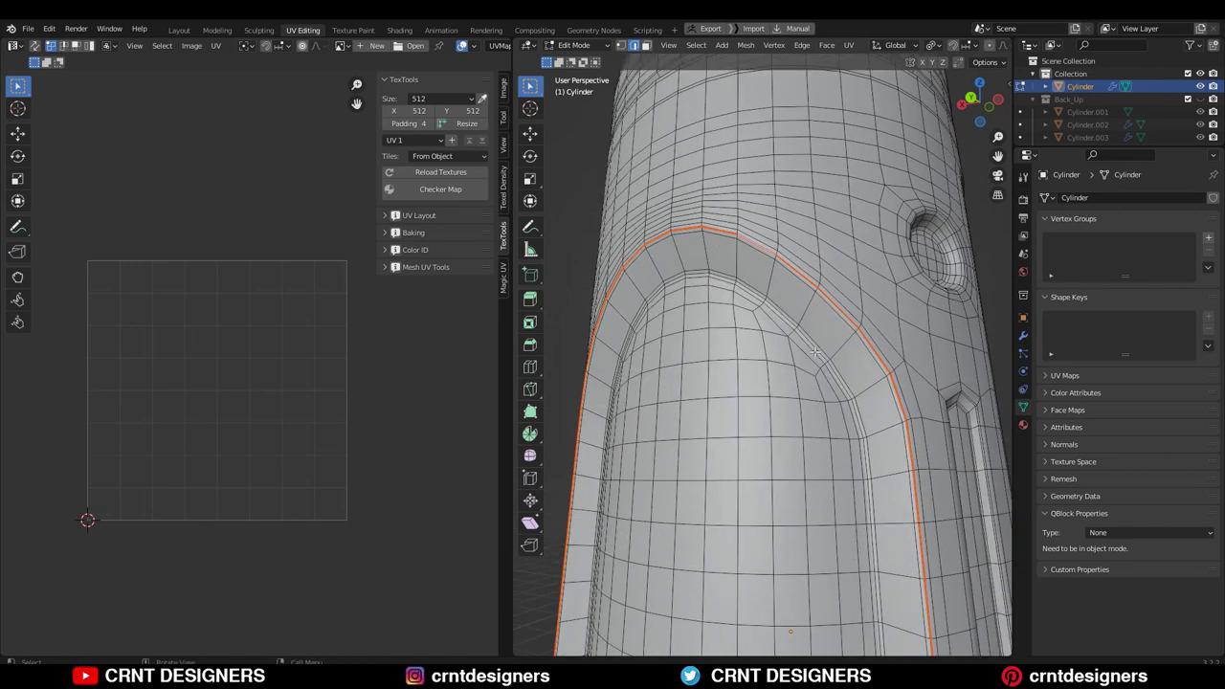
pyautogui.keyDown('alt'); pyautogui.click(814, 350); pyautogui.keyUp('alt')
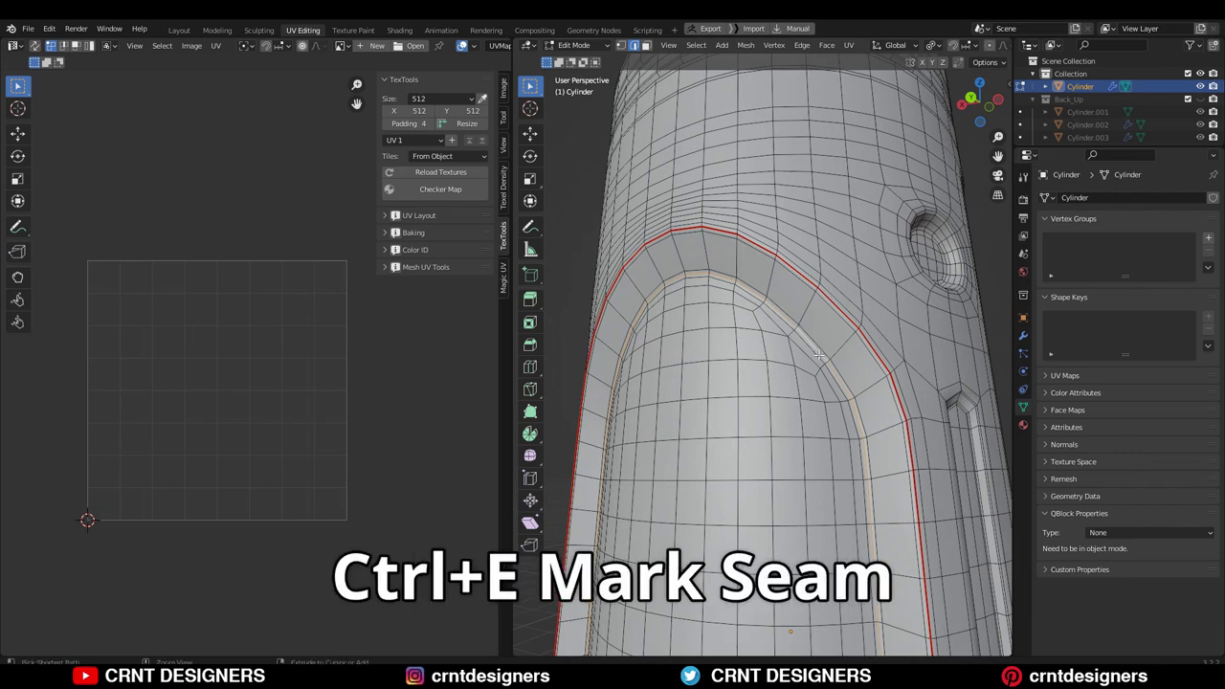
pyautogui.hotkey('ctrl', 'e')
pyautogui.click(819, 355)
pyautogui.scroll(-5, 819, 355)
pyautogui.moveTo(819, 355); pyautogui.dragTo(751, 367, button='middle')
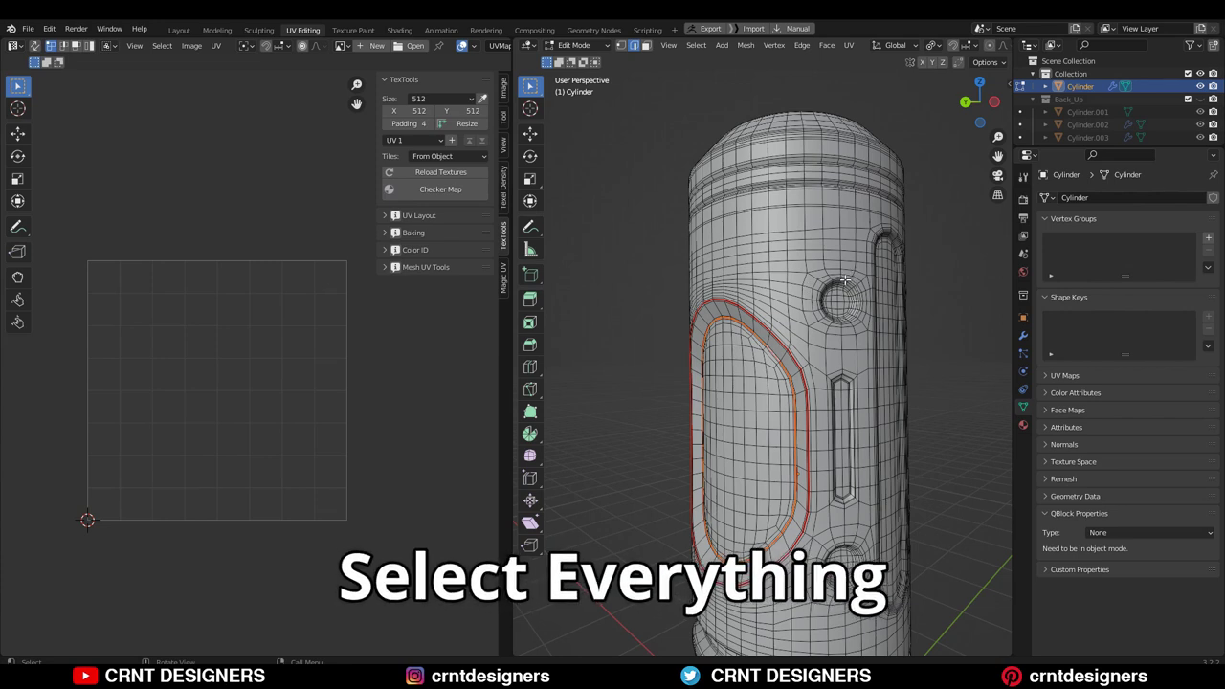
# Select the whole mesh, unwrap it and inspect the separate oval islands in the UV layout.
pyautogui.press('a')
pyautogui.click(849, 46)
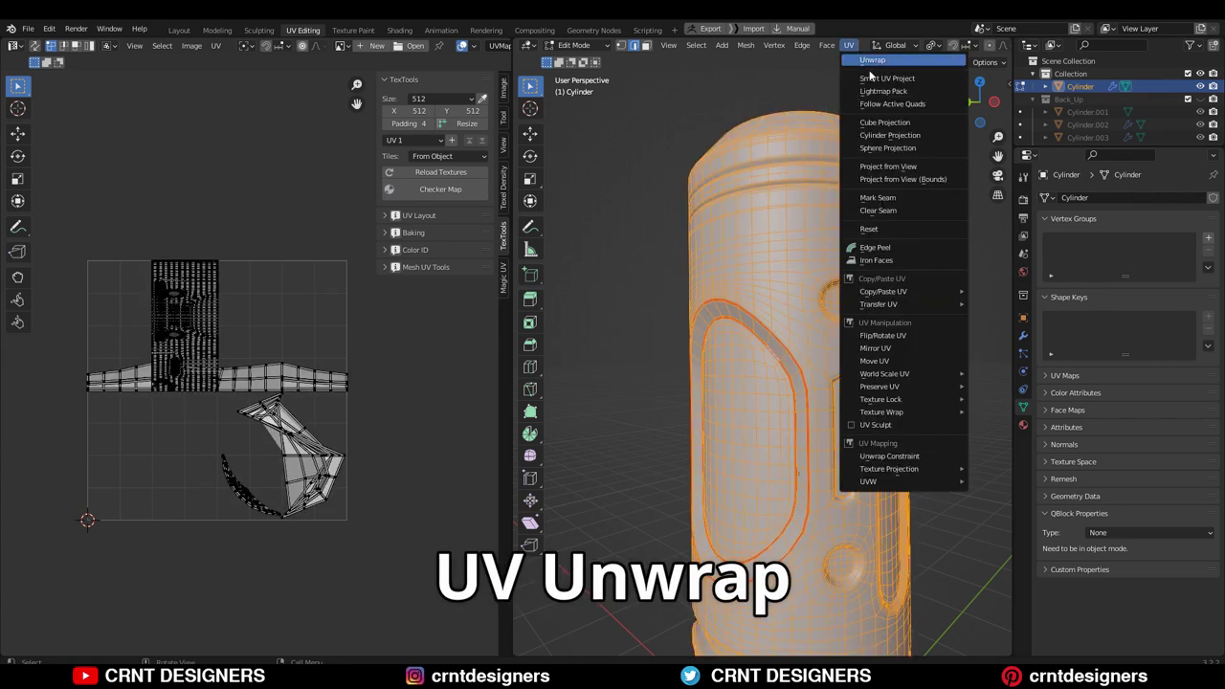
pyautogui.click(868, 61)
pyautogui.moveTo(396, 428); pyautogui.dragTo(256, 323, button='middle')
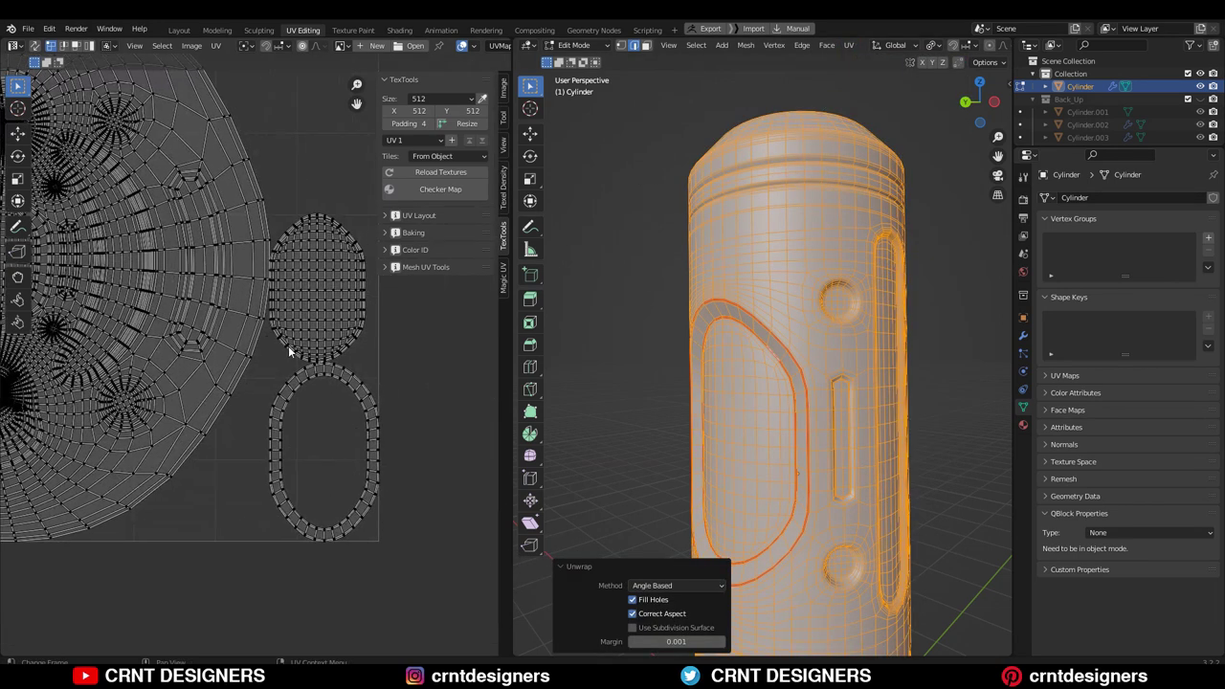
pyautogui.scroll(1, 288, 345)
pyautogui.moveTo(343, 329); pyautogui.dragTo(298, 342, button='middle')
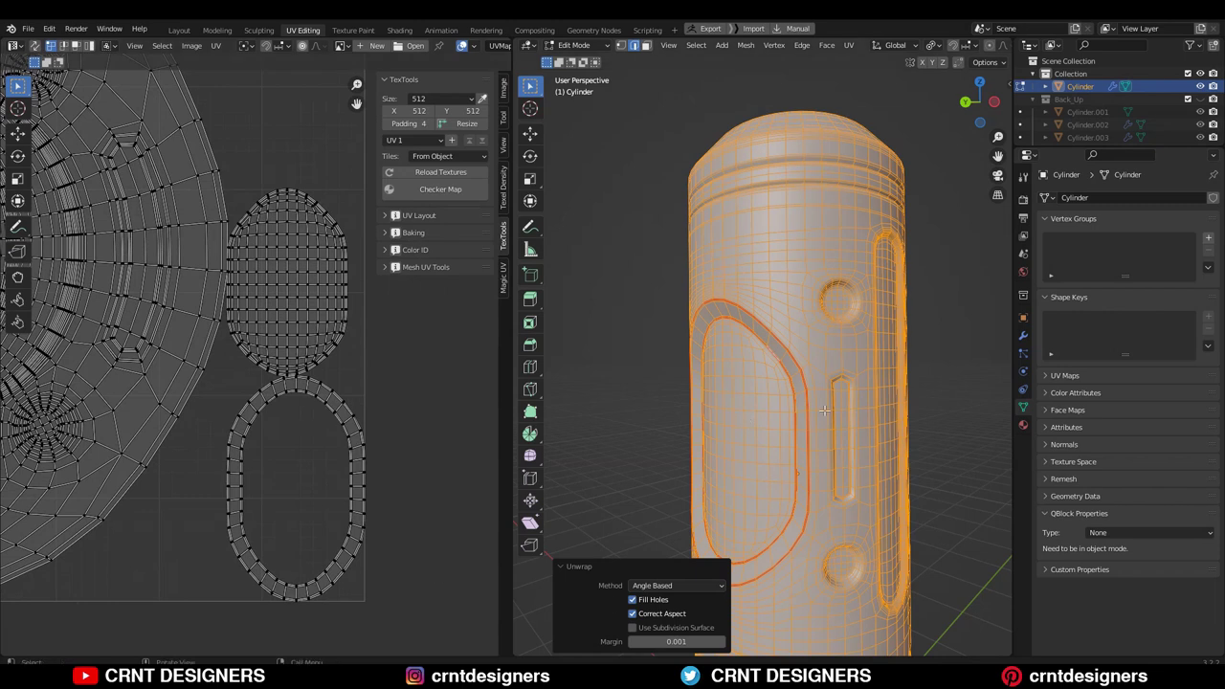
# Mark the upper and lower edge loops bounding the stepped groove below the large oval recess as seams.
pyautogui.scroll(-4, 392, 440)
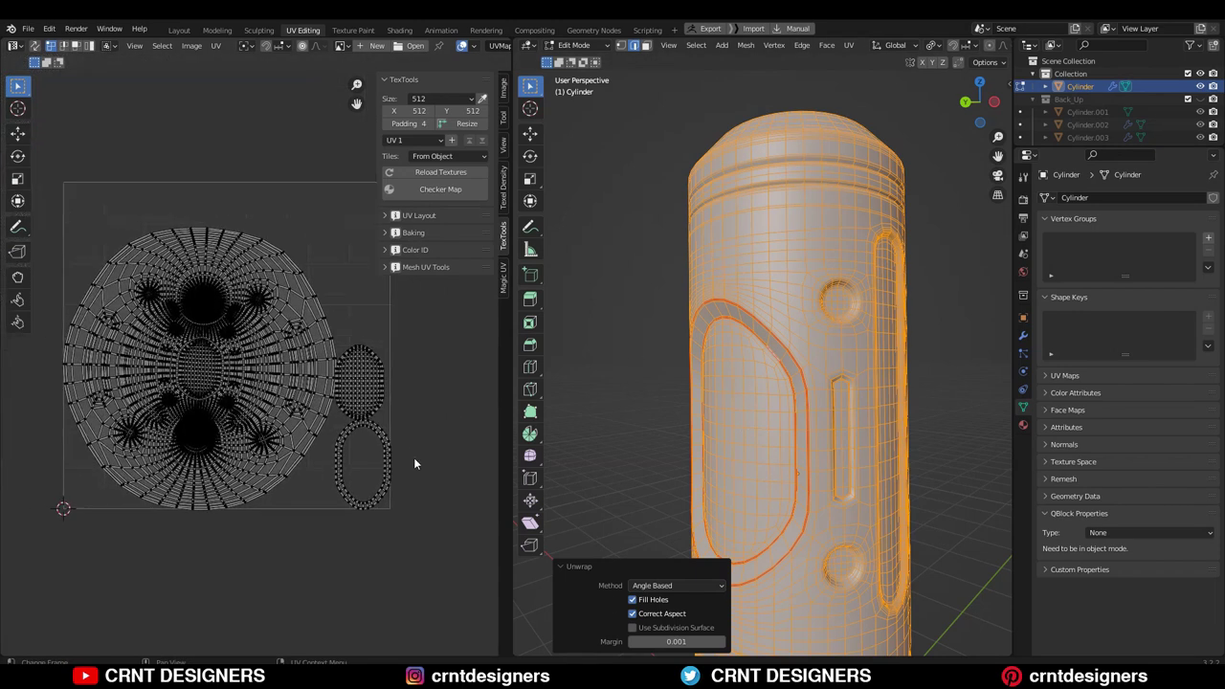
pyautogui.moveTo(823, 450); pyautogui.dragTo(886, 478, button='middle')
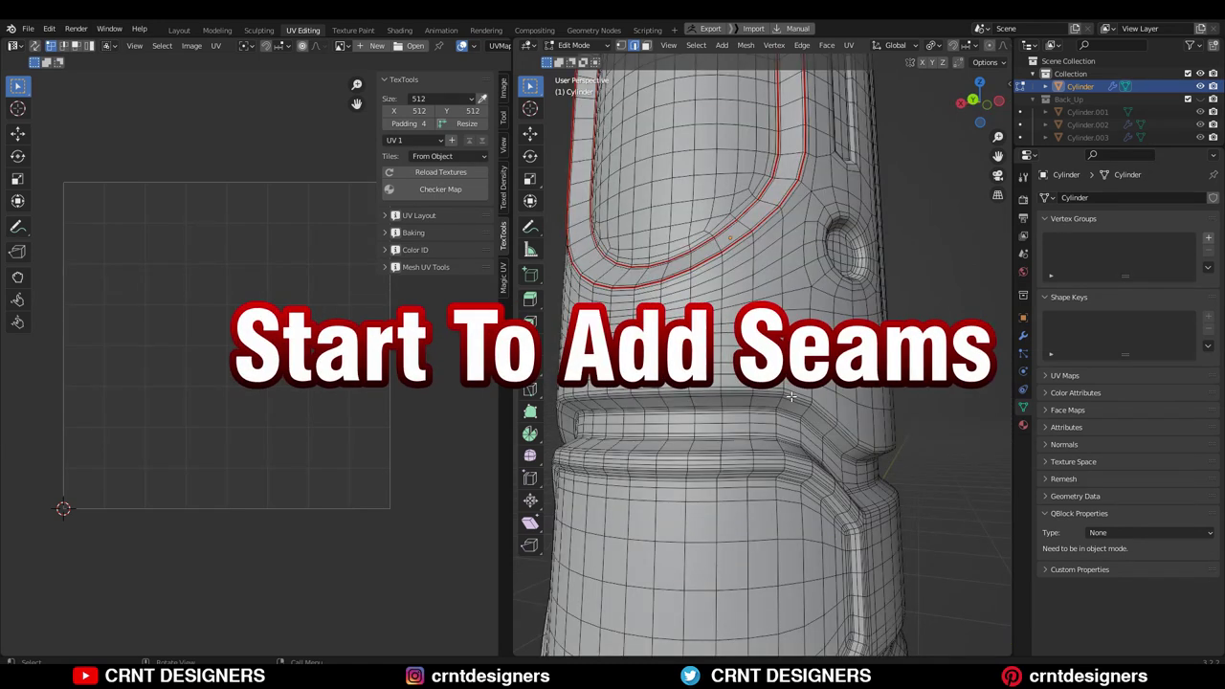
pyautogui.moveTo(792, 396); pyautogui.dragTo(861, 392, button='middle')
pyautogui.keyDown('alt'); pyautogui.click(863, 392); pyautogui.keyUp('alt')
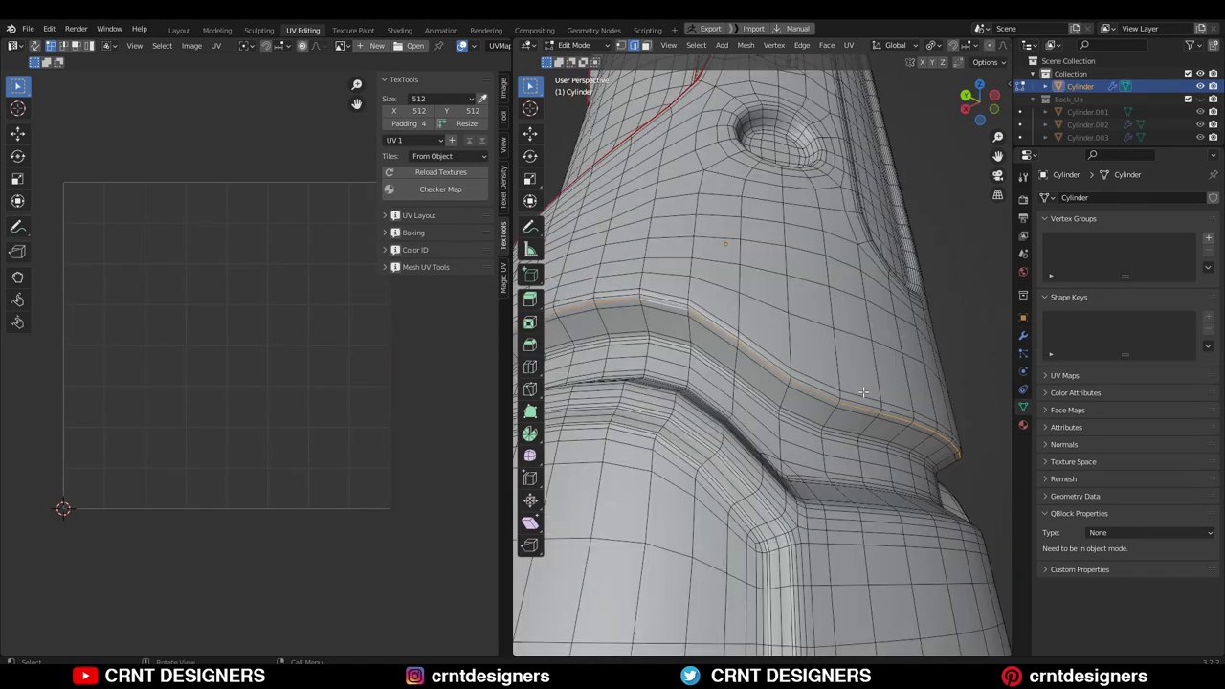
pyautogui.hotkey('ctrl', 'e')
pyautogui.click(863, 392)
pyautogui.hotkey('ctrl', 'e')
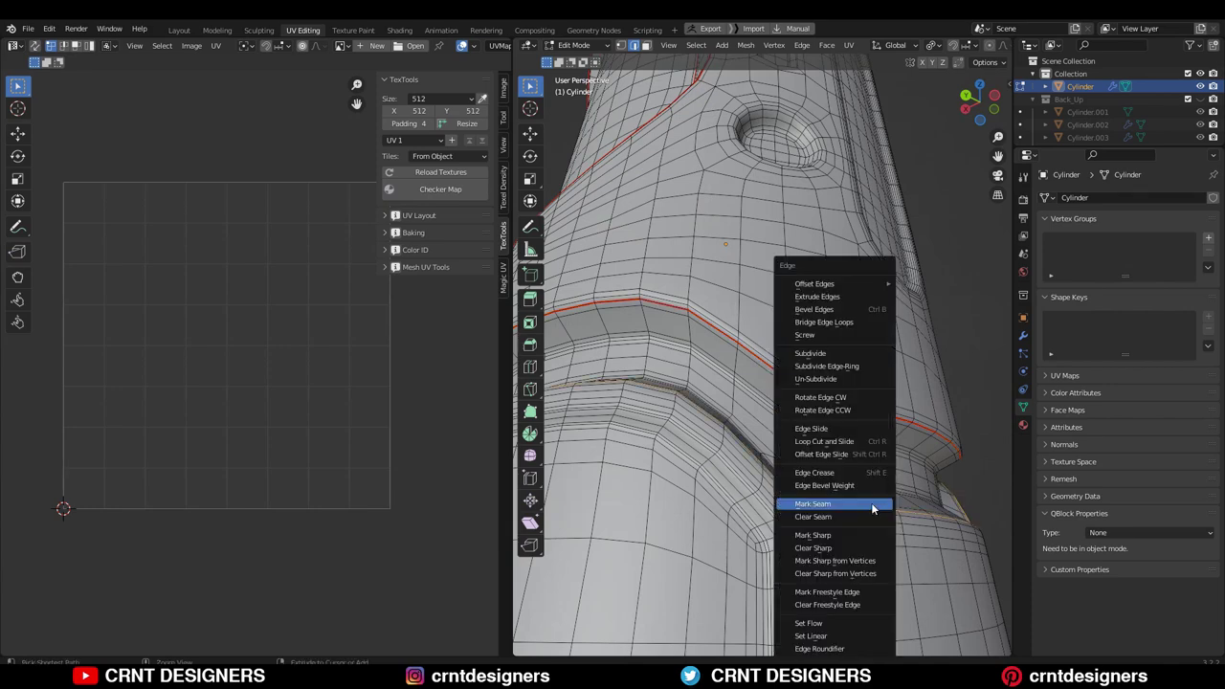
pyautogui.click(871, 508)
# Mark the lower edge loop of the panelled band as a seam.
pyautogui.scroll(-3, 872, 508)
pyautogui.moveTo(865, 497); pyautogui.dragTo(801, 373, button='middle')
pyautogui.scroll(4, 802, 373)
pyautogui.keyDown('alt'); pyautogui.click(796, 553); pyautogui.keyUp('alt')
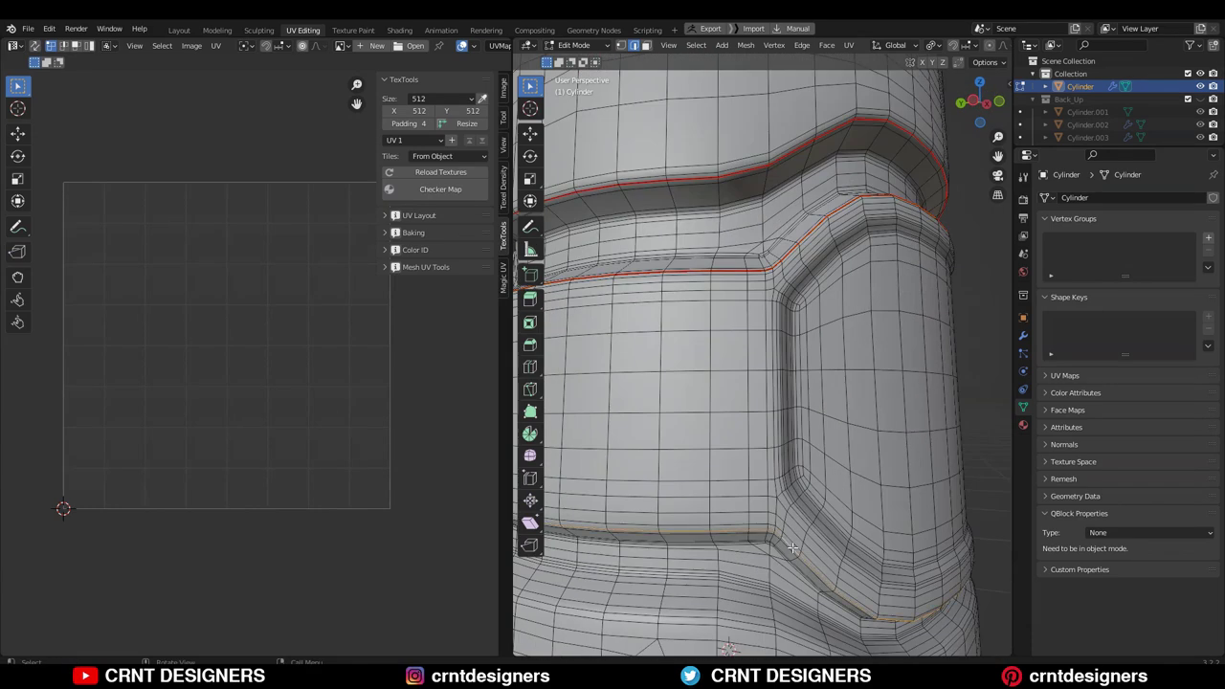
pyautogui.hotkey('ctrl', 'e')
pyautogui.click(791, 509)
# Mark the edge loop below the lower groove, above the base's diagonal slots, as a seam.
pyautogui.scroll(-2, 792, 509)
pyautogui.moveTo(794, 507); pyautogui.dragTo(936, 517, button='middle')
pyautogui.click(980, 493)
pyautogui.press('Tab')
pyautogui.press('Tab')
pyautogui.click(928, 516)
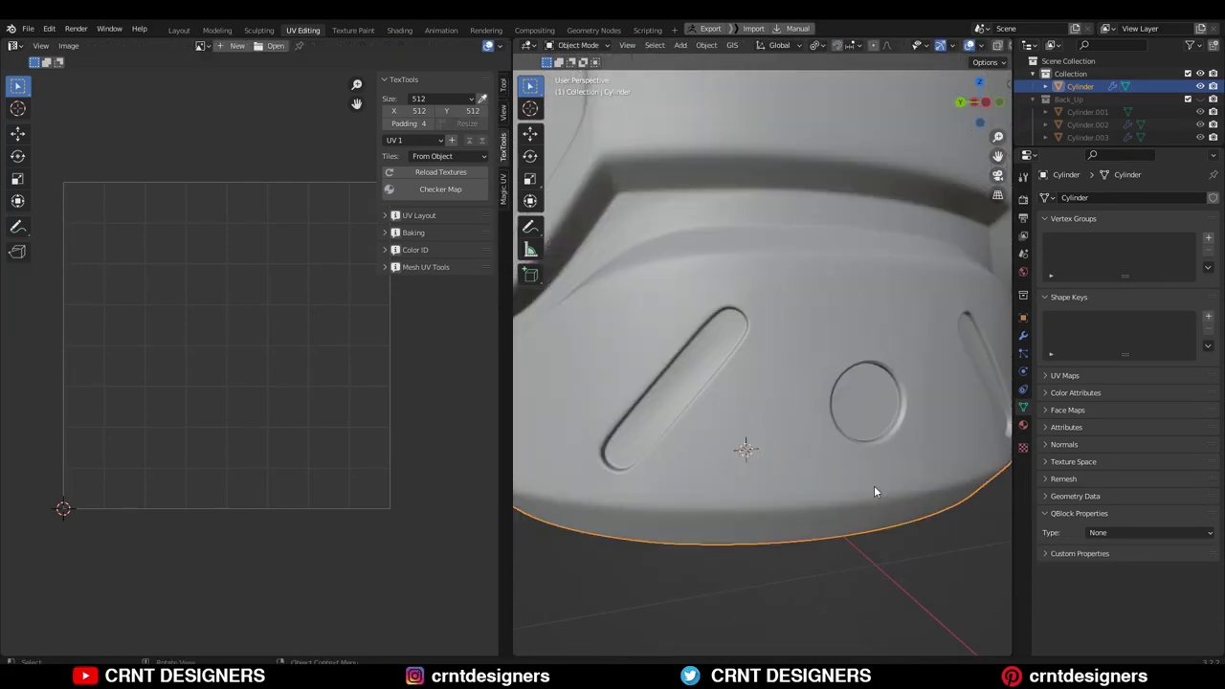
pyautogui.press('Tab')
pyautogui.scroll(-4, 881, 538)
pyautogui.moveTo(881, 538); pyautogui.dragTo(942, 564, button='middle')
pyautogui.hotkey('ctrl', 'e')
pyautogui.click(925, 435)
# Mark the edge loop around the bottom rim of the base as a seam.
pyautogui.scroll(4, 869, 486)
pyautogui.moveTo(943, 507); pyautogui.dragTo(865, 346, button='middle')
pyautogui.keyDown('alt'); pyautogui.click(956, 240); pyautogui.keyUp('alt')
pyautogui.hotkey('ctrl', 'e')
pyautogui.click(949, 274)
# Mark the edge loop of the upper round recess beside the long vertical slot as a seam.
pyautogui.keyDown('alt'); pyautogui.click(866, 359); pyautogui.keyUp('alt')
pyautogui.scroll(-8, 880, 383)
pyautogui.moveTo(904, 411); pyautogui.dragTo(871, 378, button='middle')
pyautogui.scroll(6, 843, 433)
pyautogui.moveTo(871, 430); pyautogui.dragTo(794, 421, button='middle')
pyautogui.keyDown('alt'); pyautogui.click(811, 435); pyautogui.keyUp('alt')
pyautogui.hotkey('ctrl', 'e')
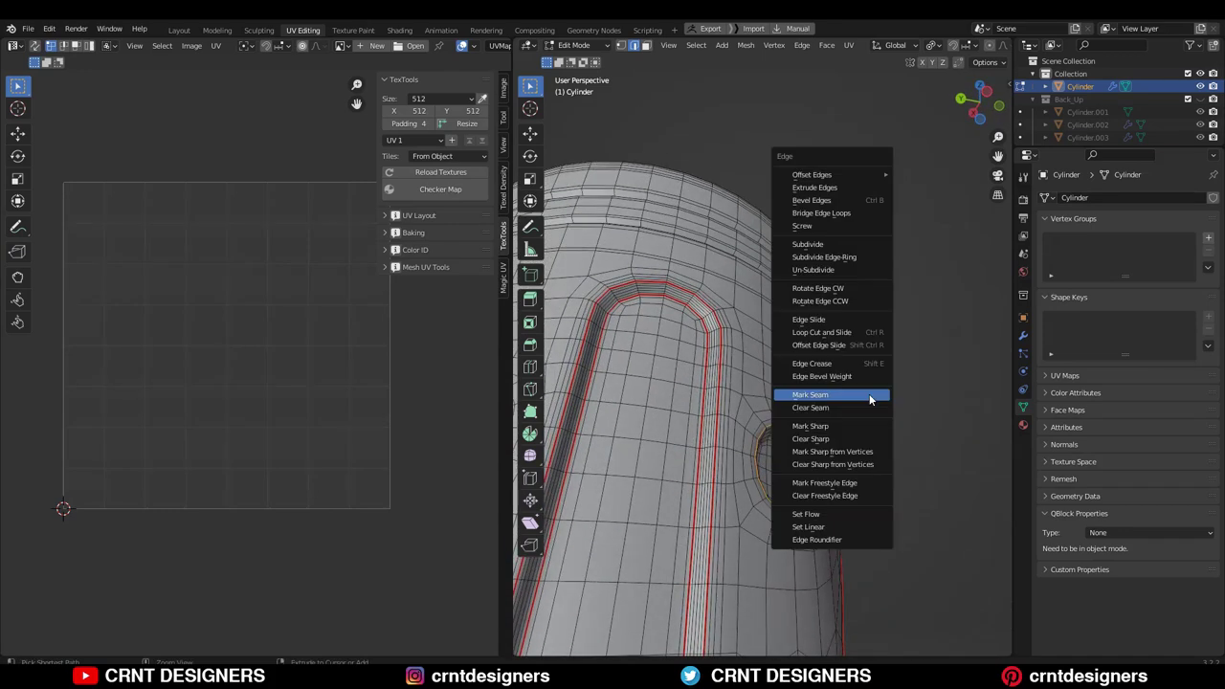
pyautogui.click(870, 400)
# Mark the edge loop of the neighbouring recess on the cylinder body as a seam.
pyautogui.moveTo(870, 400); pyautogui.dragTo(583, 388, button='middle')
pyautogui.keyDown('alt'); pyautogui.click(820, 390); pyautogui.keyUp('alt')
pyautogui.hotkey('ctrl', 'e')
pyautogui.moveTo(839, 358); pyautogui.dragTo(898, 405, button='middle')
pyautogui.click(819, 385)
# Check the model's shape in Object Mode, then select the inner lower edge loop of the upper stepped groove for a seam.
pyautogui.press('Tab')
pyautogui.scroll(-6, 709, 330)
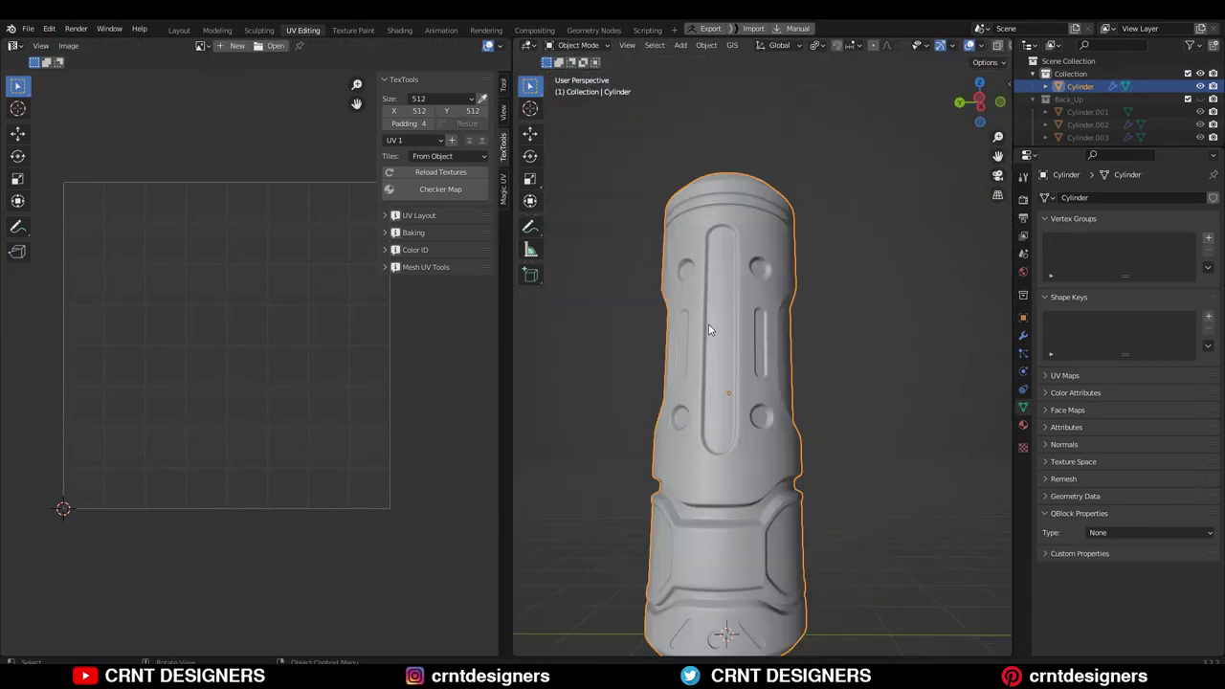
pyautogui.moveTo(709, 329); pyautogui.dragTo(815, 362, button='middle')
pyautogui.press('Tab')
pyautogui.keyDown('shift'); pyautogui.moveTo(815, 430); pyautogui.dragTo(815, 362, button='middle'); pyautogui.keyUp('shift')
pyautogui.scroll(6, 766, 402)
pyautogui.moveTo(765, 402); pyautogui.dragTo(712, 490, button='middle')
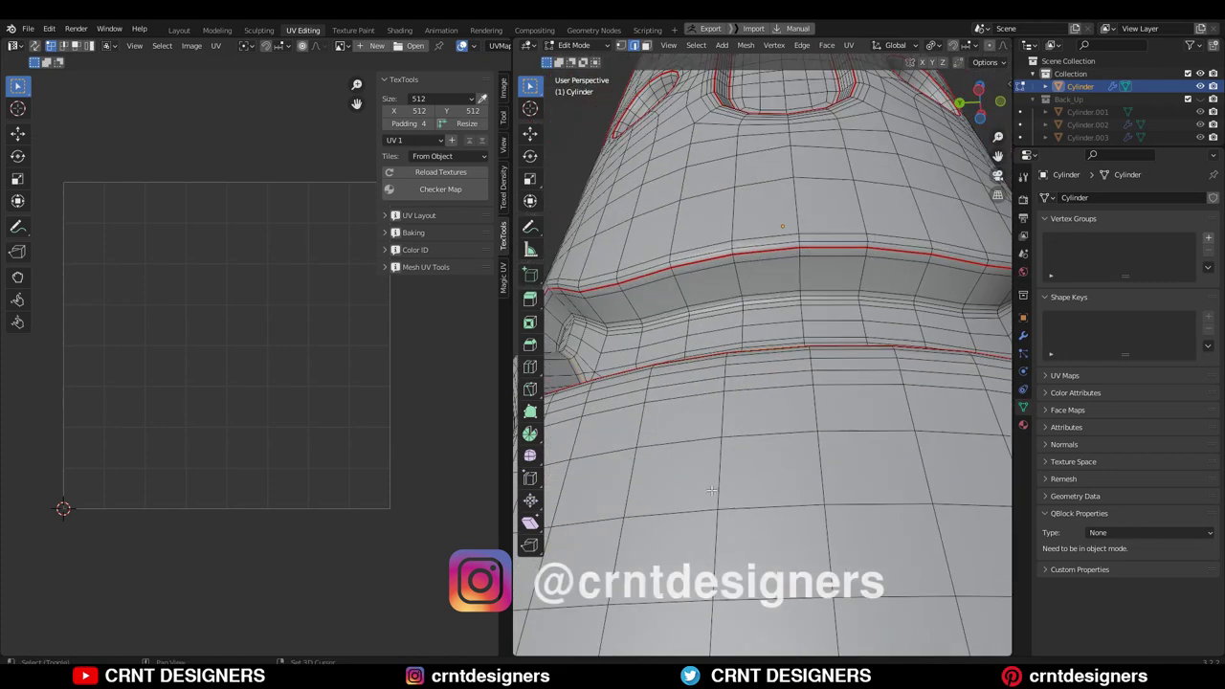
pyautogui.click(666, 331)
# Mark the inner edge loops of the lower stepped groove above the base as seams.
pyautogui.scroll(-6, 727, 335)
pyautogui.moveTo(727, 335); pyautogui.dragTo(813, 306, button='middle')
pyautogui.scroll(7, 841, 287)
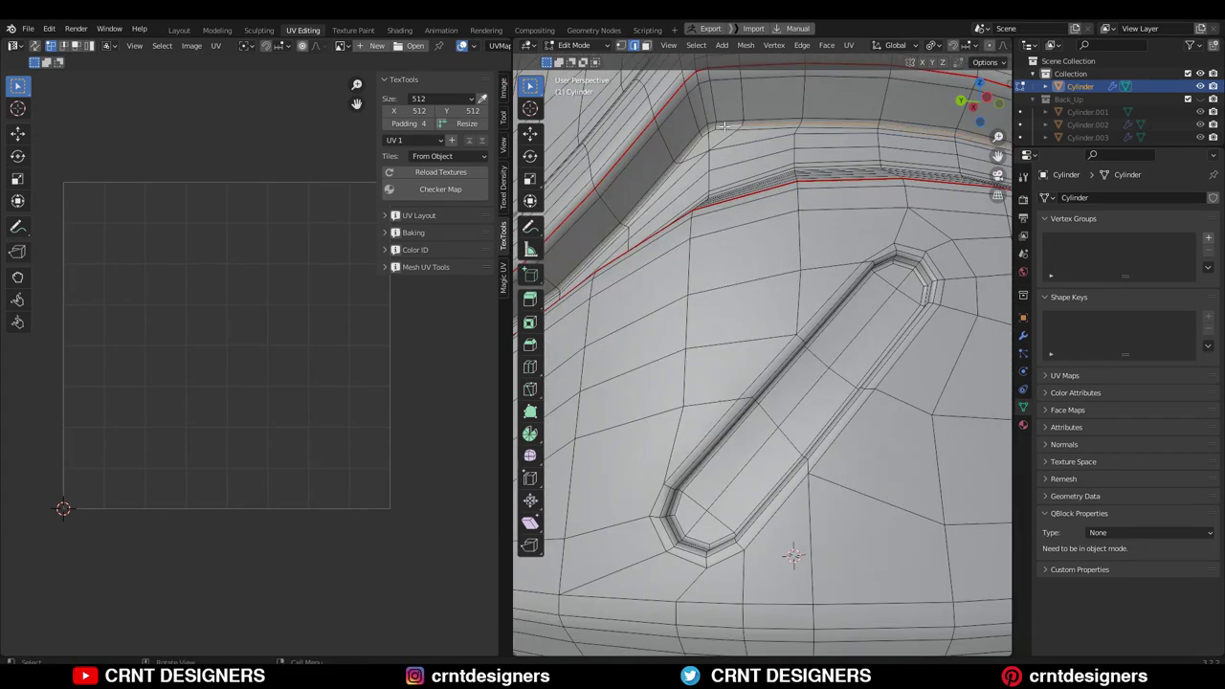
pyautogui.moveTo(724, 126); pyautogui.dragTo(779, 278, button='middle')
pyautogui.keyDown('alt'); pyautogui.keyDown('shift'); pyautogui.click(820, 357); pyautogui.keyUp('shift'); pyautogui.keyUp('alt')
pyautogui.scroll(-6, 820, 357)
pyautogui.moveTo(819, 382); pyautogui.dragTo(899, 382, button='middle')
pyautogui.scroll(6, 925, 328)
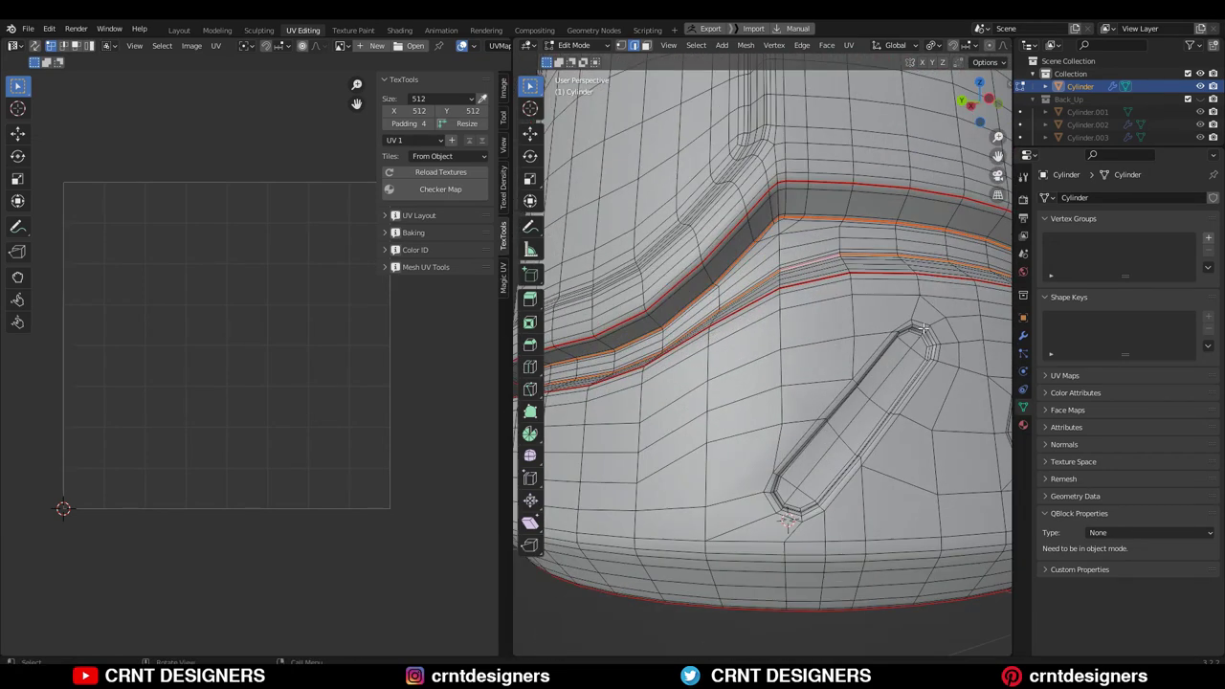
pyautogui.hotkey('alt', 'a')
# Mark the edge loop of the diagonal slot on the base as a seam.
pyautogui.moveTo(925, 328); pyautogui.dragTo(813, 335, button='middle')
pyautogui.scroll(5, 823, 382)
pyautogui.press('Tab')
pyautogui.moveTo(823, 382); pyautogui.dragTo(854, 379, button='middle')
pyautogui.press('Tab')
pyautogui.scroll(-6, 845, 351)
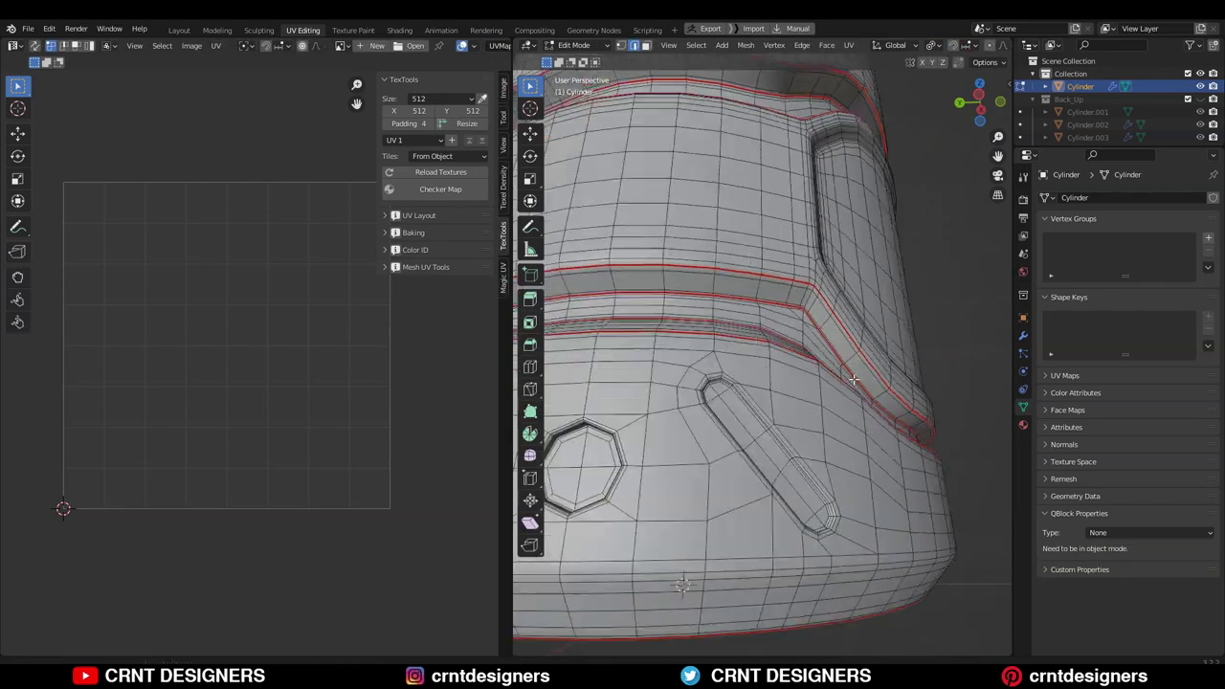
pyautogui.scroll(4, 853, 380)
pyautogui.keyDown('alt'); pyautogui.click(823, 430); pyautogui.keyUp('alt')
pyautogui.scroll(-7, 842, 411)
pyautogui.moveTo(822, 421); pyautogui.dragTo(877, 440, button='middle')
pyautogui.hotkey('ctrl', 'e')
pyautogui.scroll(4, 823, 366)
# Mark the edge loop of the lower round recess beside the long vertical slot as a seam.
pyautogui.scroll(-7, 823, 366)
pyautogui.moveTo(823, 366); pyautogui.dragTo(765, 222, button='middle')
pyautogui.scroll(7, 813, 330)
pyautogui.press('Tab')
pyautogui.press('Tab')
pyautogui.hotkey('ctrl', 'e')
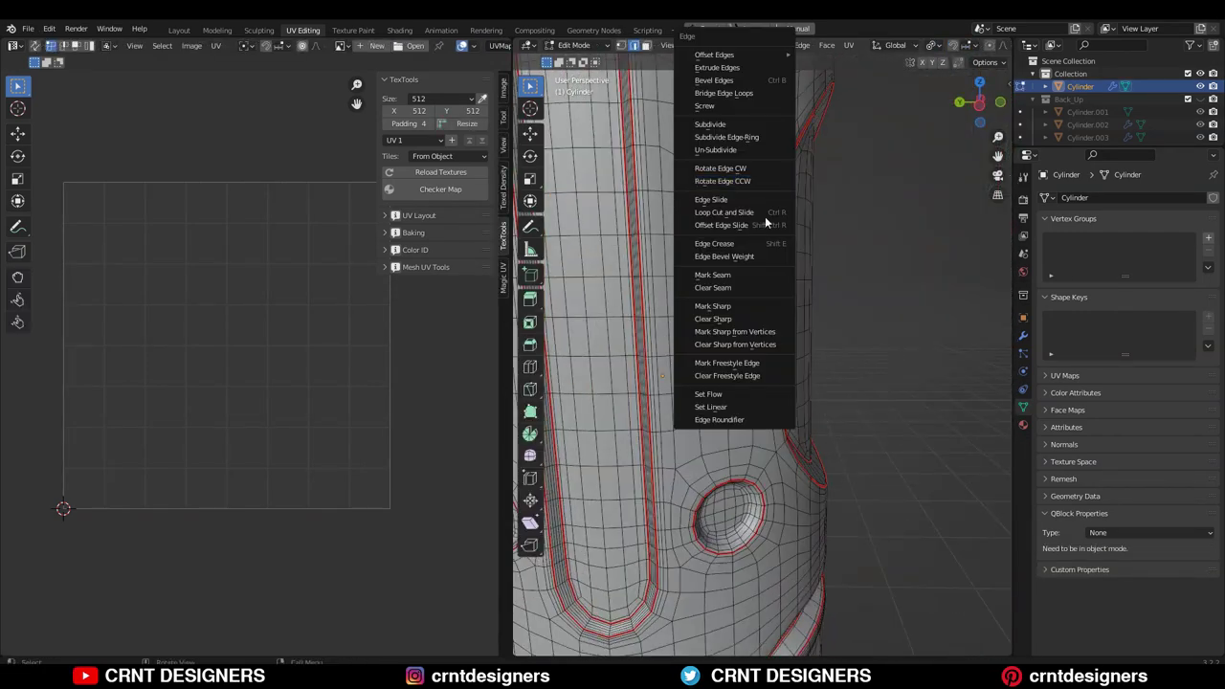
pyautogui.click(751, 274)
# Mark the edge loop around the rim of the top cap as a seam.
pyautogui.scroll(-5, 905, 317)
pyautogui.moveTo(905, 317); pyautogui.dragTo(842, 378, button='middle')
pyautogui.scroll(3, 842, 378)
pyautogui.scroll(2, 846, 191)
pyautogui.keyDown('alt'); pyautogui.click(846, 173); pyautogui.keyUp('alt')
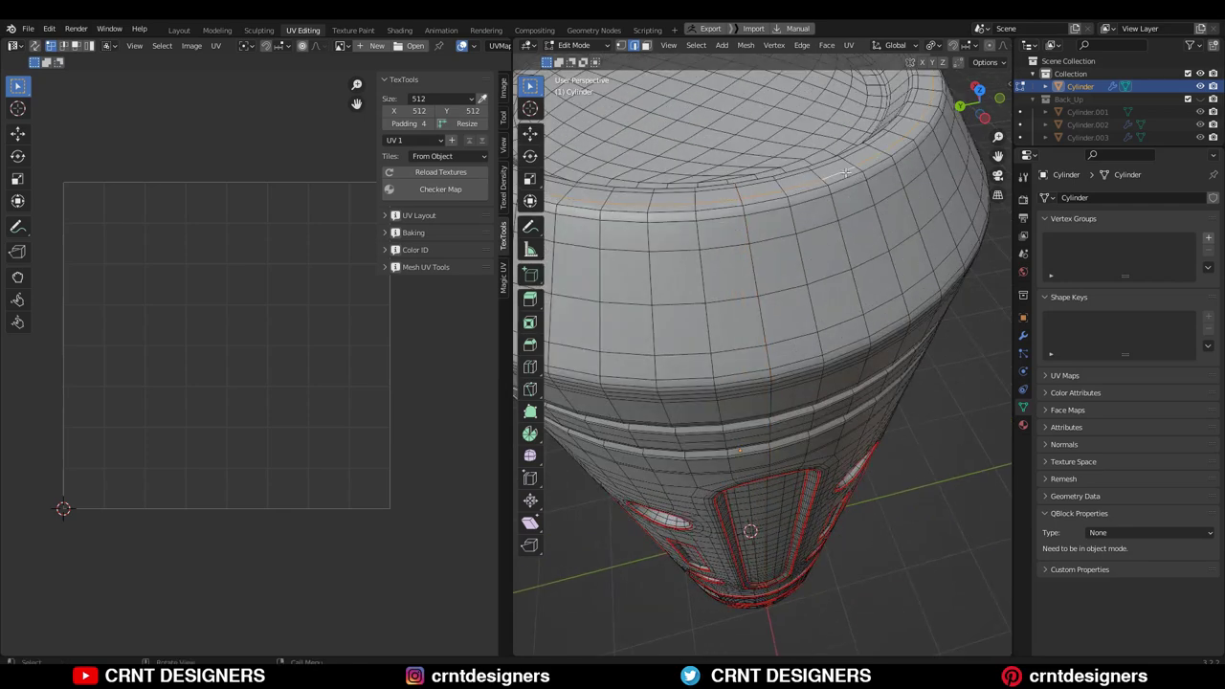
pyautogui.hotkey('ctrl', 'e')
pyautogui.click(831, 273)
# Select the edge loops in the two narrow grooves below the top cap and mark them as seams.
pyautogui.scroll(4, 838, 330)
pyautogui.moveTo(839, 330); pyautogui.dragTo(894, 286, button='middle')
pyautogui.keyDown('alt'); pyautogui.click(872, 247); pyautogui.keyUp('alt')
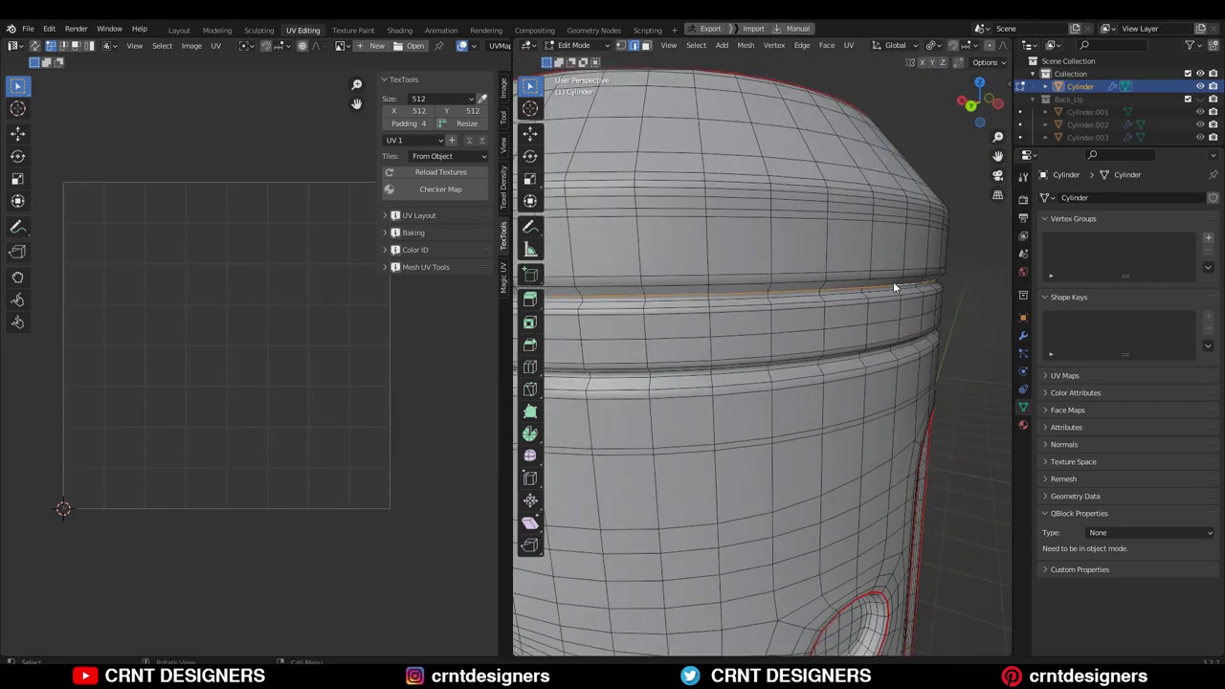
pyautogui.scroll(2, 894, 286)
pyautogui.keyDown('shift'); pyautogui.moveTo(880, 334); pyautogui.dragTo(870, 191, button='middle'); pyautogui.keyUp('shift')
pyautogui.keyDown('alt'); pyautogui.keyDown('shift'); pyautogui.click(870, 191); pyautogui.keyUp('shift'); pyautogui.keyUp('alt')
pyautogui.hotkey('ctrl', 'e')
pyautogui.click(853, 265)
# Mark the inner and outer edge loops of the rounded side panels on the lower band as seams.
pyautogui.scroll(-8, 847, 316)
pyautogui.keyDown('shift'); pyautogui.moveTo(847, 364); pyautogui.dragTo(765, 206, button='middle'); pyautogui.keyUp('shift')
pyautogui.scroll(8, 765, 316)
pyautogui.scroll(-4, 756, 383)
pyautogui.moveTo(756, 364); pyautogui.dragTo(803, 359, button='middle')
pyautogui.scroll(3, 806, 320)
pyautogui.keyDown('alt'); pyautogui.click(806, 317); pyautogui.keyUp('alt')
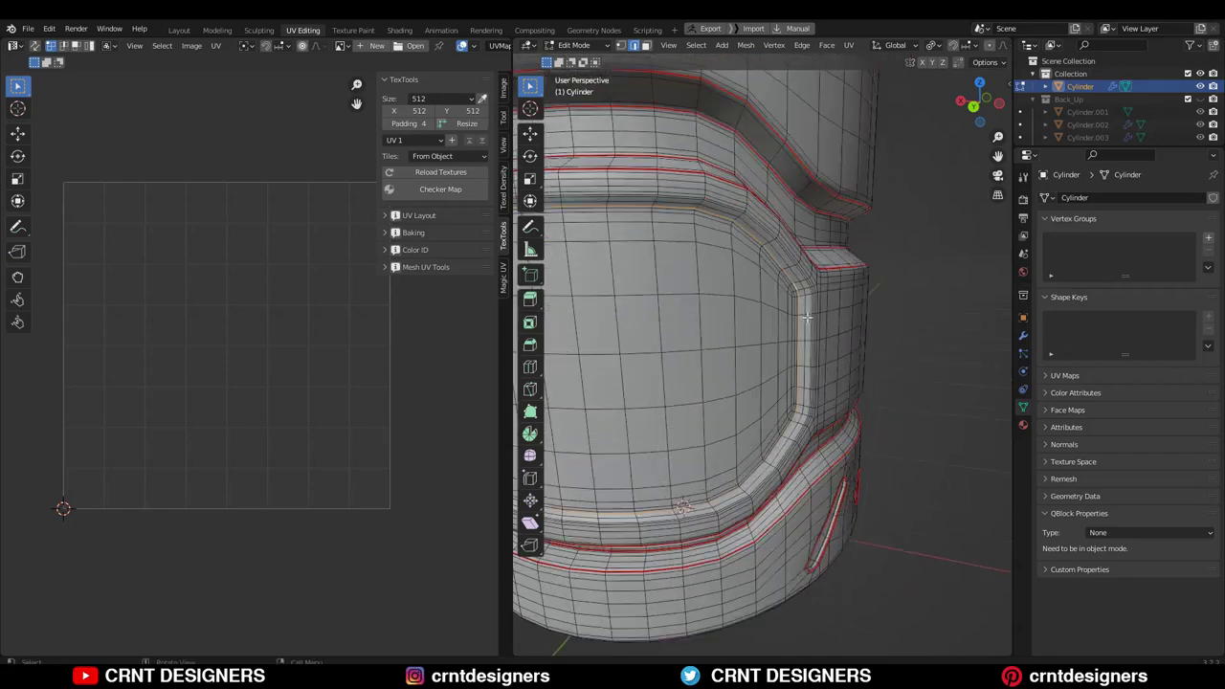
pyautogui.scroll(5, 780, 330)
pyautogui.moveTo(806, 317); pyautogui.dragTo(697, 278, button='middle')
pyautogui.keyDown('alt'); pyautogui.keyDown('shift'); pyautogui.click(787, 346); pyautogui.keyUp('shift'); pyautogui.keyUp('alt')
pyautogui.scroll(-5, 786, 347)
pyautogui.keyDown('alt'); pyautogui.keyDown('shift'); pyautogui.click(699, 263); pyautogui.keyUp('shift'); pyautogui.keyUp('alt')
pyautogui.hotkey('ctrl', 'e')
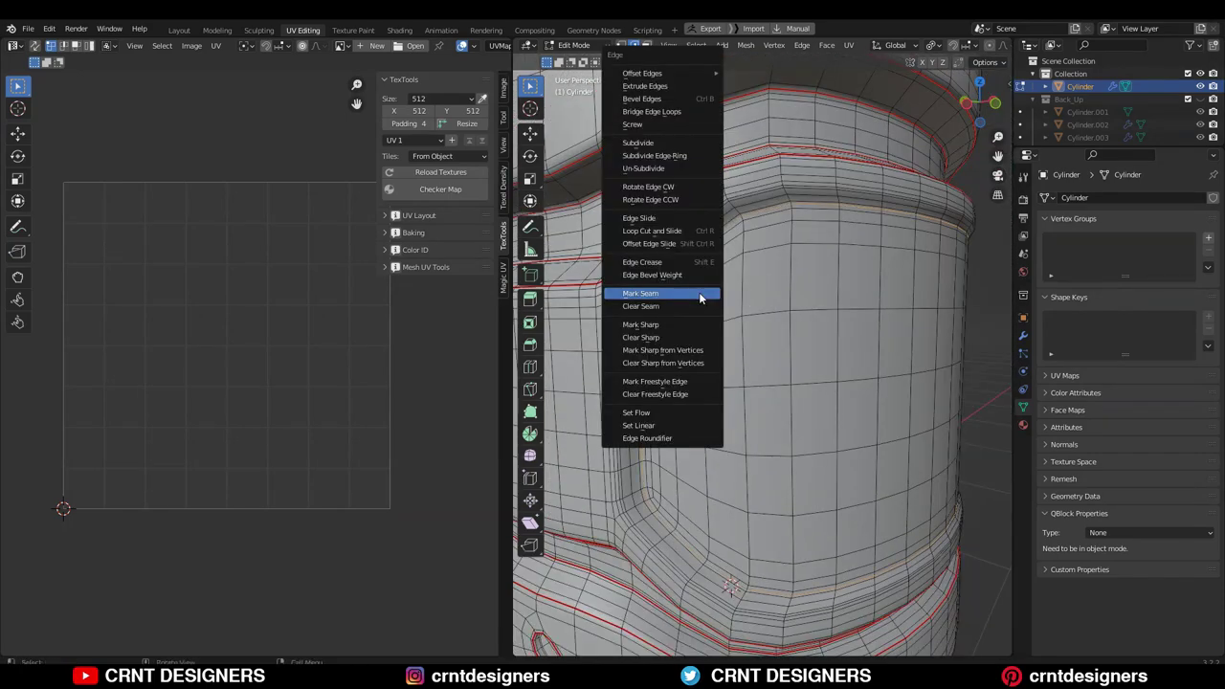
pyautogui.click(700, 298)
# Select the whole mesh and symmetrize it in the -X to +X direction.
pyautogui.scroll(-6, 727, 301)
pyautogui.moveTo(856, 305); pyautogui.dragTo(899, 306, button='middle')
pyautogui.scroll(-2, 897, 299)
pyautogui.press('a')
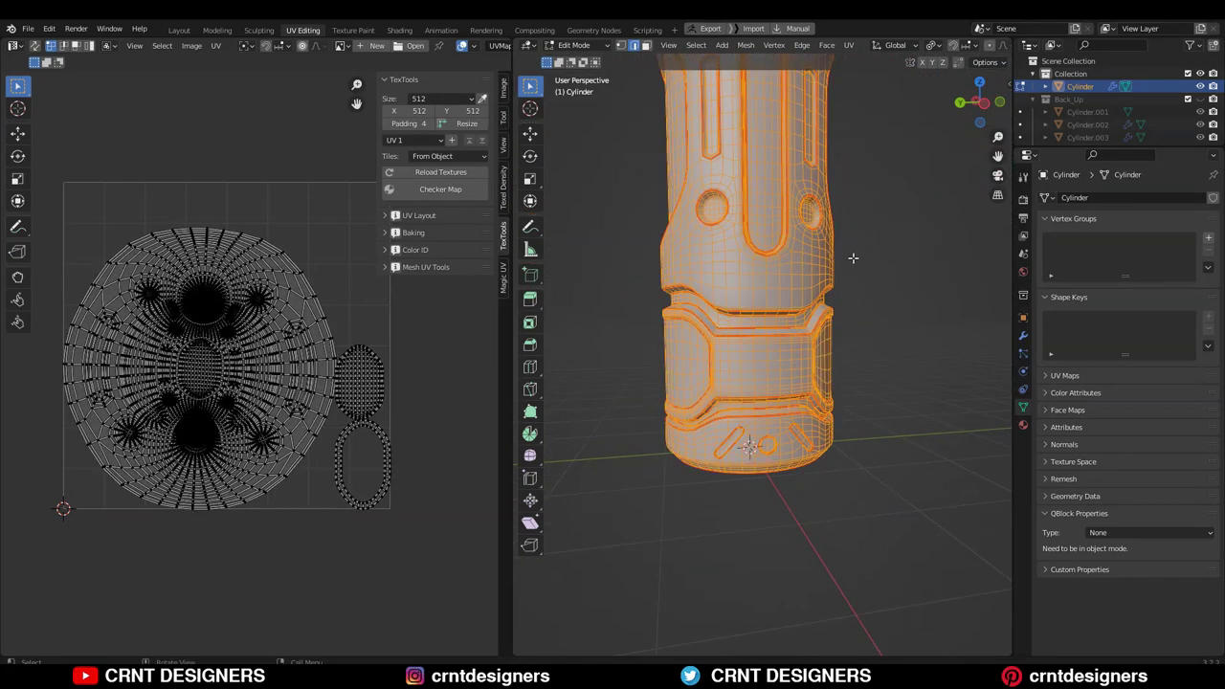
pyautogui.scroll(-3, 852, 258)
pyautogui.moveTo(852, 258)
pyautogui.mouseDown(button='middle')
pyautogui.moveTo(785, 308)
pyautogui.moveTo(816, 306)
pyautogui.moveTo(832, 272)
pyautogui.moveTo(857, 264)
pyautogui.mouseUp(button='middle')
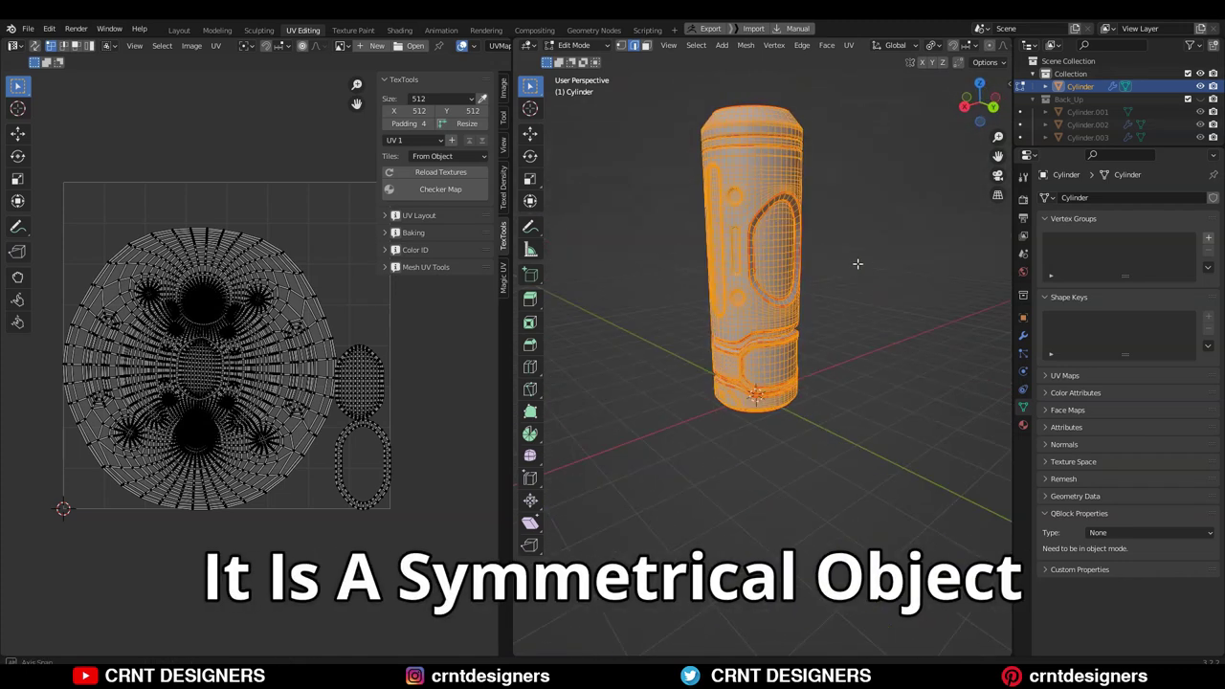
pyautogui.scroll(3, 738, 253)
pyautogui.moveTo(743, 308); pyautogui.dragTo(807, 308, button='middle')
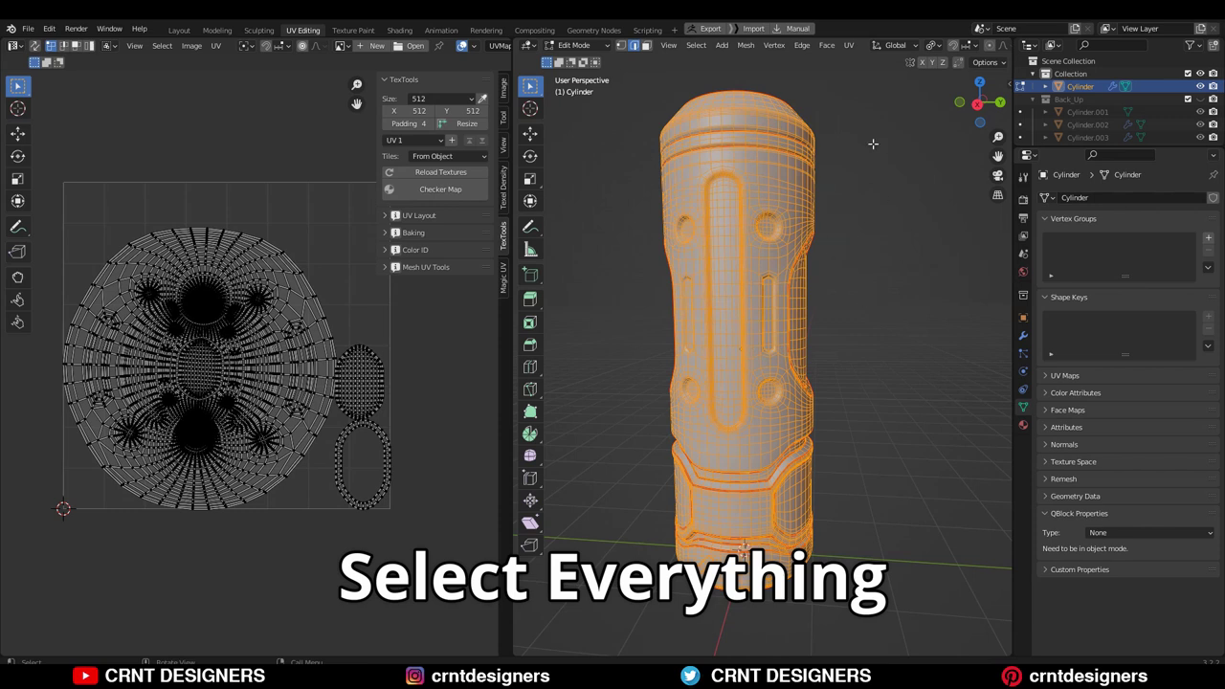
pyautogui.click(746, 45)
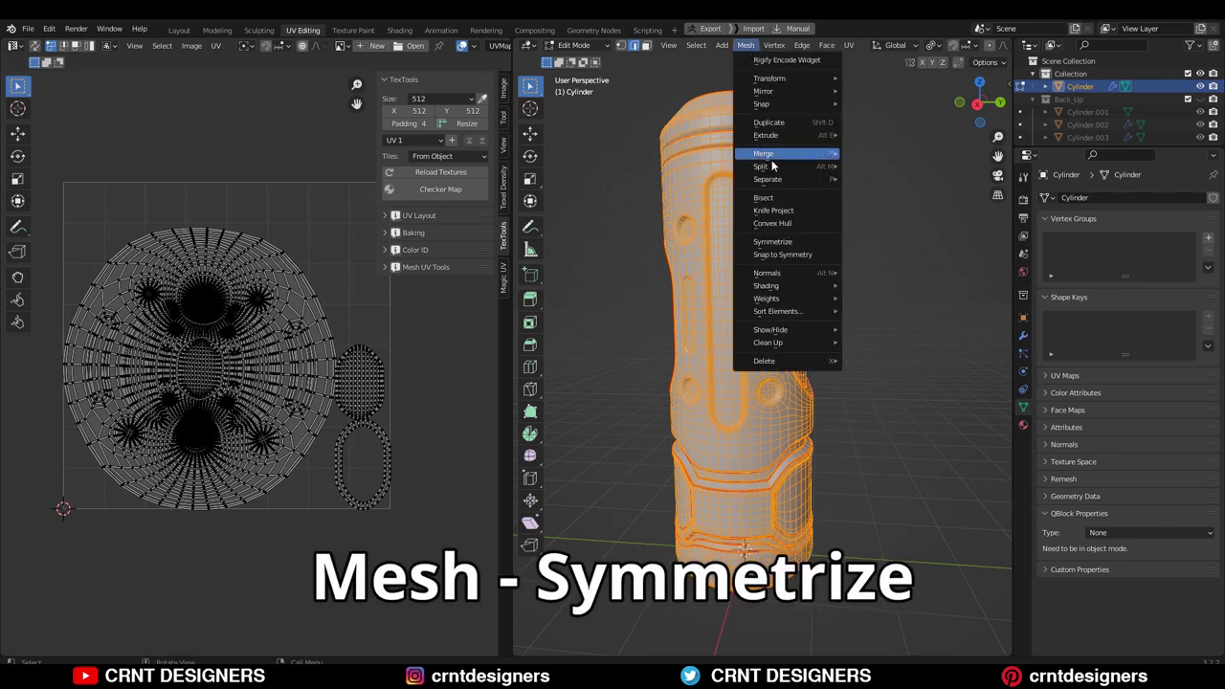
pyautogui.click(779, 244)
pyautogui.moveTo(768, 270); pyautogui.dragTo(815, 208, button='middle')
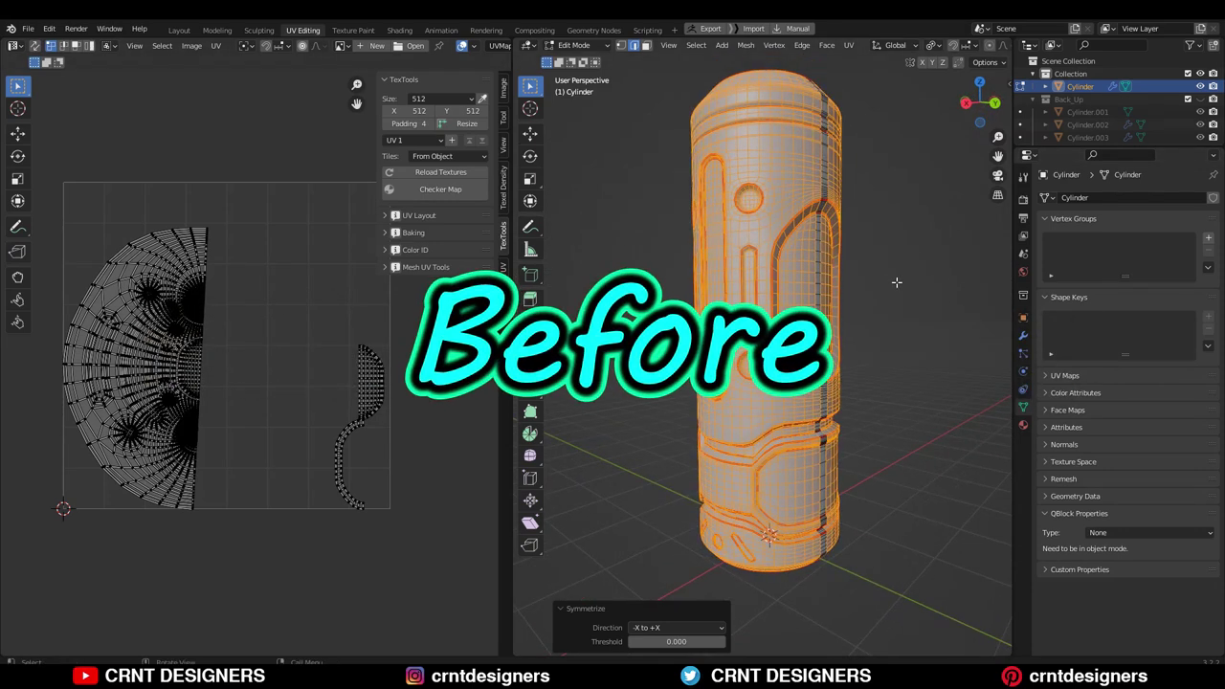
pyautogui.moveTo(896, 281); pyautogui.dragTo(799, 97, button='middle')
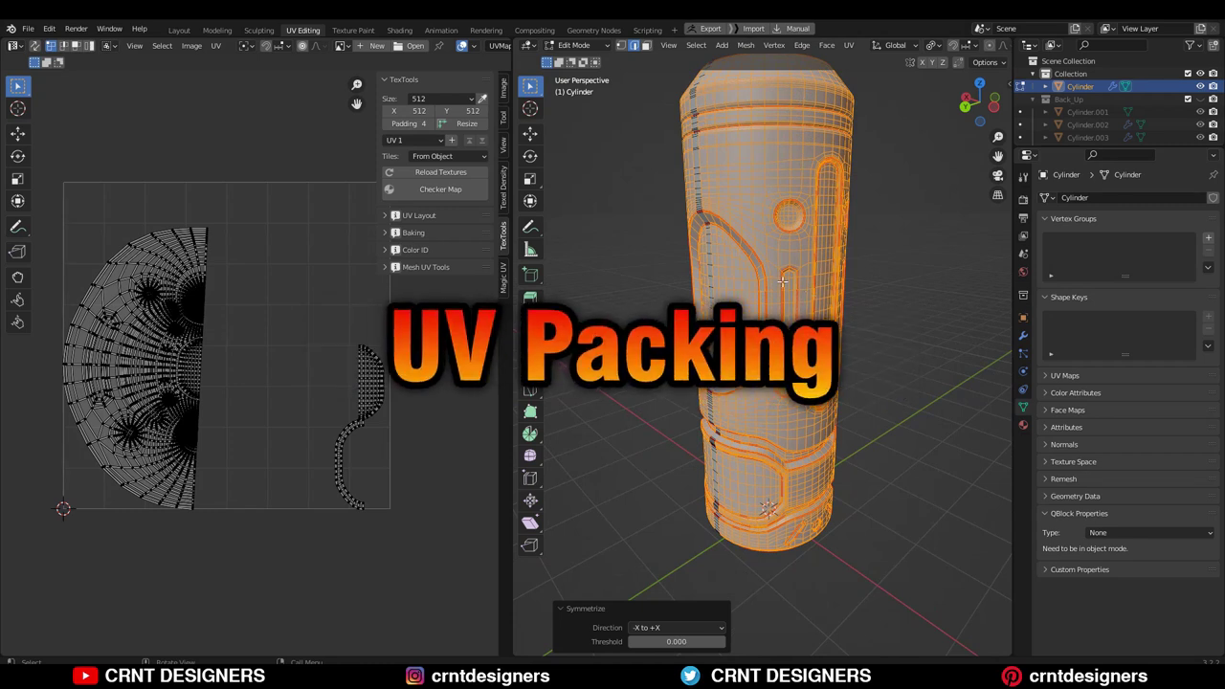
pyautogui.moveTo(783, 280); pyautogui.dragTo(823, 263, button='middle')
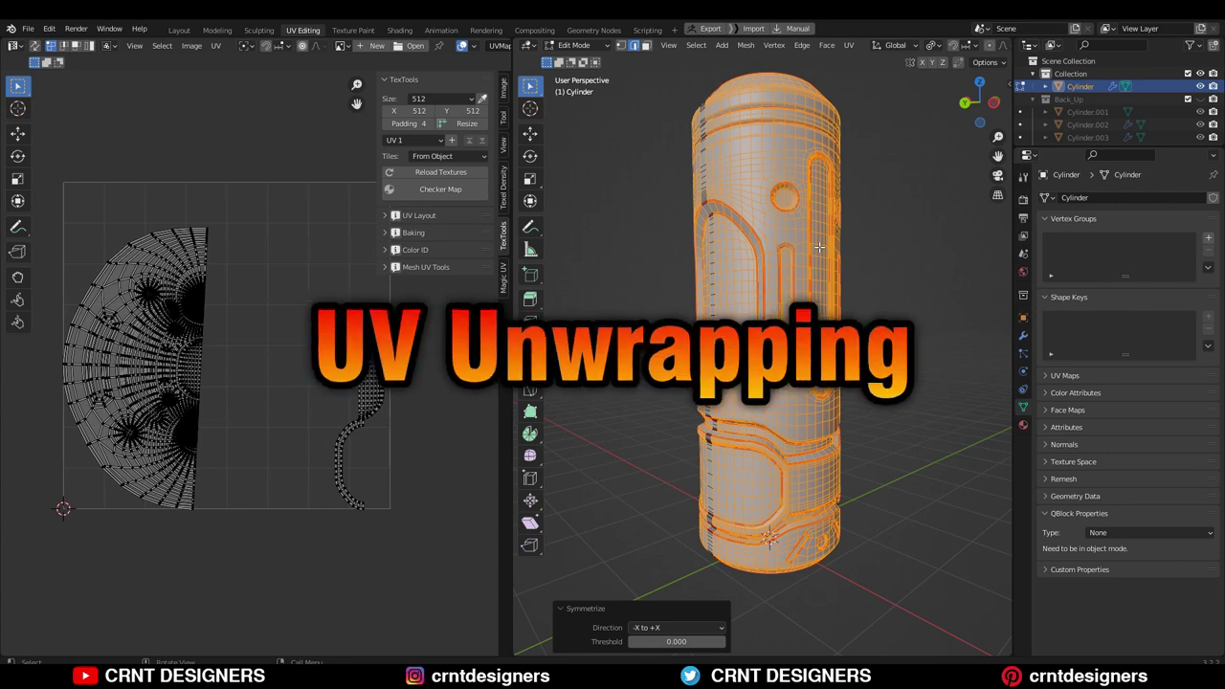
# Select the entire symmetrized cylinder mesh and unwrap it along its seams.
pyautogui.moveTo(819, 247); pyautogui.dragTo(955, 270, button='middle')
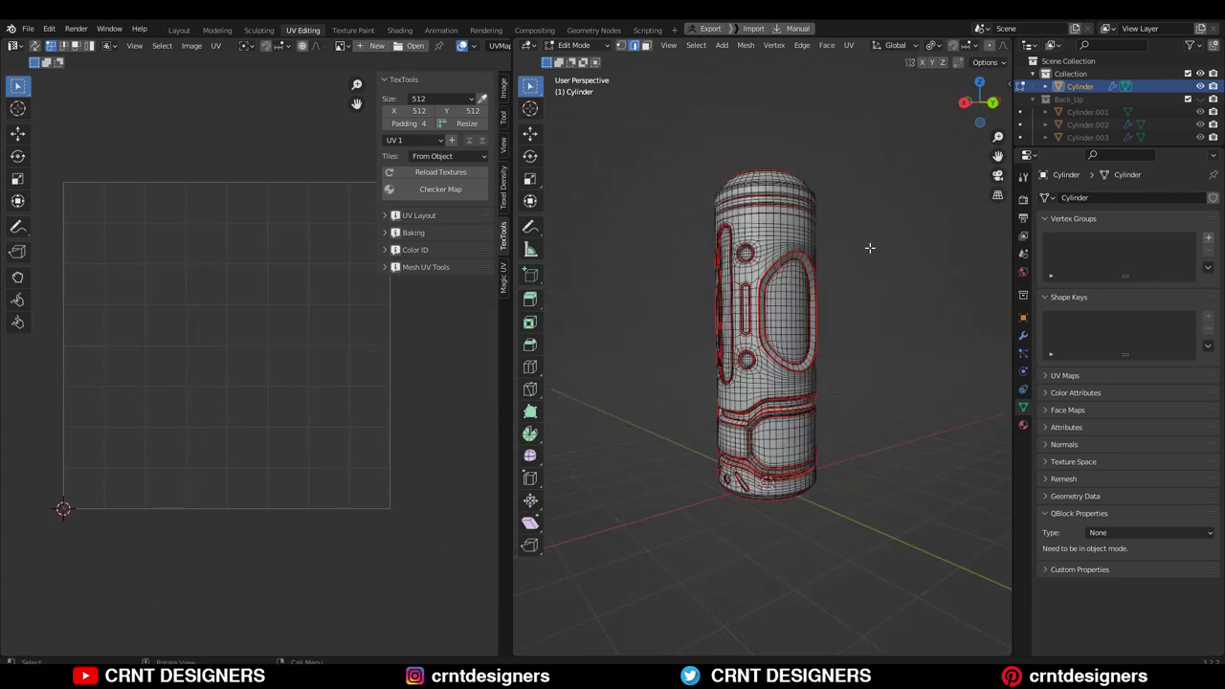
pyautogui.press('a')
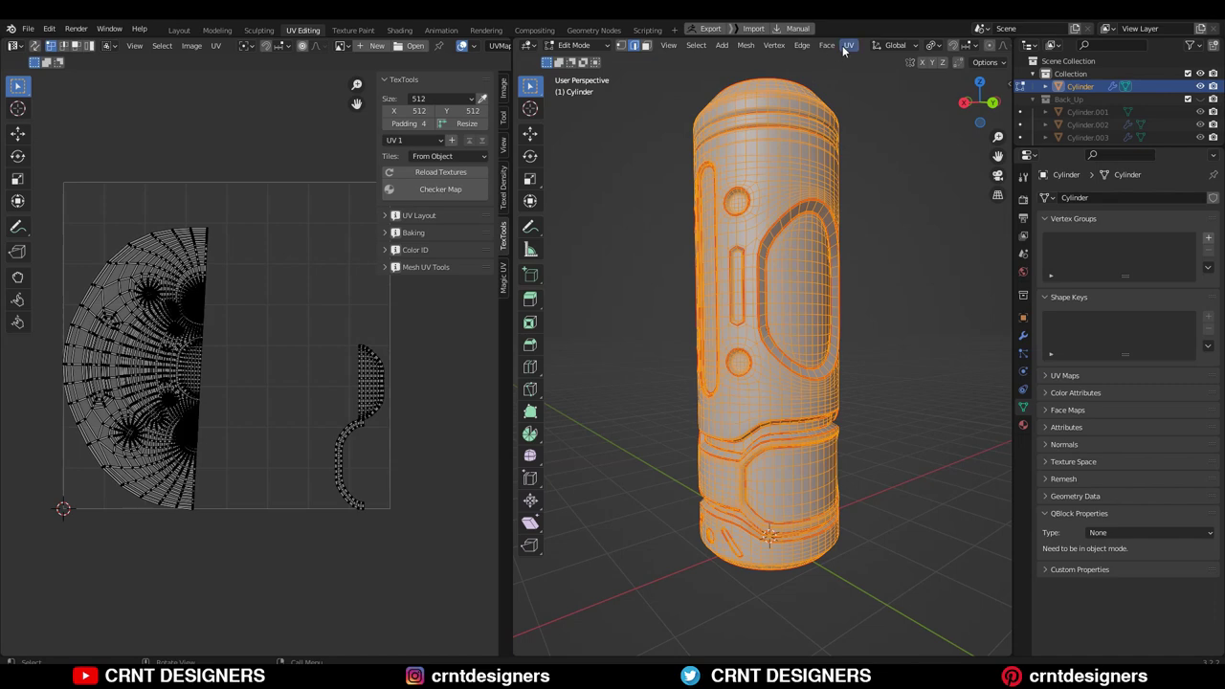
pyautogui.click(847, 46)
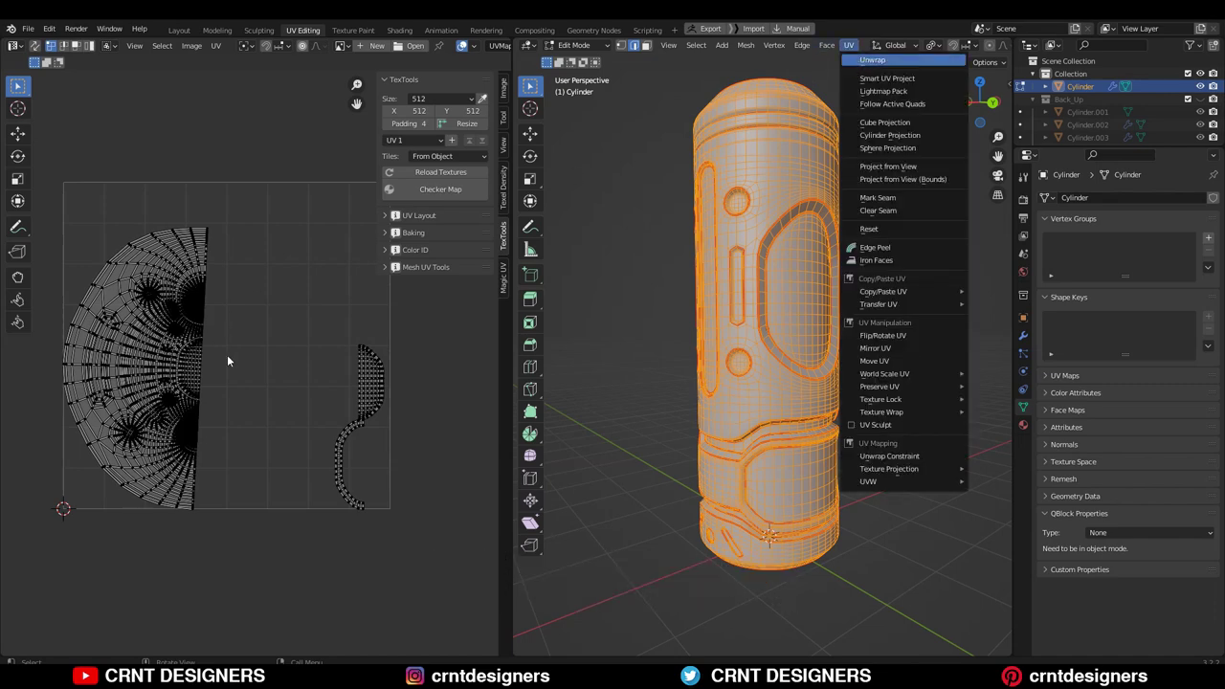
# Examine the unwrapped islands across the UV layout and compare them with the model.
pyautogui.scroll(3, 230, 258)
pyautogui.moveTo(234, 258); pyautogui.dragTo(261, 187, button='middle')
pyautogui.scroll(4, 306, 366)
pyautogui.scroll(-3, 262, 383)
pyautogui.scroll(1, 285, 268)
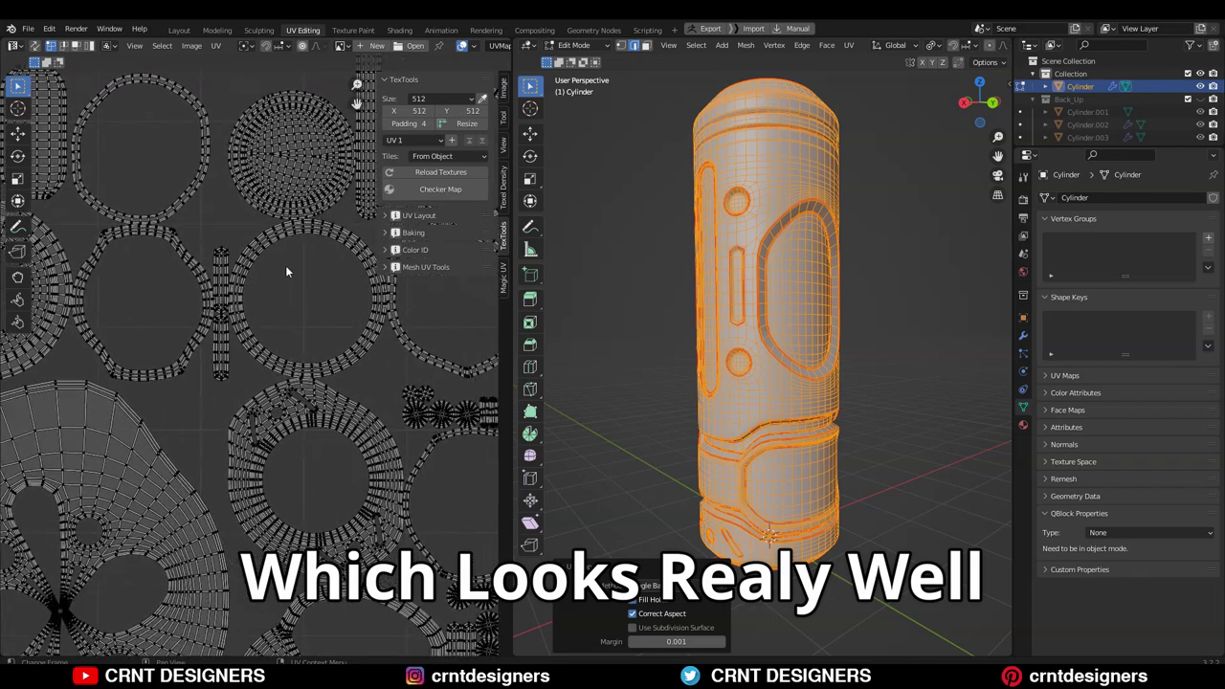
pyautogui.scroll(1, 397, 412)
pyautogui.moveTo(397, 412); pyautogui.dragTo(125, 251, button='middle')
pyautogui.scroll(1, 224, 315)
pyautogui.scroll(2, 278, 362)
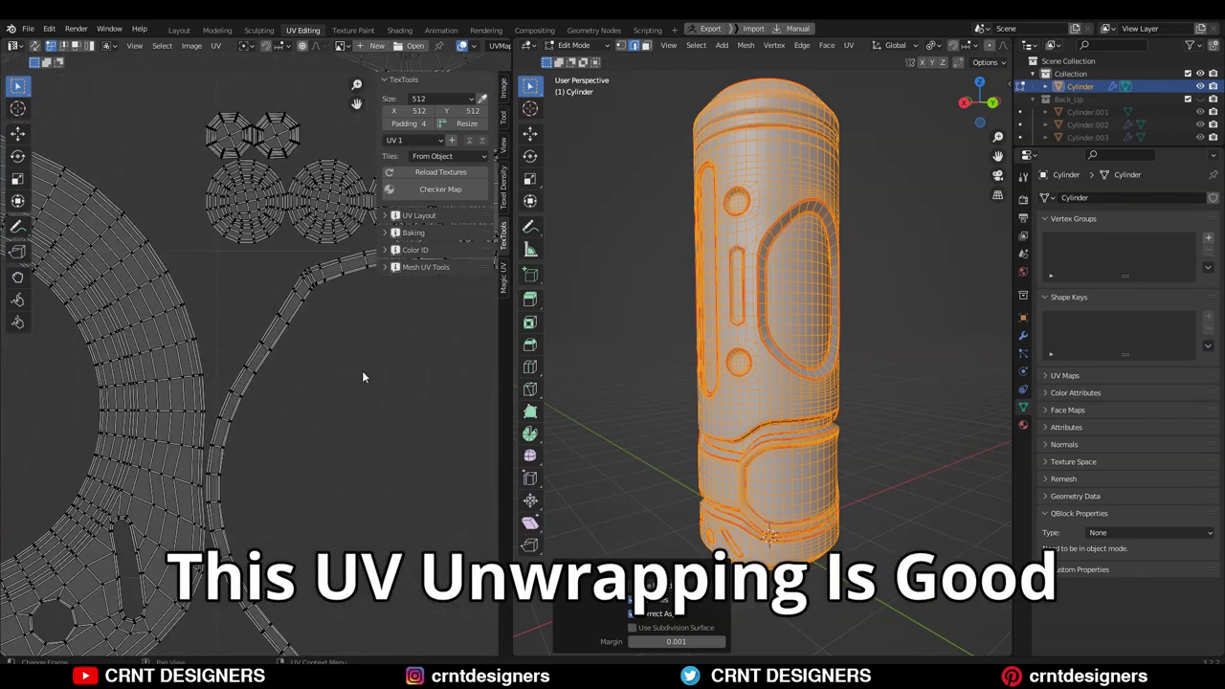
pyautogui.scroll(-4, 362, 372)
pyautogui.moveTo(321, 413); pyautogui.dragTo(287, 316, button='middle')
pyautogui.scroll(2, 325, 363)
pyautogui.moveTo(488, 420); pyautogui.dragTo(411, 383, button='middle')
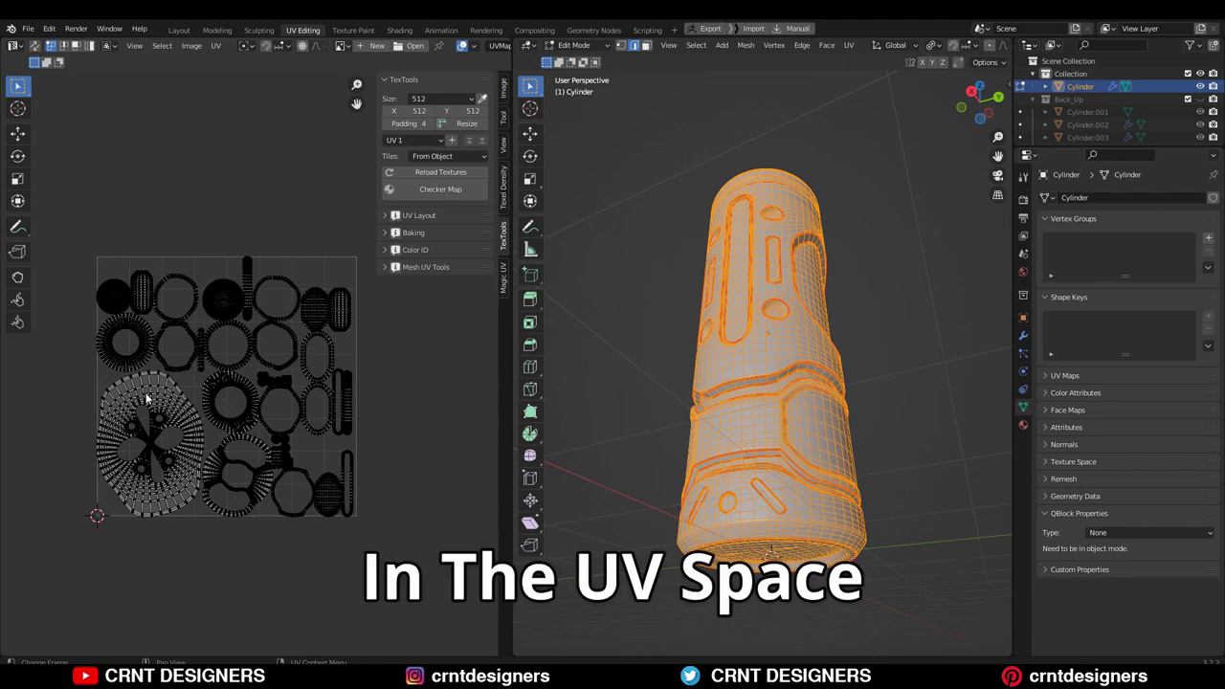
# Turn on the Display Stretch overlay for the UV layout and examine the large body island for distortion.
pyautogui.click(474, 46)
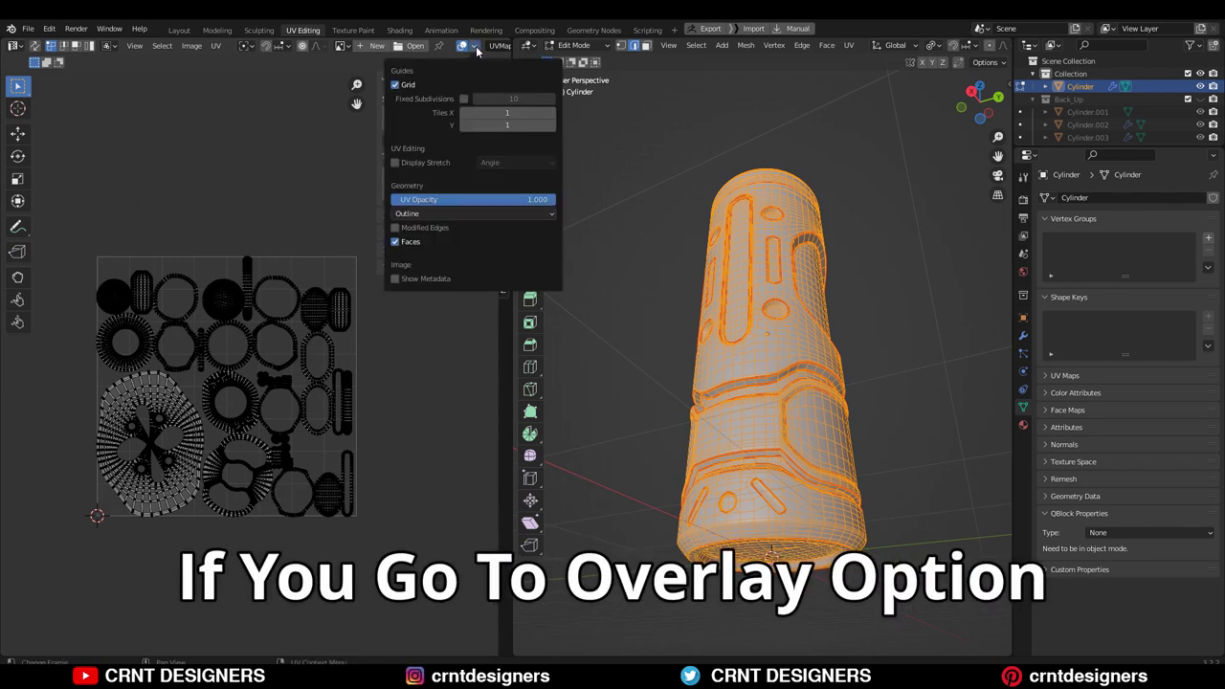
pyautogui.click(394, 162)
pyautogui.scroll(2, 189, 466)
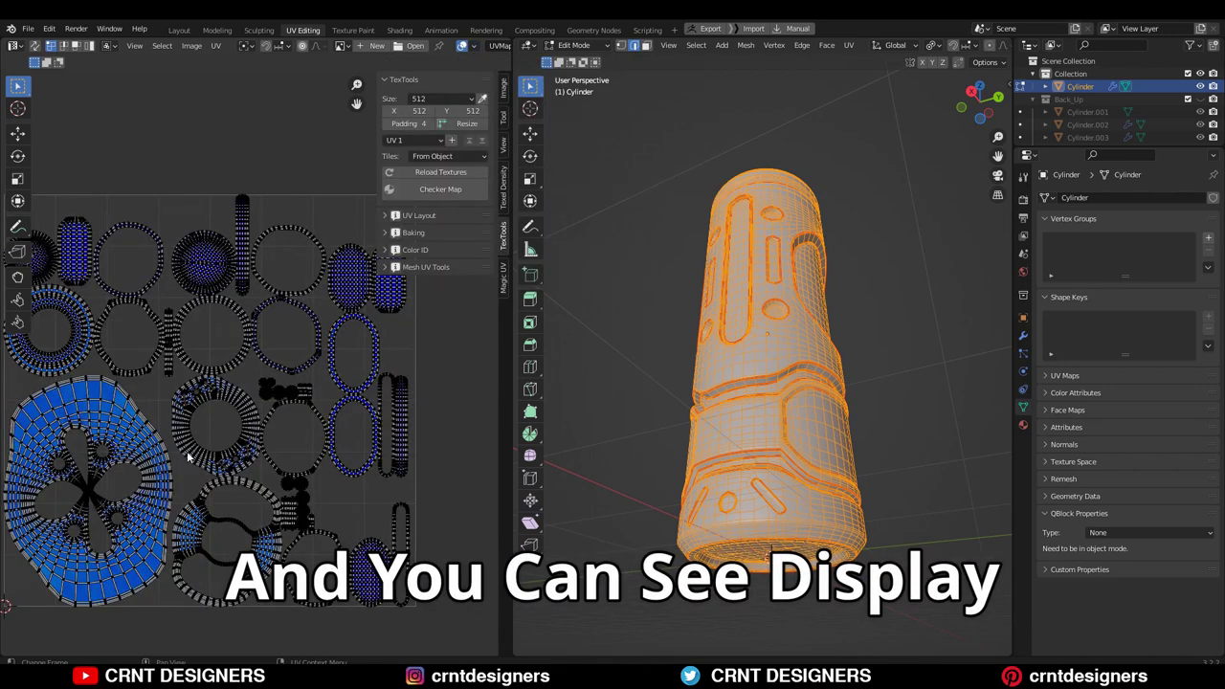
pyautogui.scroll(5, 189, 458)
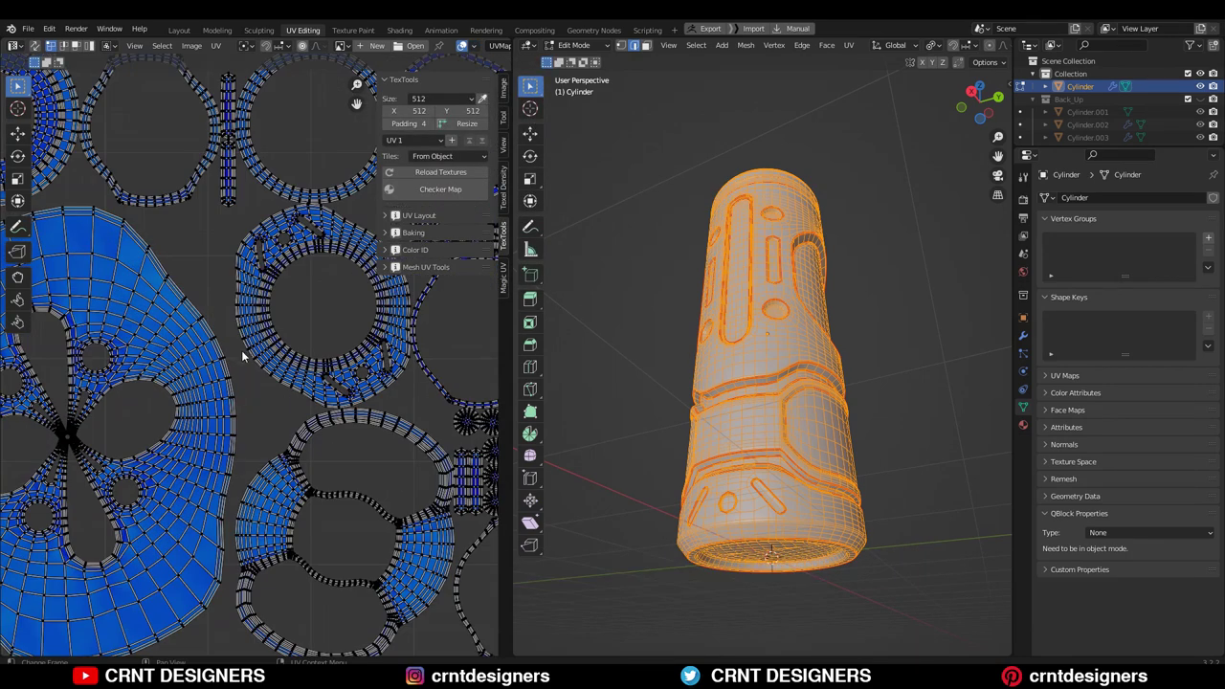
pyautogui.scroll(4, 243, 356)
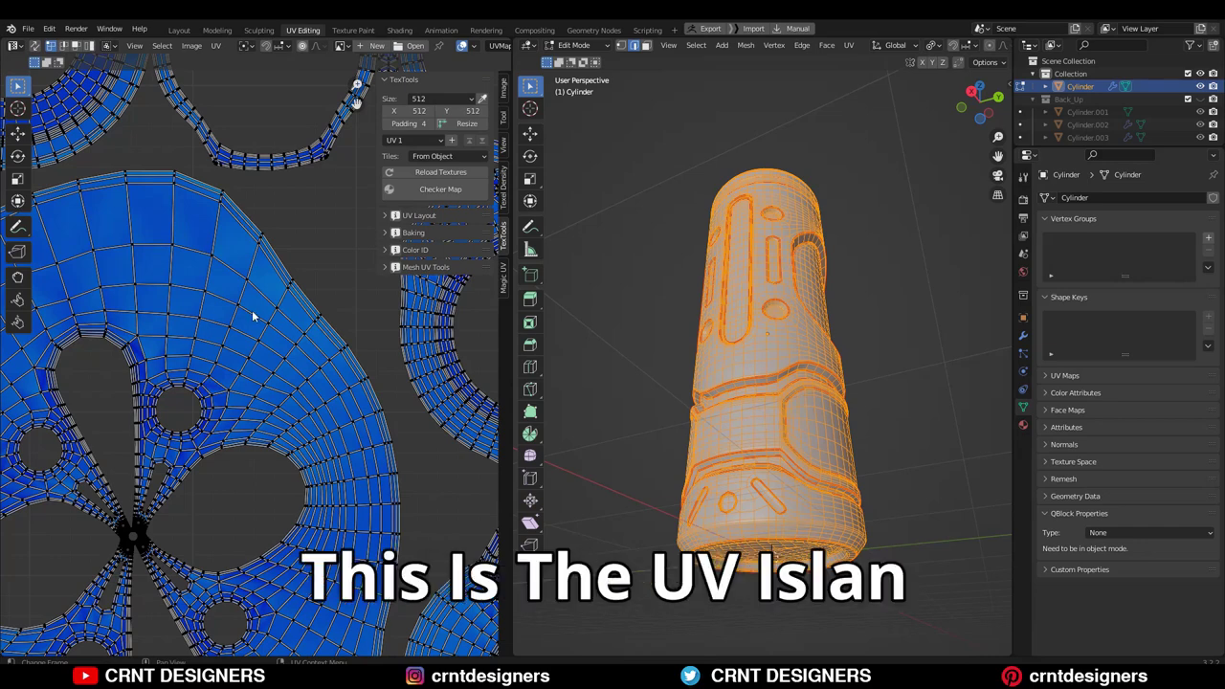
pyautogui.scroll(-3, 231, 355)
pyautogui.scroll(6, 239, 402)
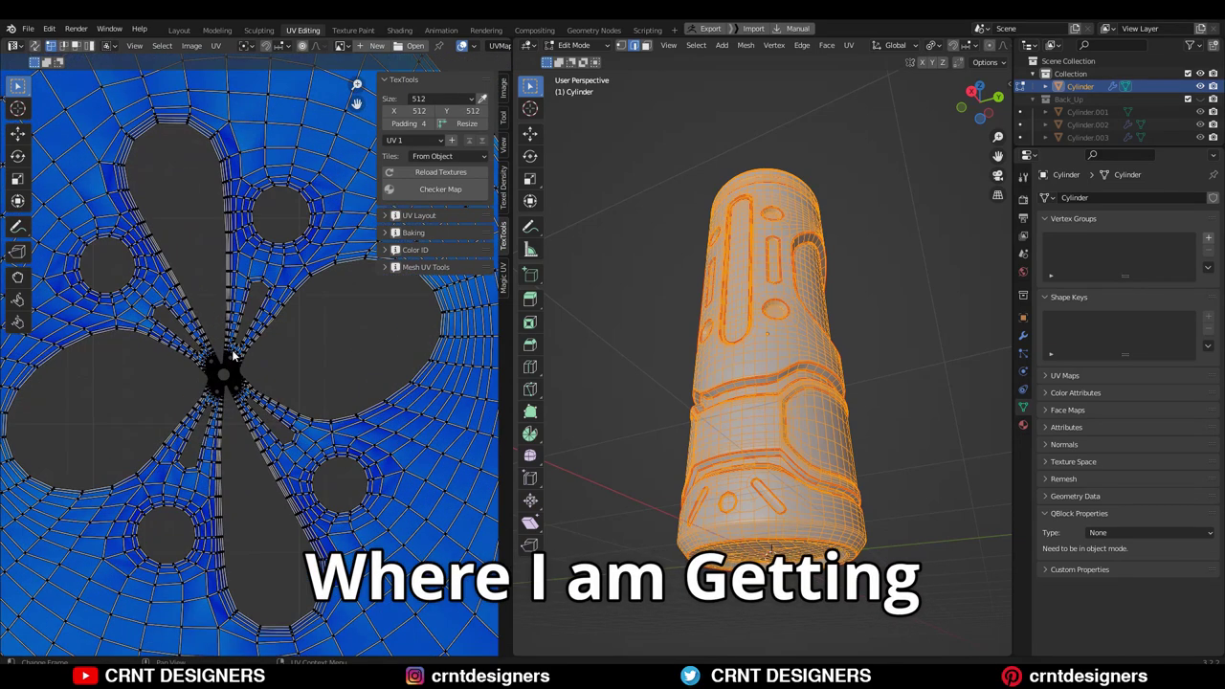
# Turn on UV Sync Selection and select the large body island in the UV layout to locate it on the model.
pyautogui.scroll(-6, 266, 320)
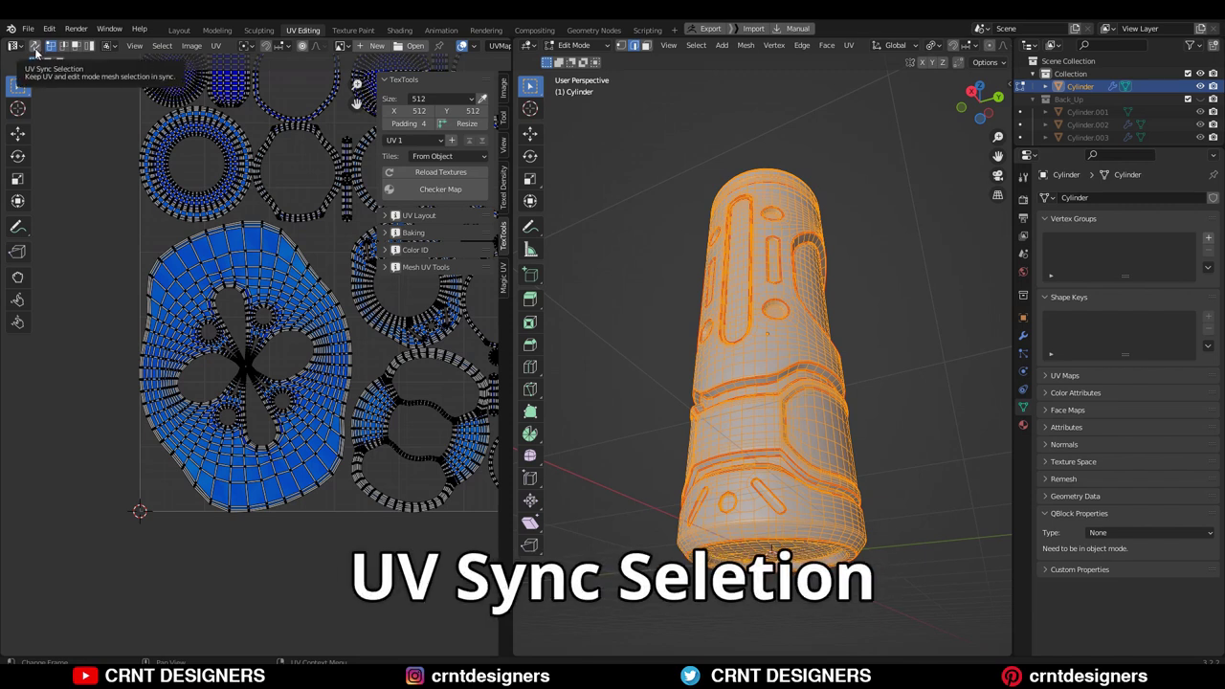
pyautogui.click(34, 47)
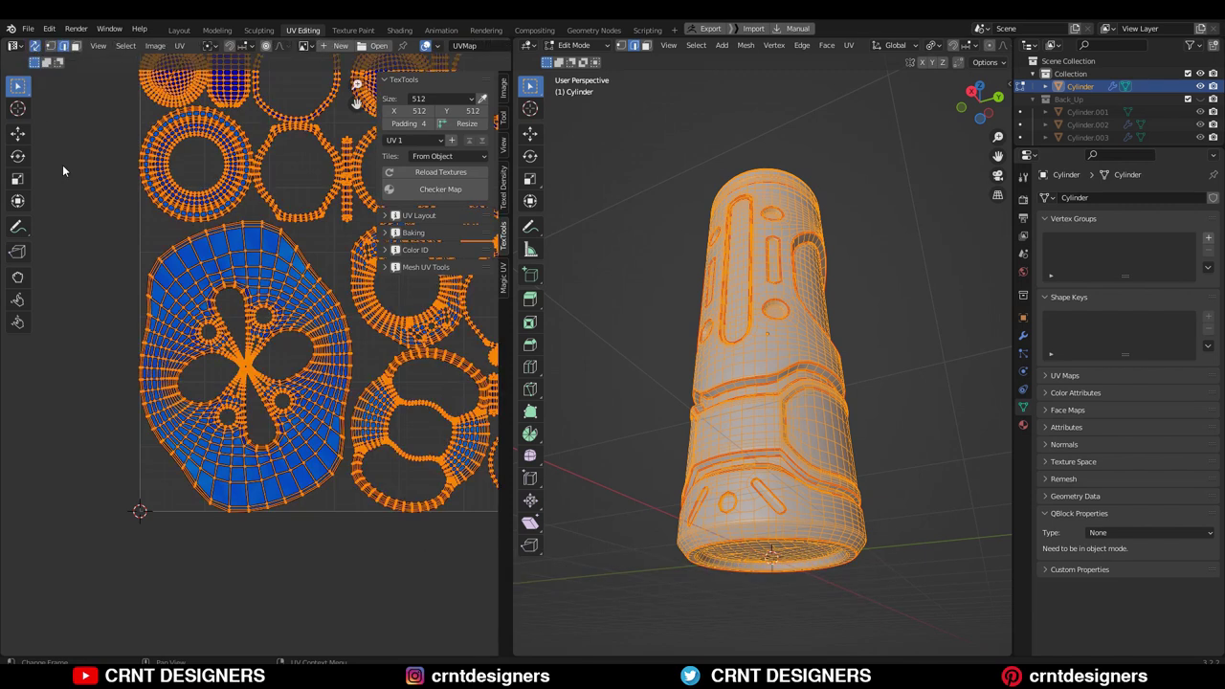
pyautogui.moveTo(81, 257); pyautogui.dragTo(48, 264, button='middle')
pyautogui.click(48, 264)
pyautogui.moveTo(104, 288); pyautogui.dragTo(123, 308)
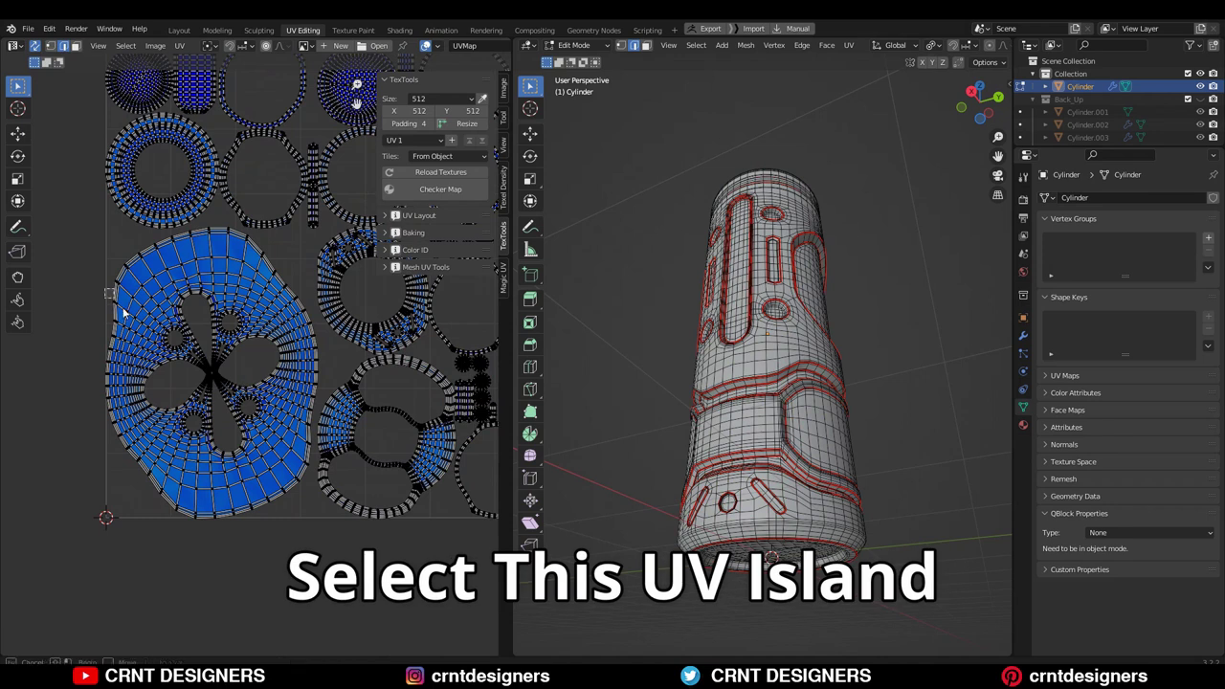
pyautogui.moveTo(266, 490); pyautogui.dragTo(265, 486)
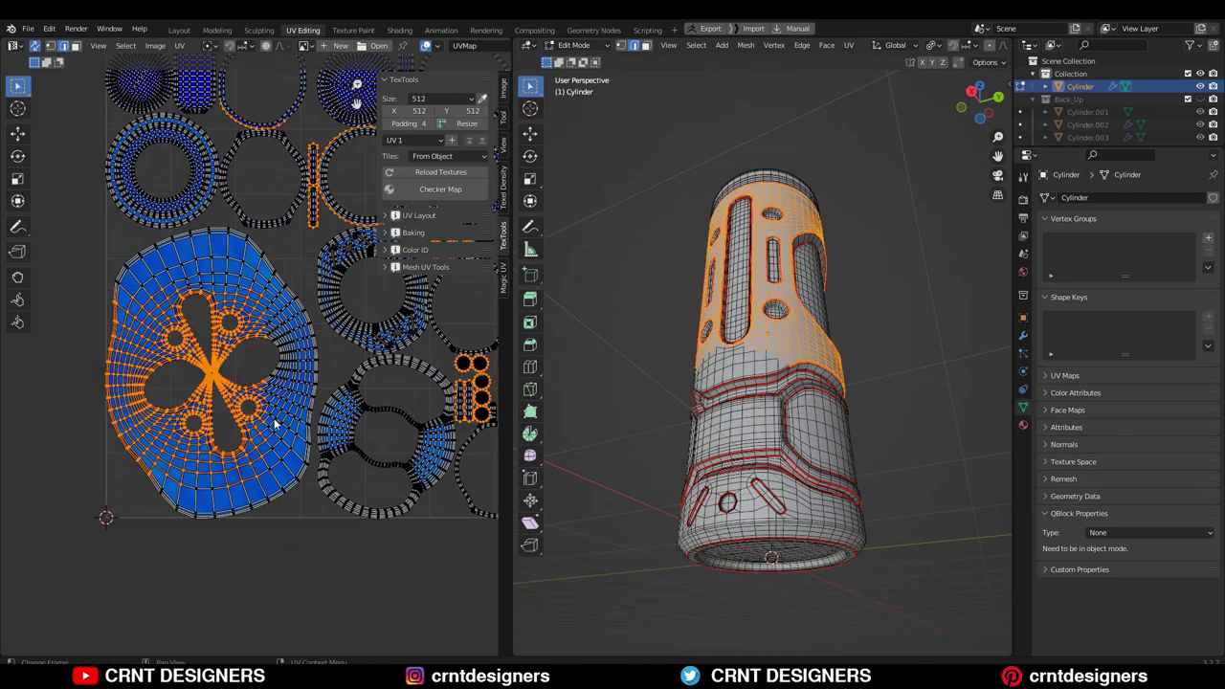
# In the back view, mark a seam along the central vertical edge path from the body's upper boundary seam down to the oval recess.
pyautogui.moveTo(632, 306); pyautogui.dragTo(716, 298, button='middle')
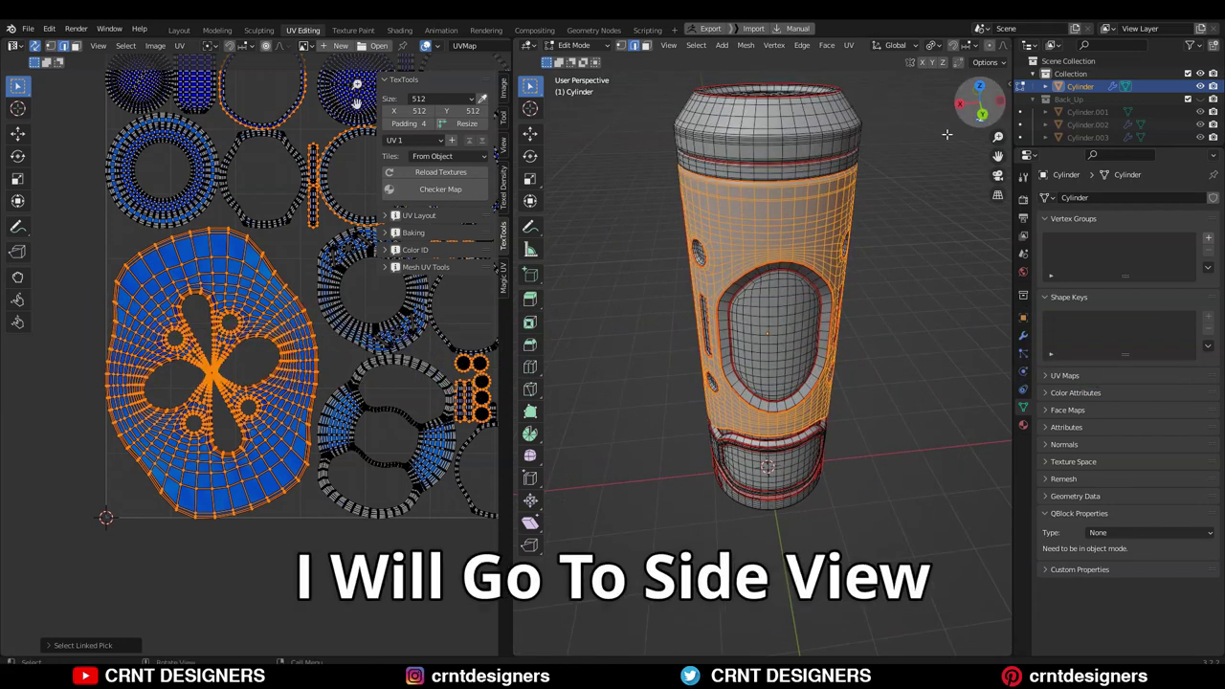
pyautogui.click(981, 103)
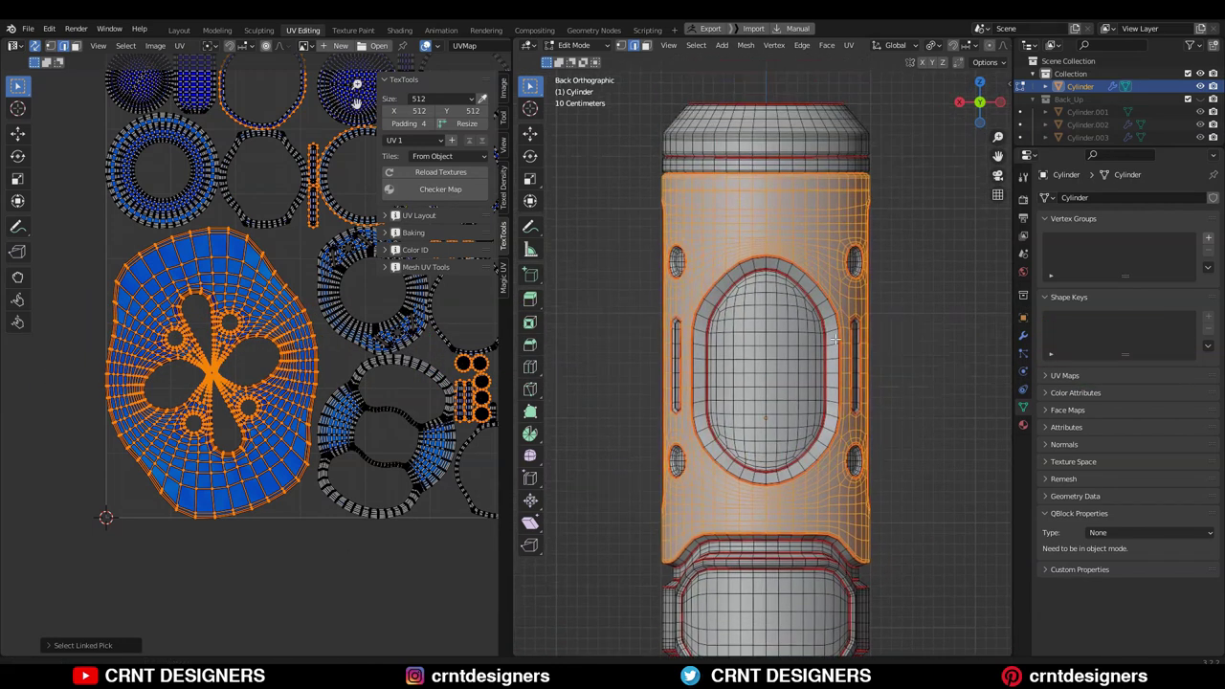
pyautogui.scroll(3, 806, 302)
pyautogui.hotkey('alt', 'a')
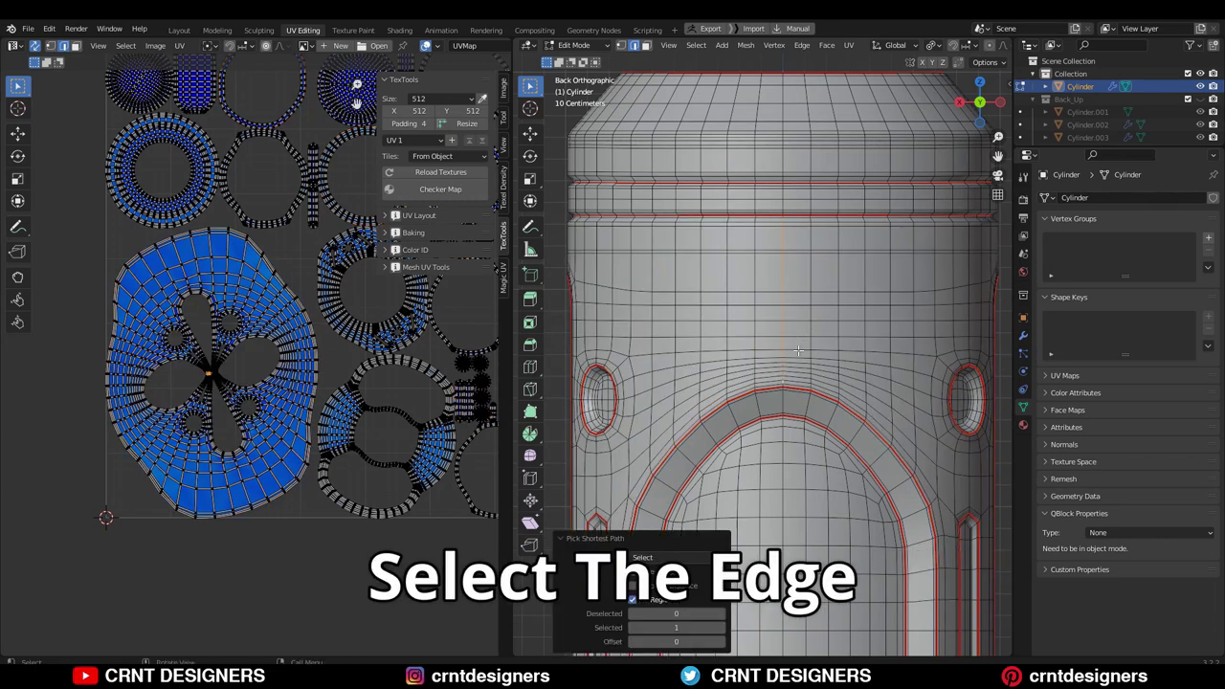
pyautogui.moveTo(798, 350); pyautogui.dragTo(800, 392, button='middle')
pyautogui.scroll(4, 800, 383)
pyautogui.keyDown('shift'); pyautogui.moveTo(803, 287); pyautogui.dragTo(802, 388, button='middle'); pyautogui.keyUp('shift')
pyautogui.scroll(2, 812, 240)
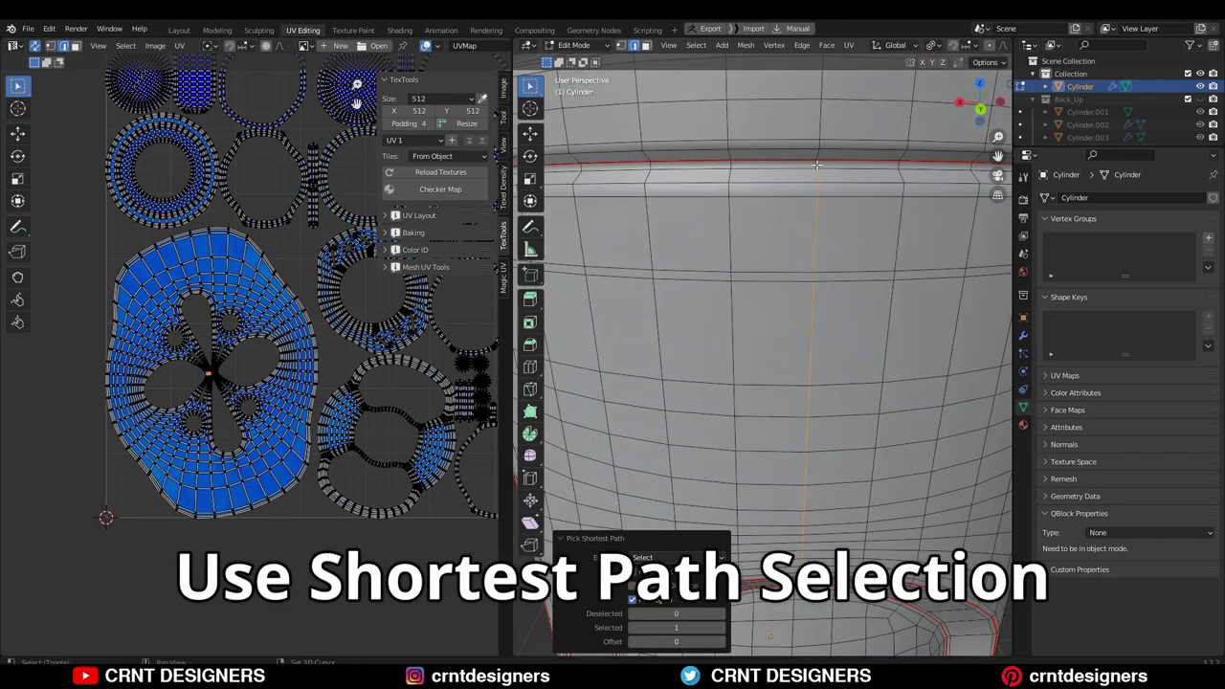
pyautogui.keyDown('shift'); pyautogui.moveTo(817, 165); pyautogui.dragTo(813, 240, button='middle'); pyautogui.keyUp('shift')
pyautogui.scroll(2, 814, 240)
pyautogui.click(813, 251)
pyautogui.scroll(-3, 811, 278)
pyautogui.keyDown('shift'); pyautogui.moveTo(808, 497); pyautogui.dragTo(799, 192, button='middle'); pyautogui.keyUp('shift')
pyautogui.keyDown('ctrl'); pyautogui.click(778, 449); pyautogui.keyUp('ctrl')
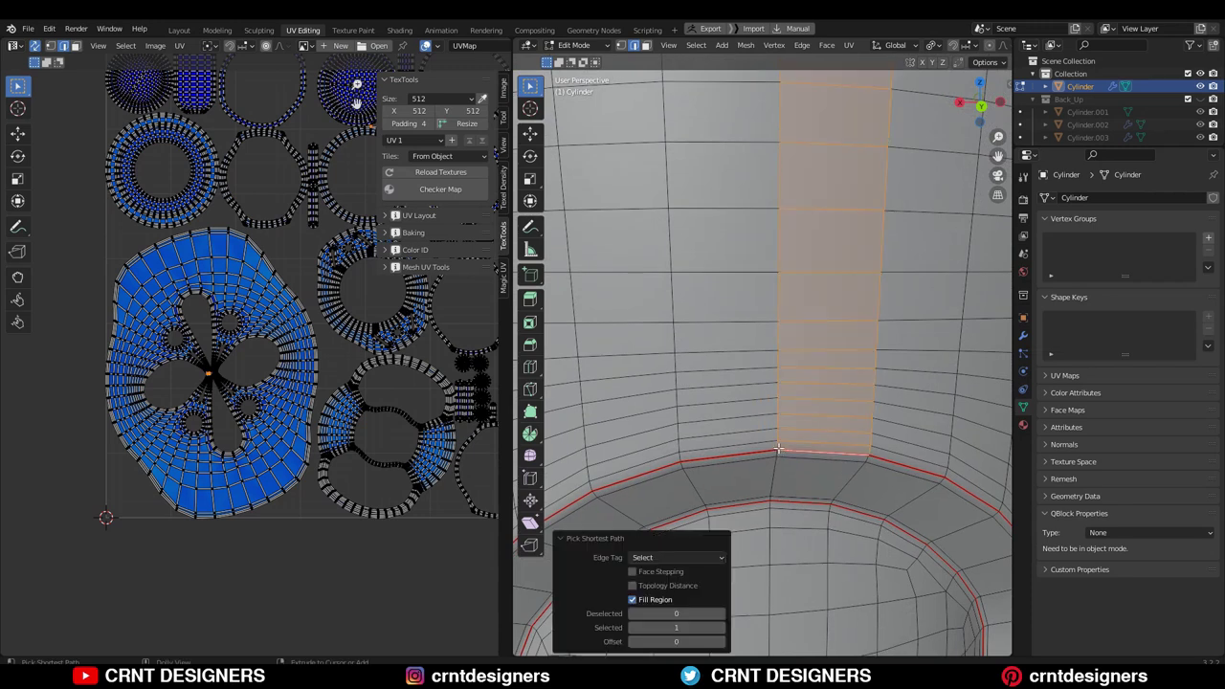
pyautogui.hotkey('ctrl', 'z')
pyautogui.keyDown('ctrl'); pyautogui.click(778, 444); pyautogui.keyUp('ctrl')
pyautogui.hotkey('ctrl', 'e')
pyautogui.click(813, 451)
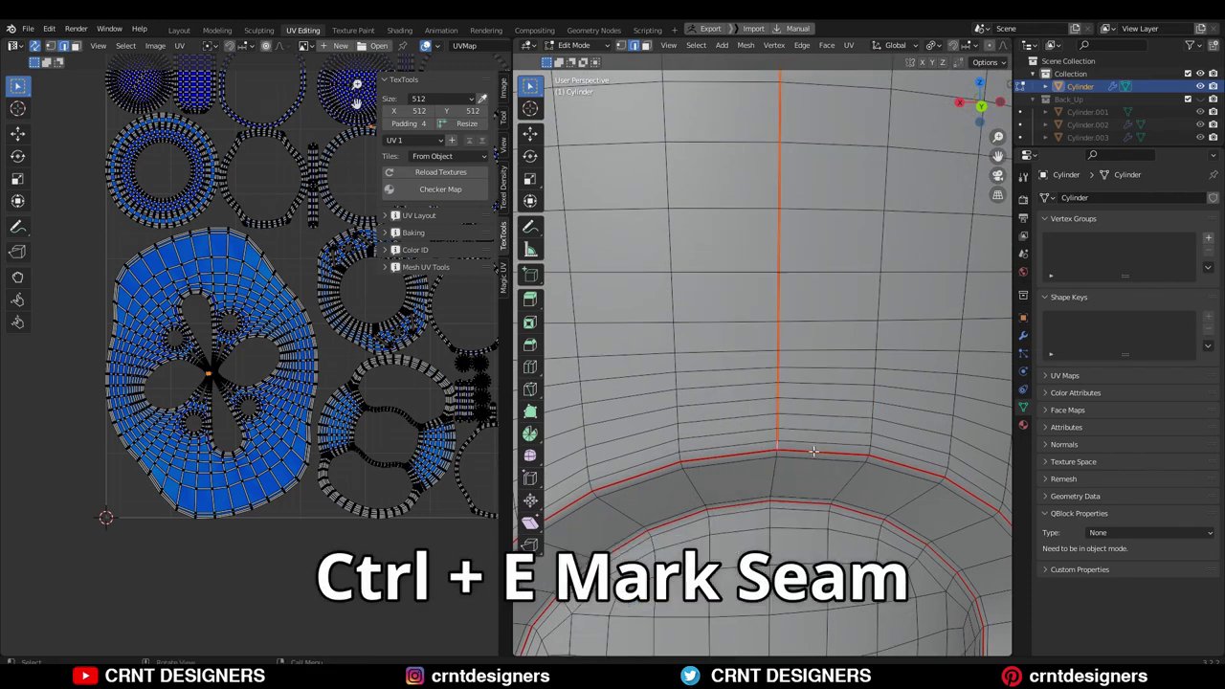
# Mark a seam along the central vertical edge path from below the oval recess to the body's lower boundary seam.
pyautogui.scroll(-7, 813, 452)
pyautogui.keyDown('shift'); pyautogui.moveTo(809, 475); pyautogui.dragTo(728, 185, button='middle'); pyautogui.keyUp('shift')
pyautogui.scroll(7, 746, 129)
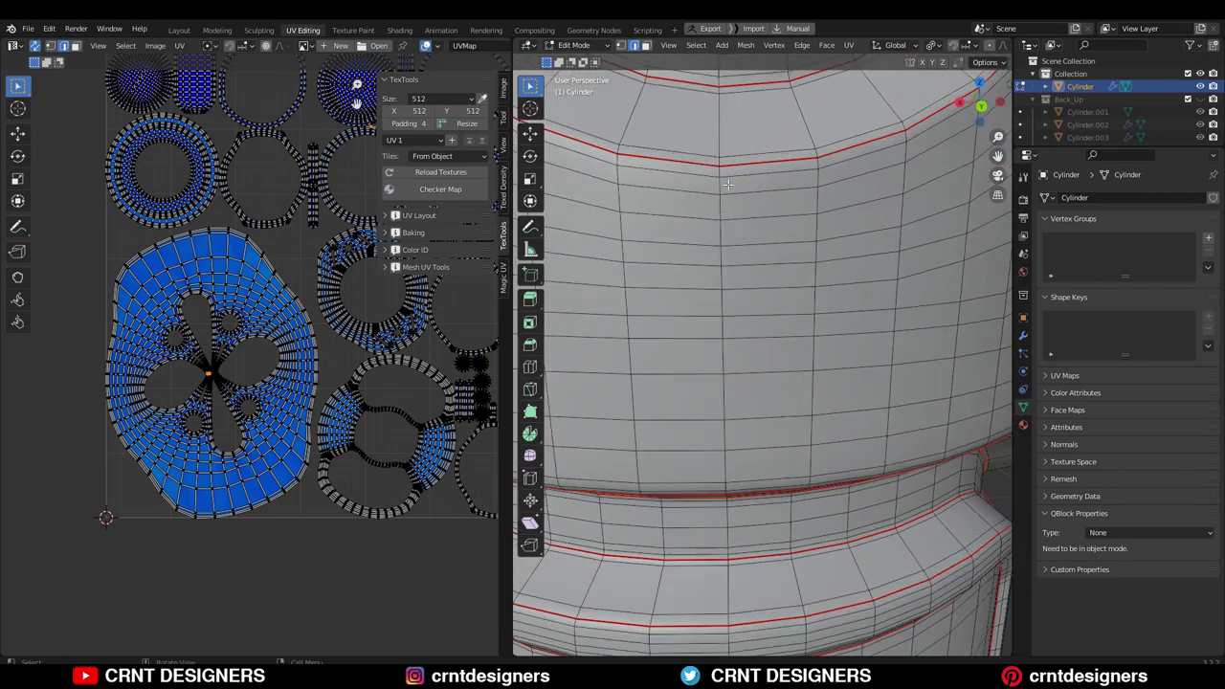
pyautogui.moveTo(735, 507); pyautogui.dragTo(863, 452, button='middle')
pyautogui.keyDown('ctrl'); pyautogui.click(729, 500); pyautogui.keyUp('ctrl')
pyautogui.hotkey('ctrl', 'e')
pyautogui.click(782, 482)
pyautogui.scroll(-9, 781, 481)
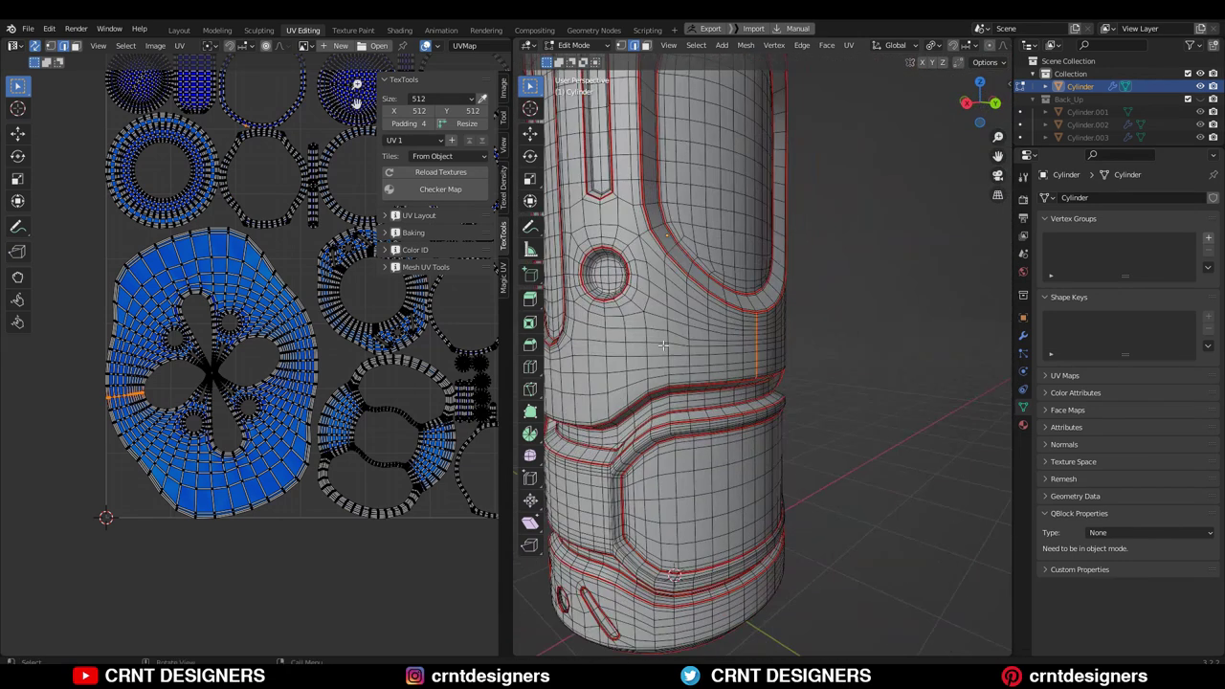
# Select the whole mesh, symmetrize it to copy the new seams across, and unwrap it again.
pyautogui.scroll(4, 798, 329)
pyautogui.moveTo(664, 346); pyautogui.dragTo(784, 239, button='middle')
pyautogui.scroll(-7, 798, 328)
pyautogui.press('a')
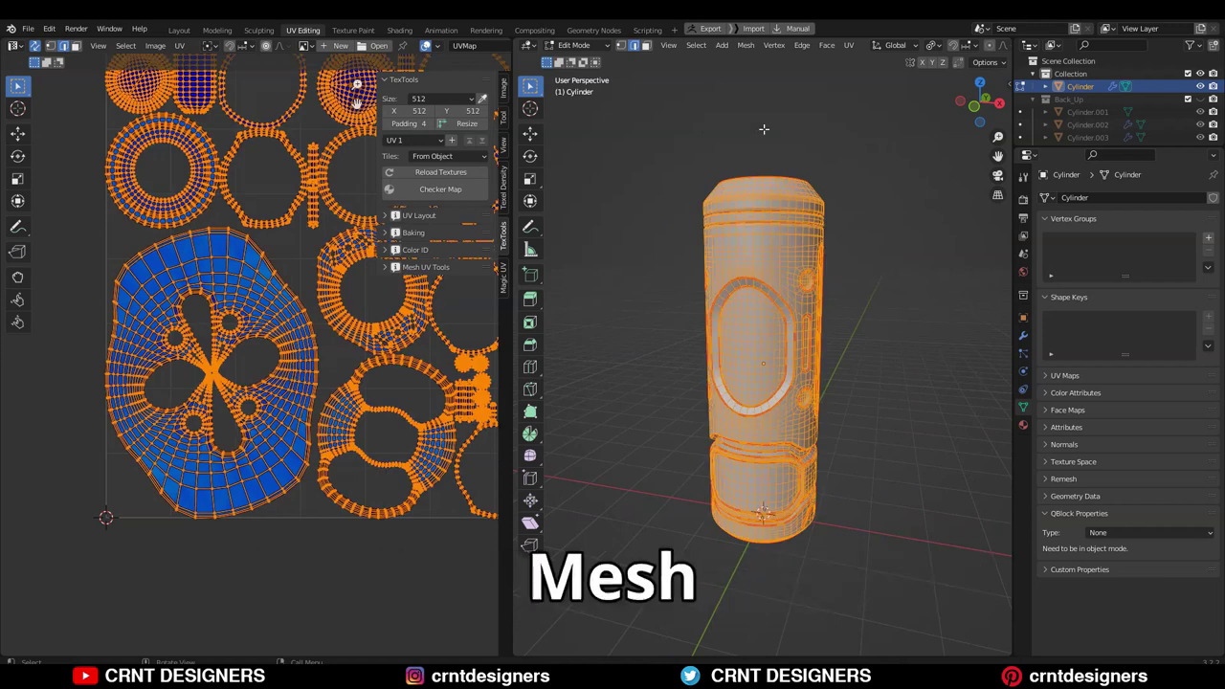
pyautogui.click(745, 45)
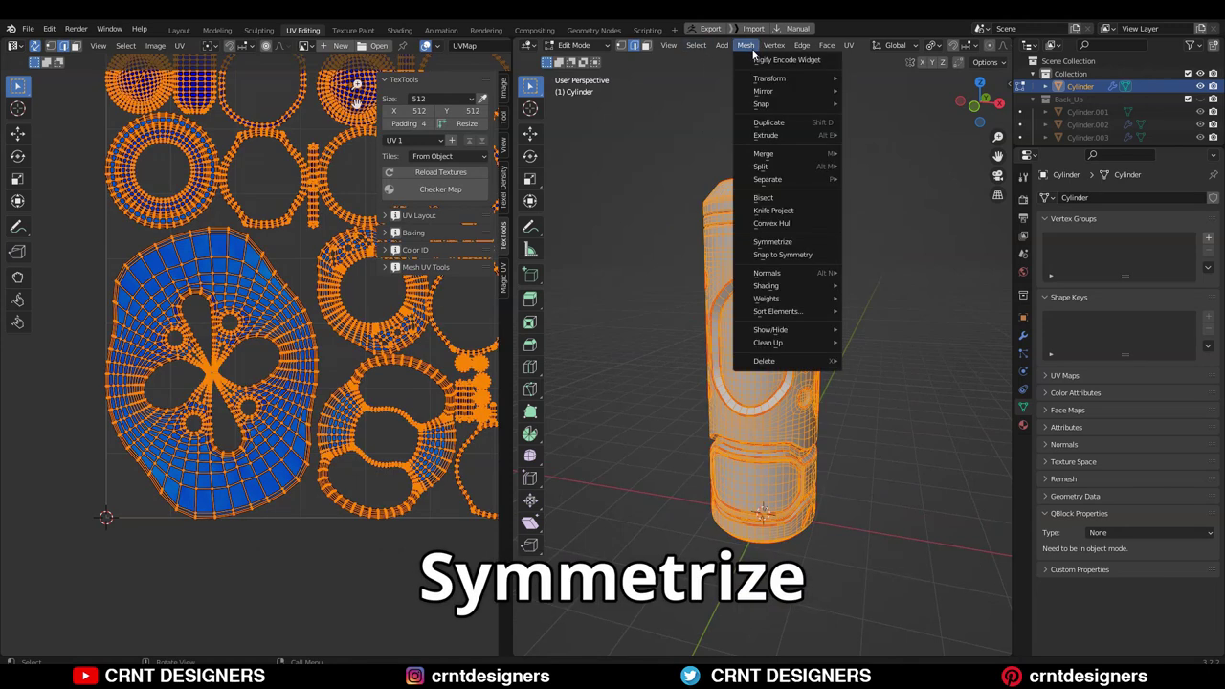
pyautogui.click(777, 241)
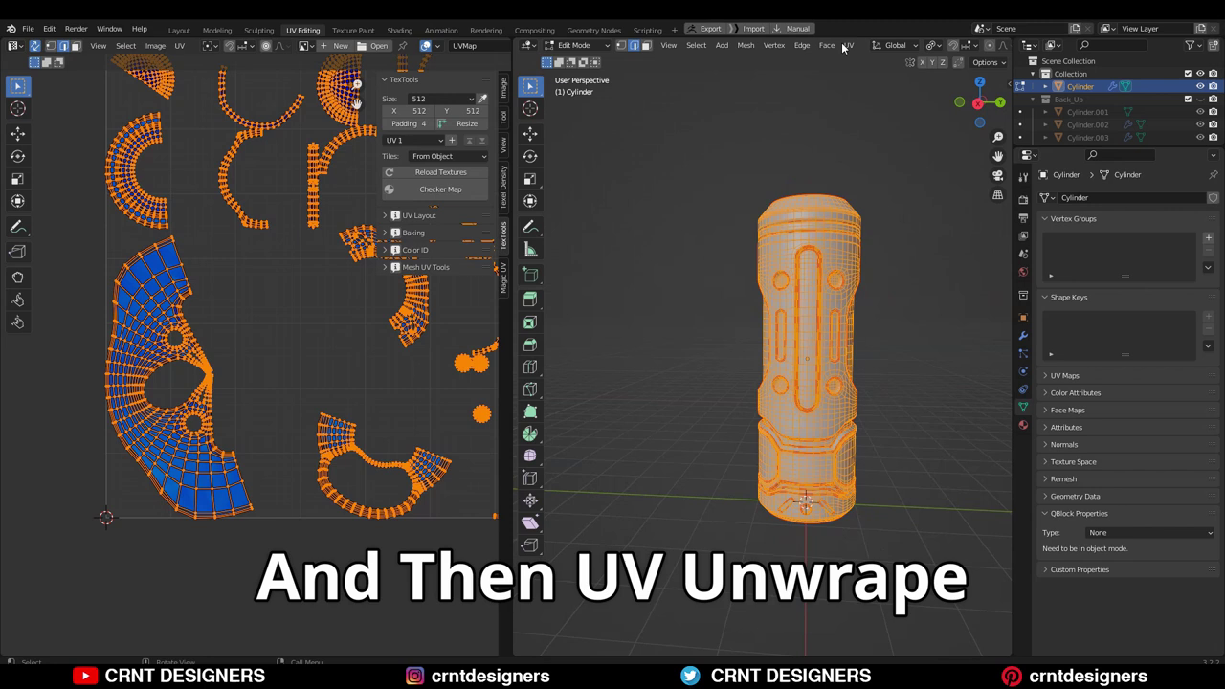
pyautogui.click(847, 45)
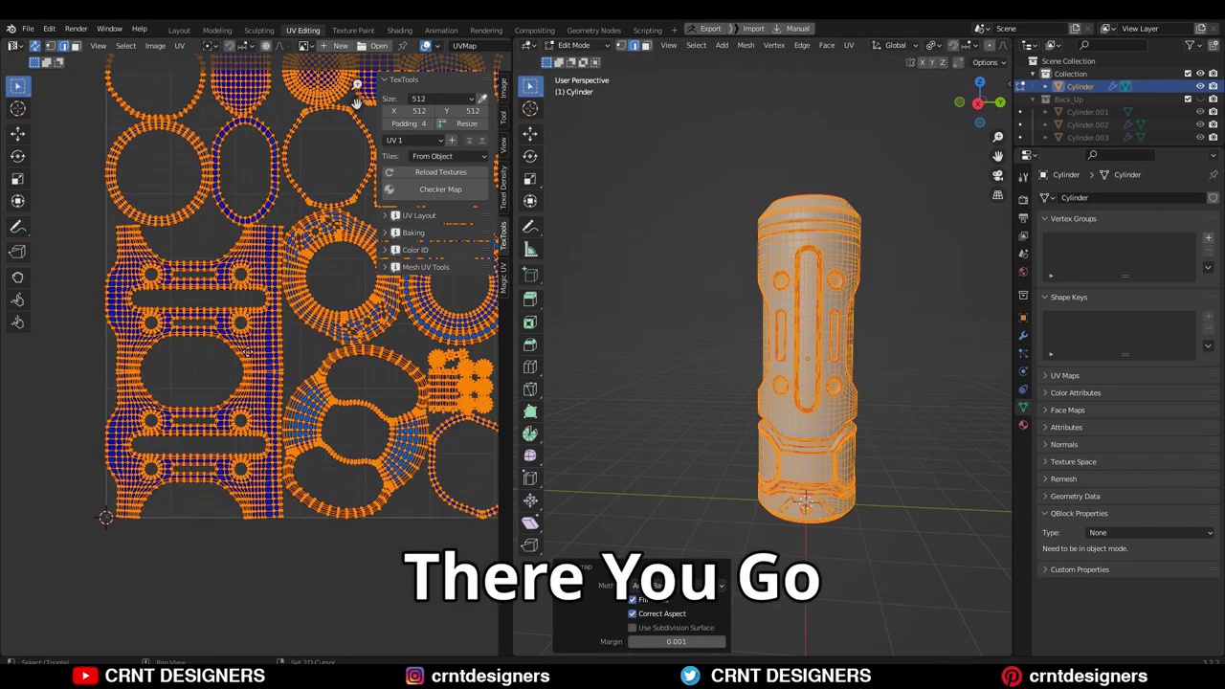
# Select each half of the rectangular body island and examine its stretching against the matching side of the model.
pyautogui.moveTo(297, 347); pyautogui.dragTo(299, 399, button='middle')
pyautogui.click(280, 379)
pyautogui.scroll(1, 284, 402)
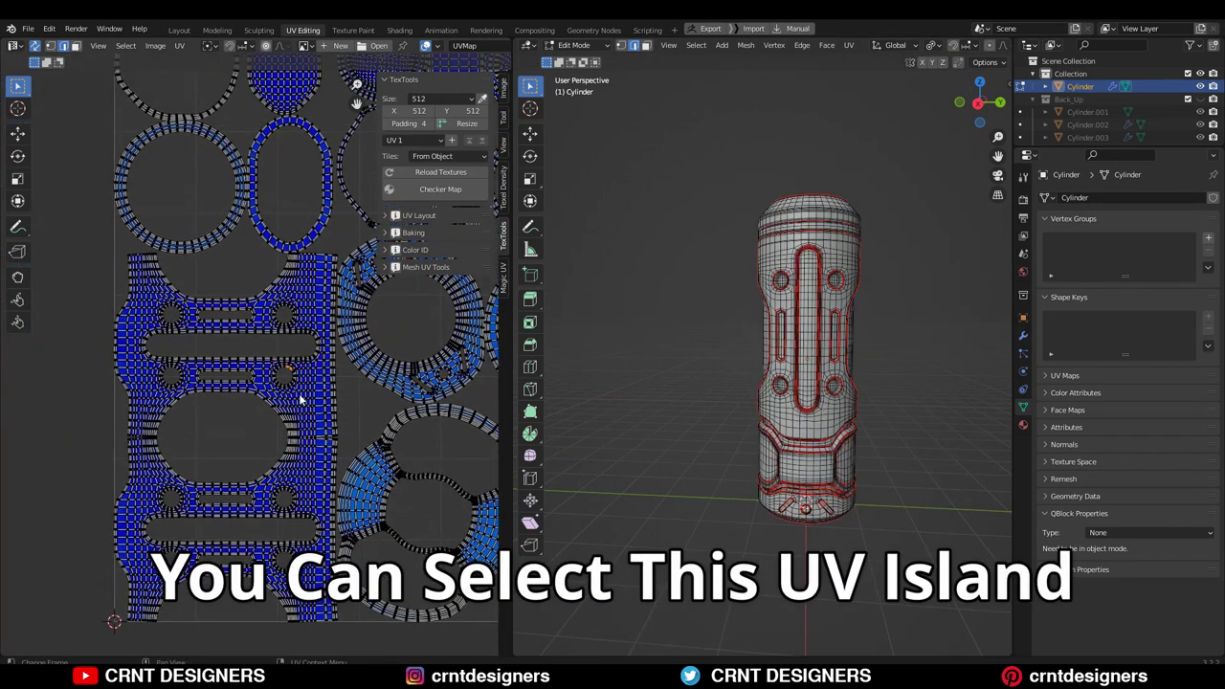
pyautogui.press('l')
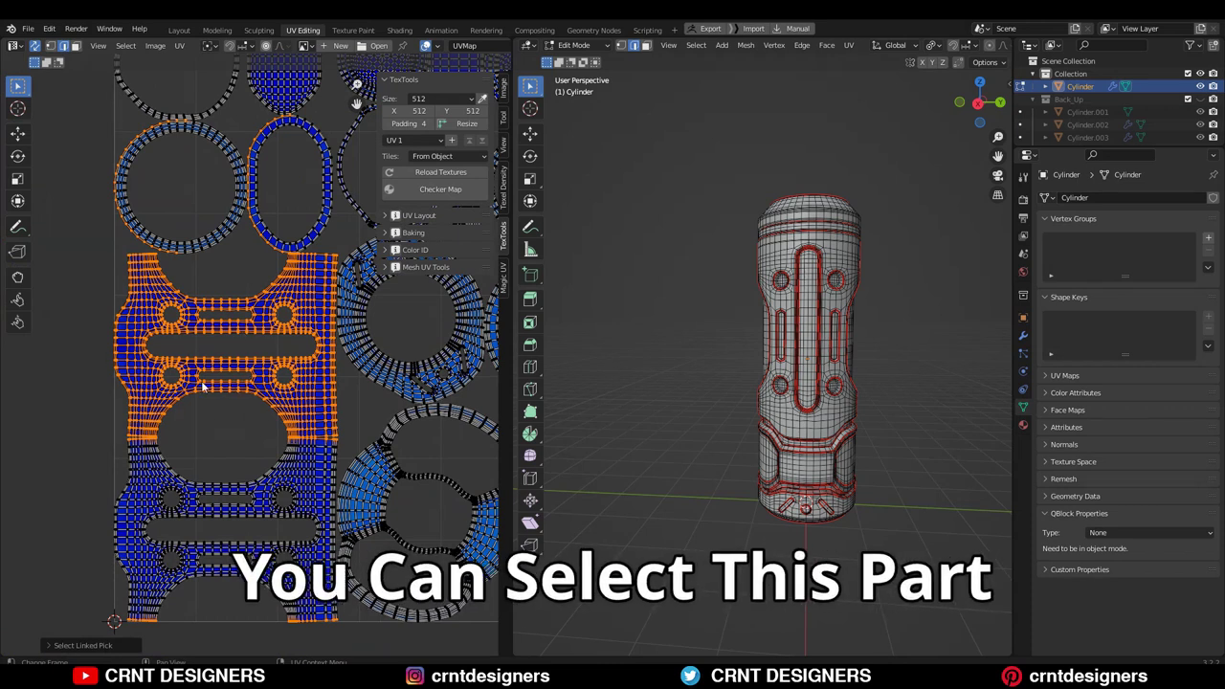
pyautogui.press('l')
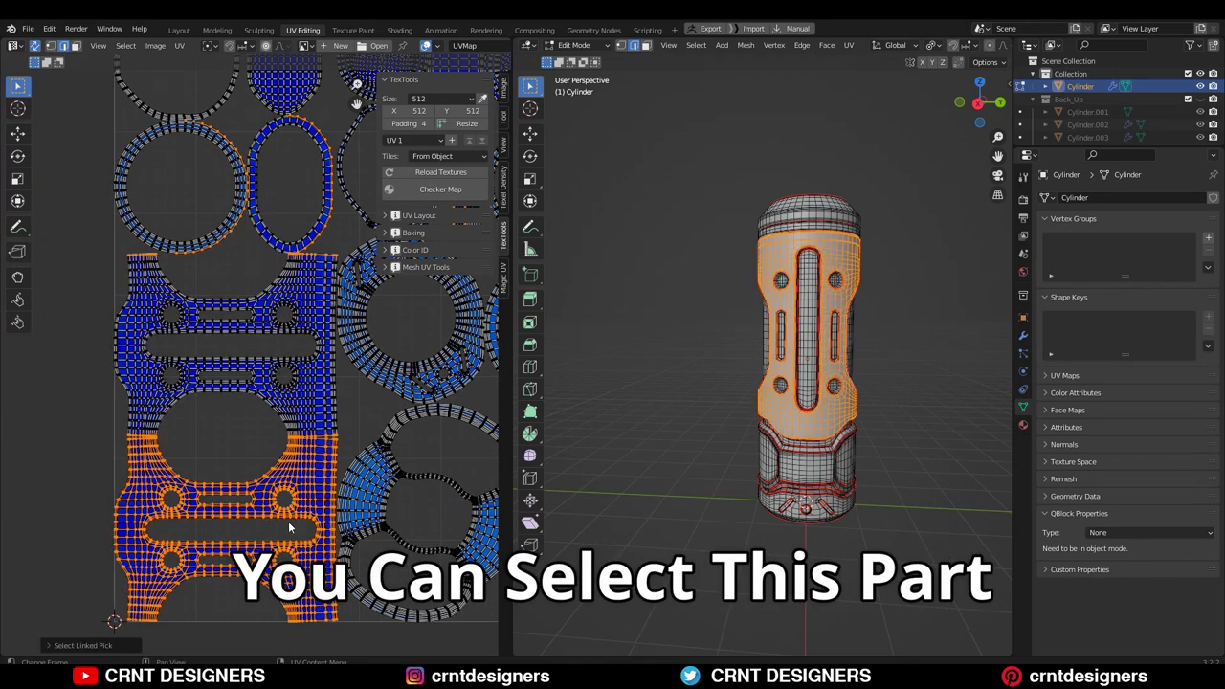
pyautogui.scroll(3, 296, 420)
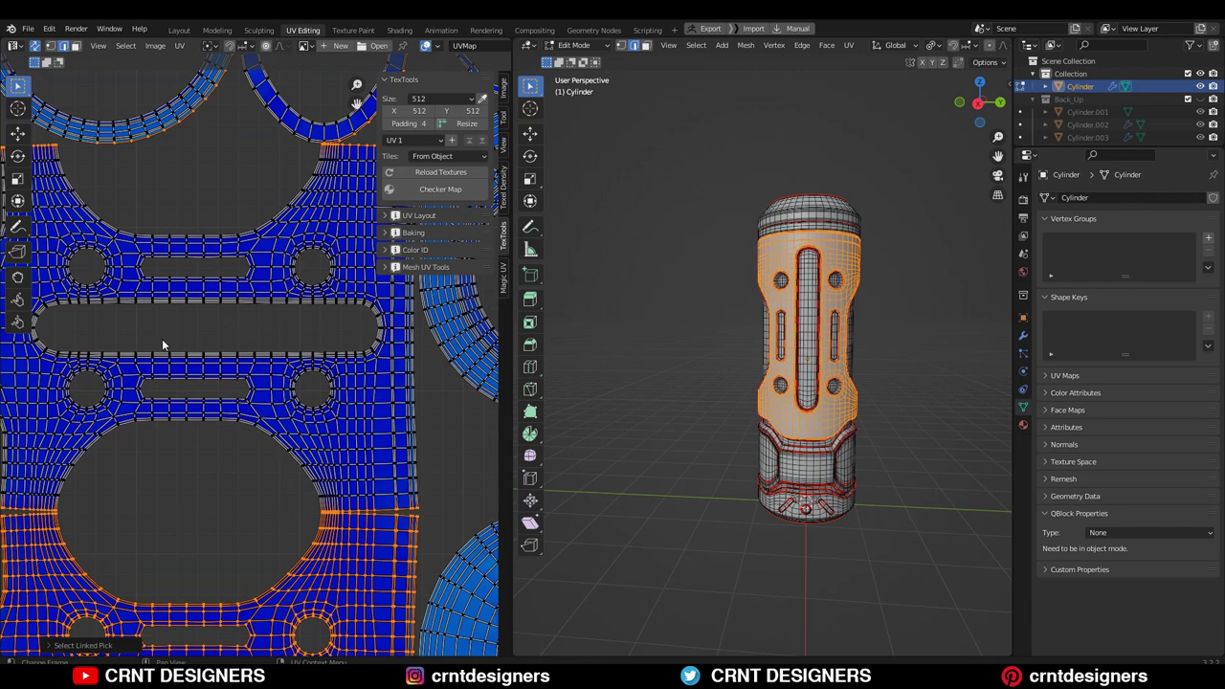
pyautogui.scroll(-3, 210, 325)
pyautogui.moveTo(312, 385); pyautogui.dragTo(93, 315, button='middle')
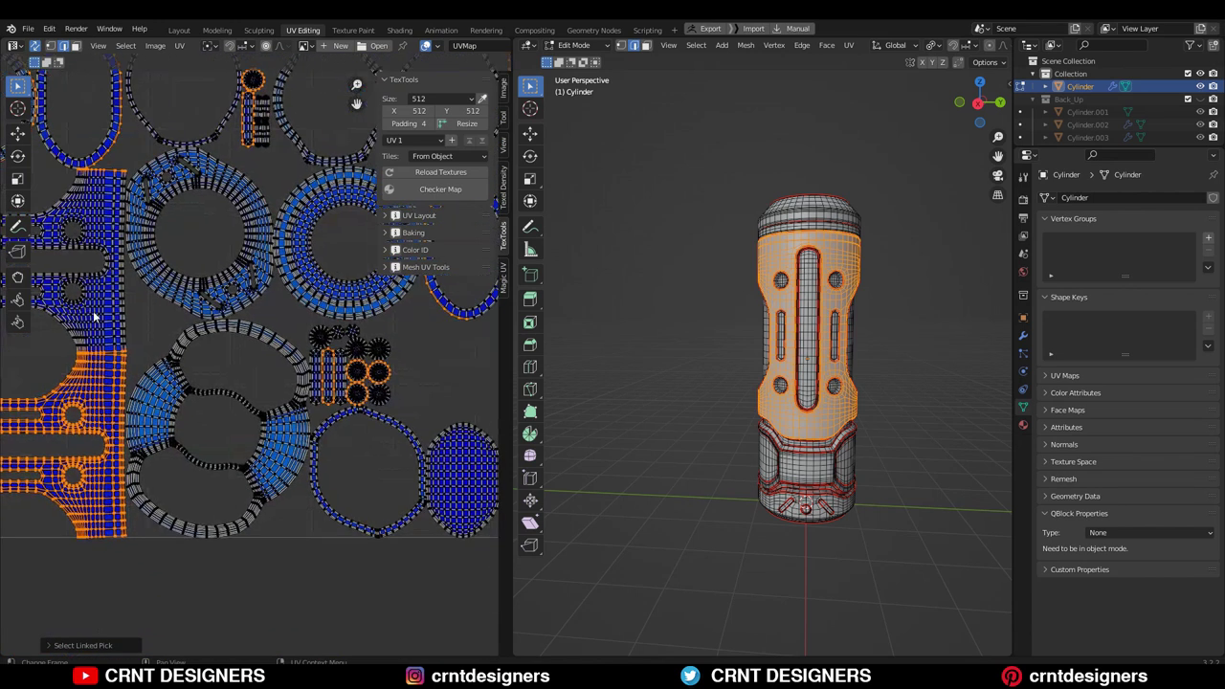
# Examine the round island with three large openings for stretching and select it to locate its faces on the lower cylinder.
pyautogui.scroll(3, 268, 400)
pyautogui.click(329, 460)
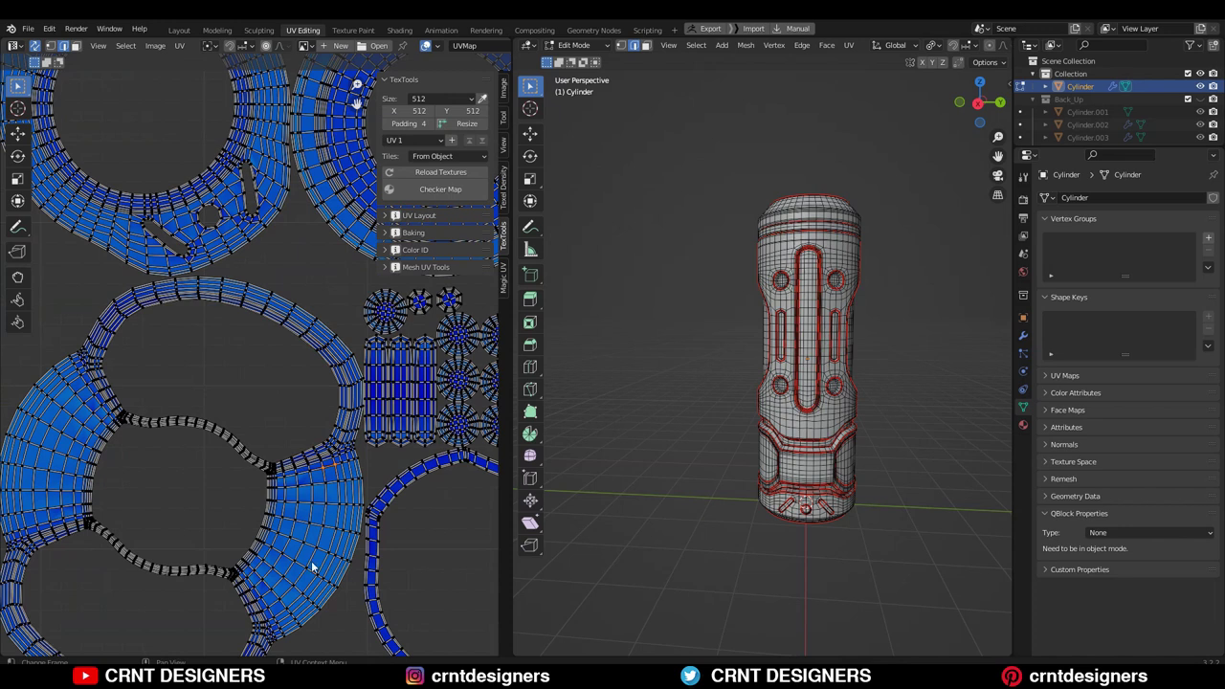
pyautogui.scroll(-3, 312, 566)
pyautogui.scroll(3, 380, 459)
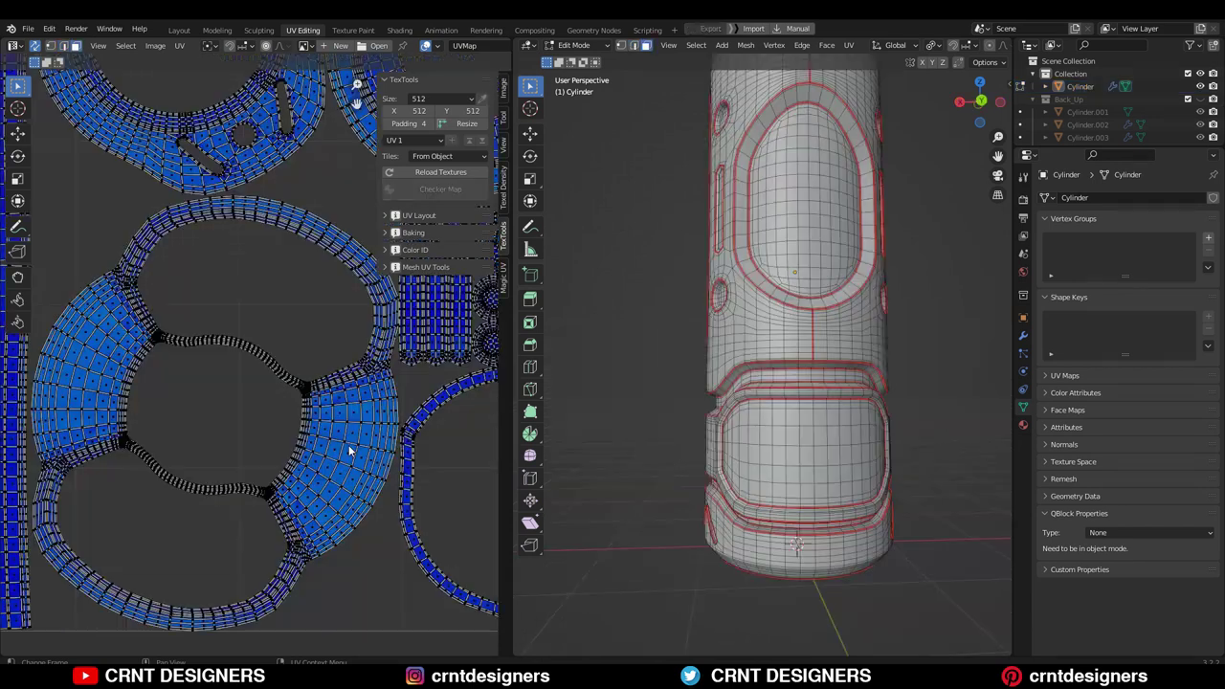
pyautogui.scroll(-3, 349, 444)
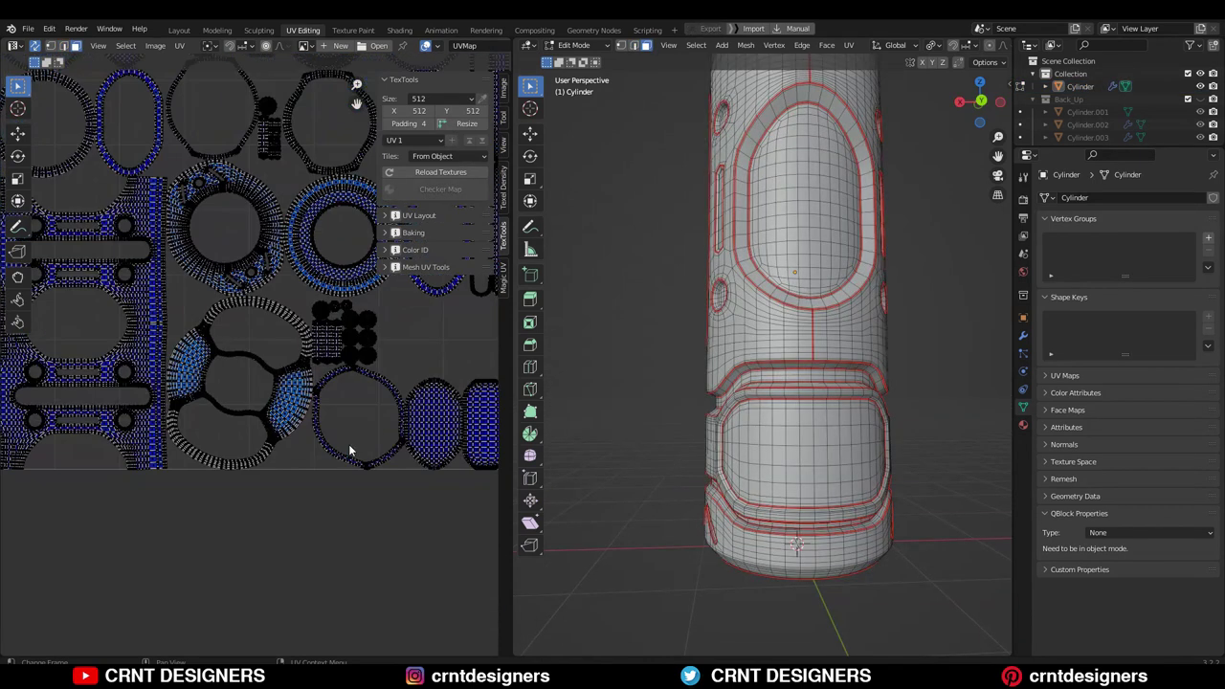
pyautogui.scroll(3, 291, 421)
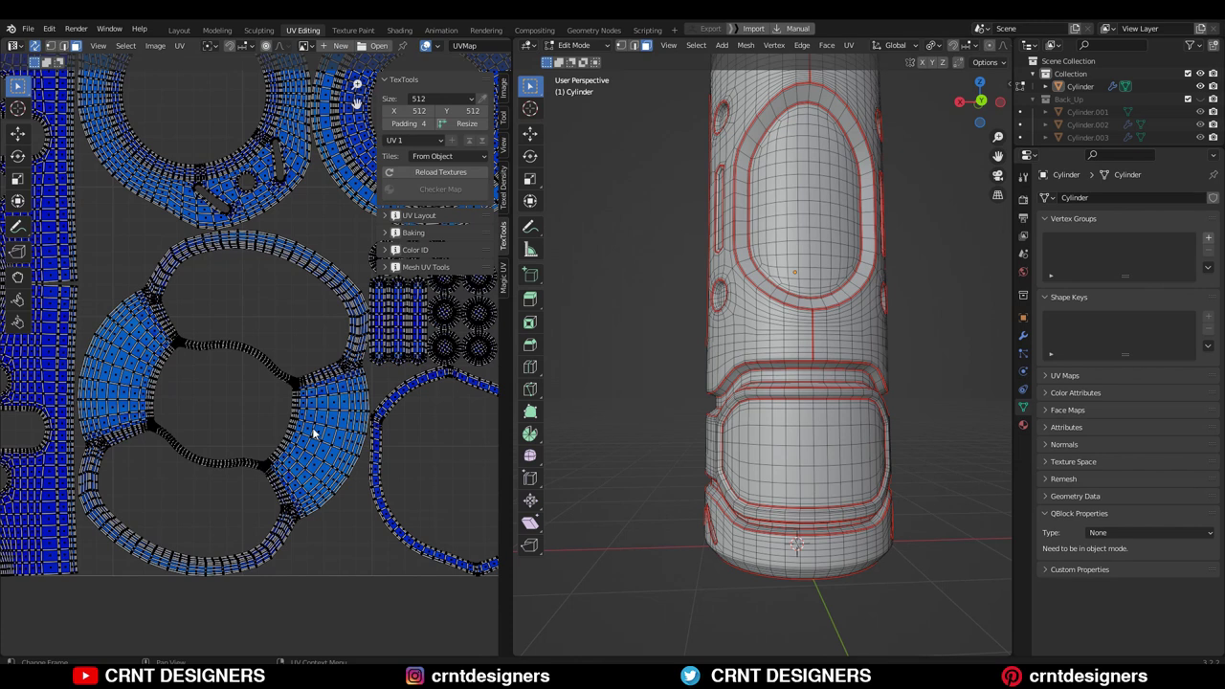
pyautogui.press('l')
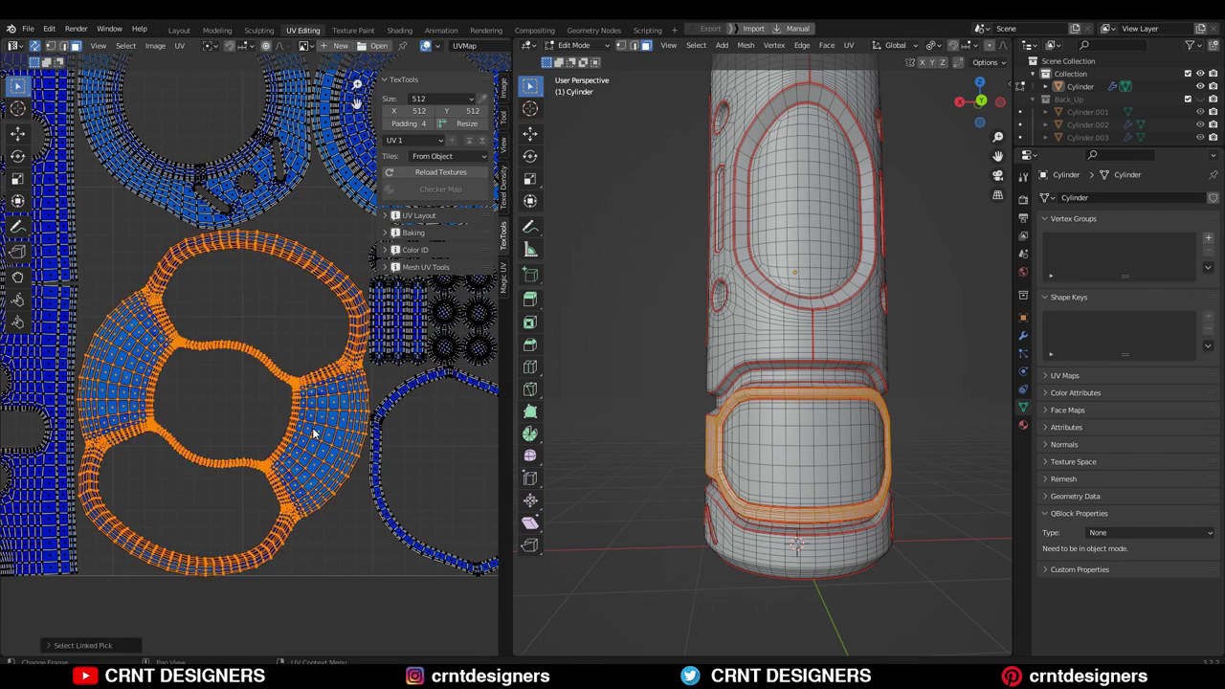
pyautogui.moveTo(909, 434); pyautogui.dragTo(753, 422, button='middle')
pyautogui.moveTo(752, 424); pyautogui.dragTo(850, 426, button='middle')
# Mark a seam along the central vertical edge path across the frame strip above the lower rounded panel.
pyautogui.scroll(2, 849, 426)
pyautogui.moveTo(613, 420); pyautogui.dragTo(651, 478, button='middle')
pyautogui.scroll(3, 813, 431)
pyautogui.press('2')
pyautogui.click(852, 291)
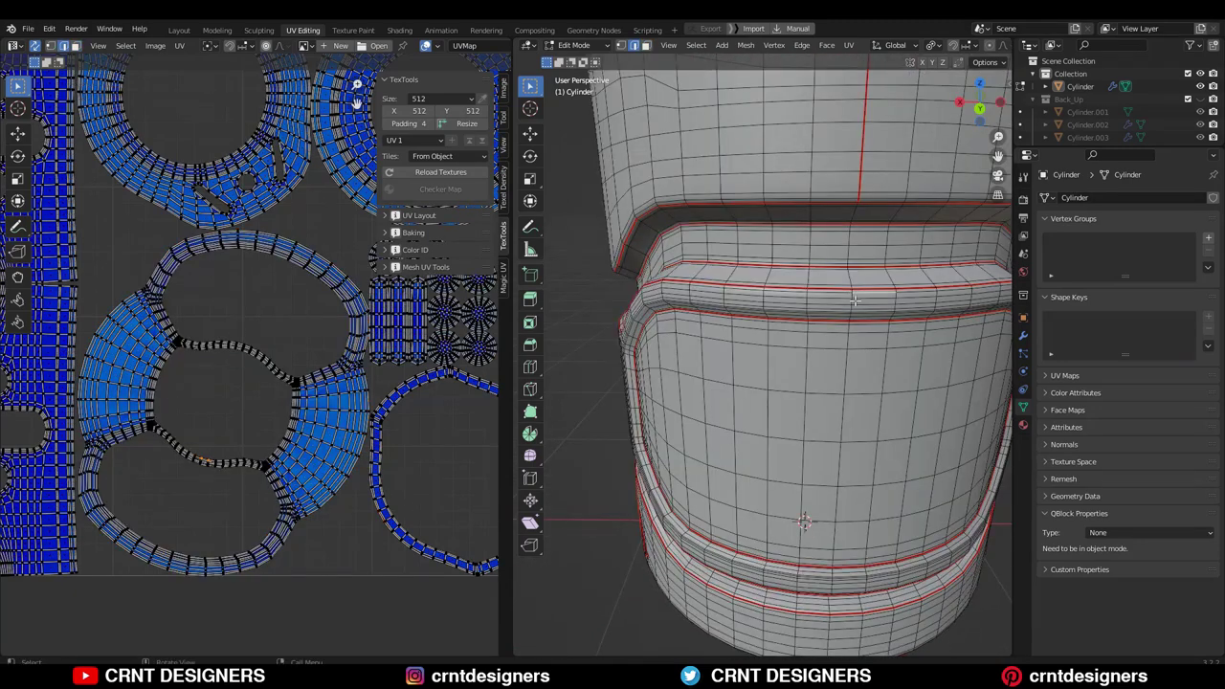
pyautogui.moveTo(825, 306); pyautogui.dragTo(821, 358, button='middle')
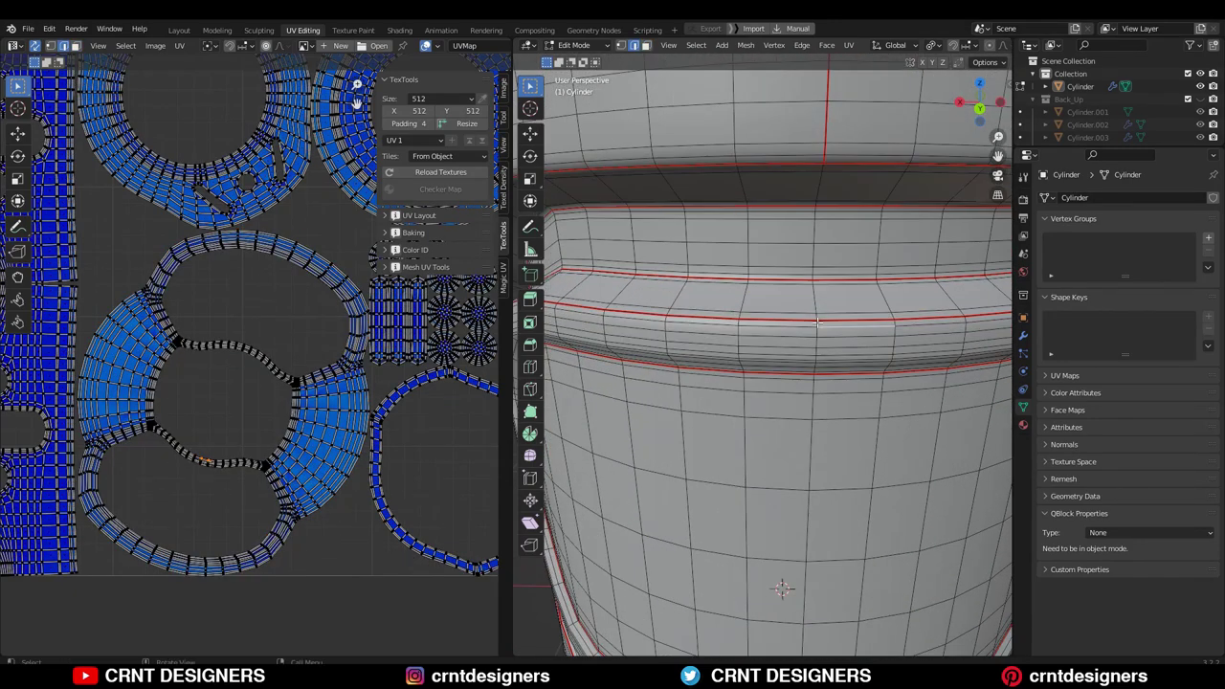
pyautogui.scroll(2, 821, 373)
pyautogui.keyDown('ctrl'); pyautogui.click(828, 383); pyautogui.keyUp('ctrl')
pyautogui.scroll(2, 831, 385)
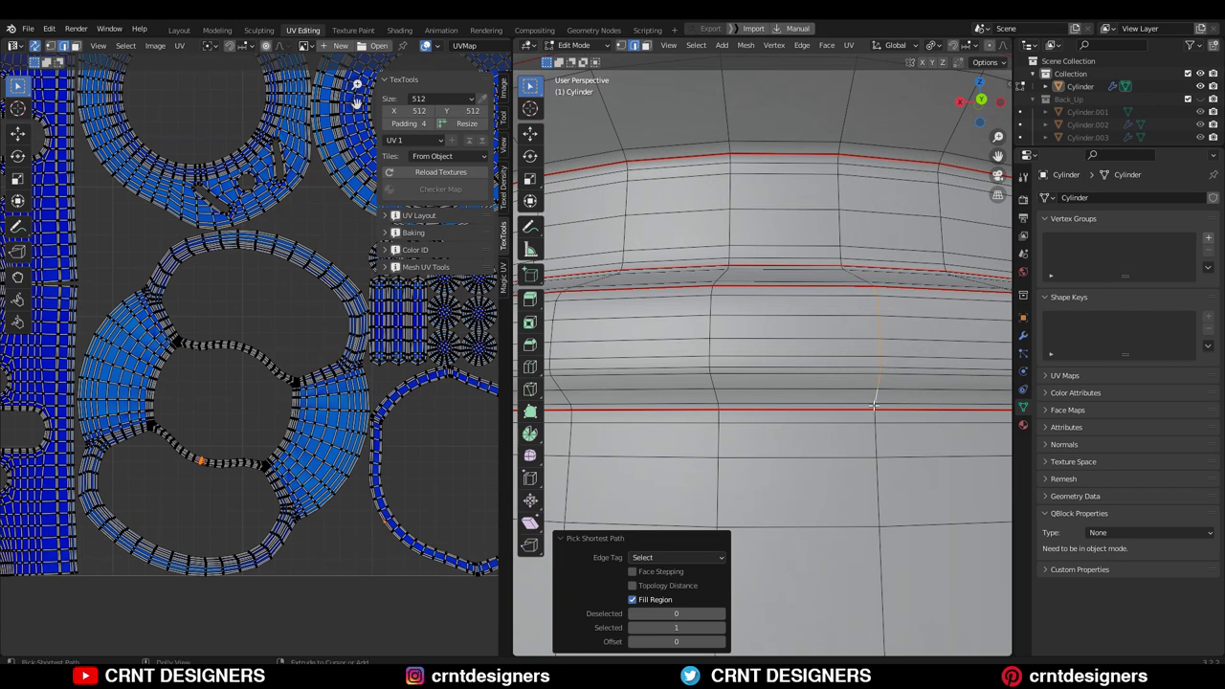
pyautogui.scroll(-3, 900, 368)
pyautogui.hotkey('ctrl', 'e')
pyautogui.click(900, 369)
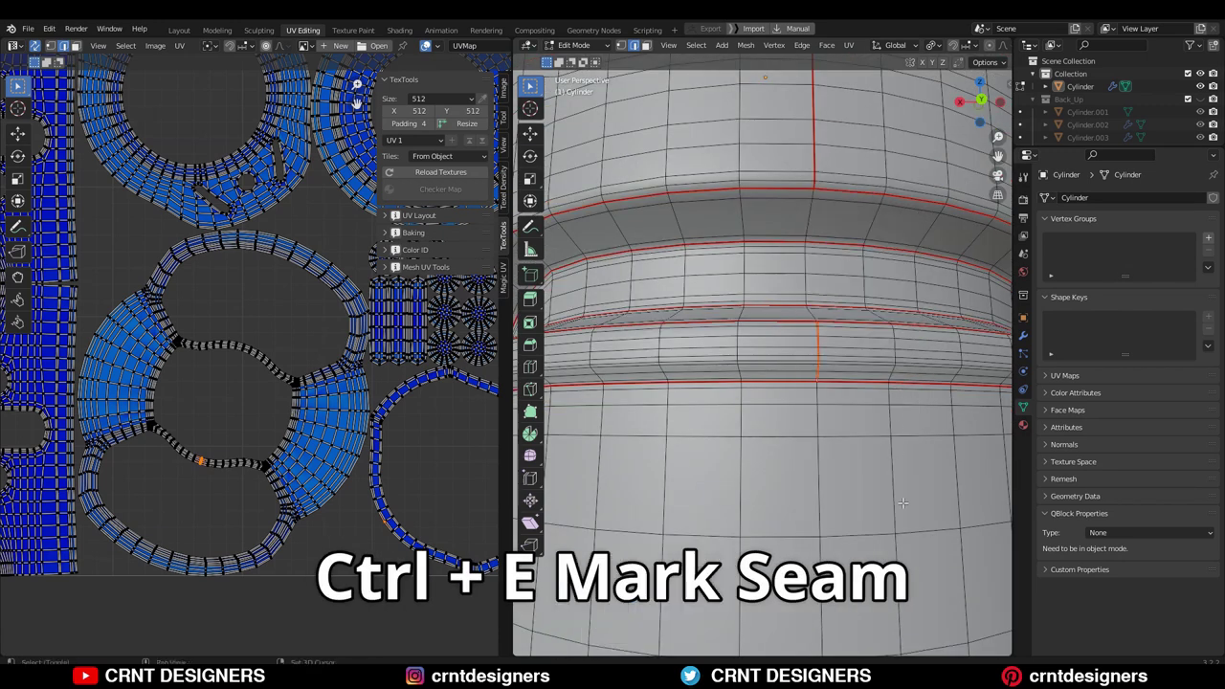
# Mark a seam along the central vertical edge path across the frame strip below the lower rounded panel.
pyautogui.moveTo(901, 369); pyautogui.dragTo(808, 243, button='middle')
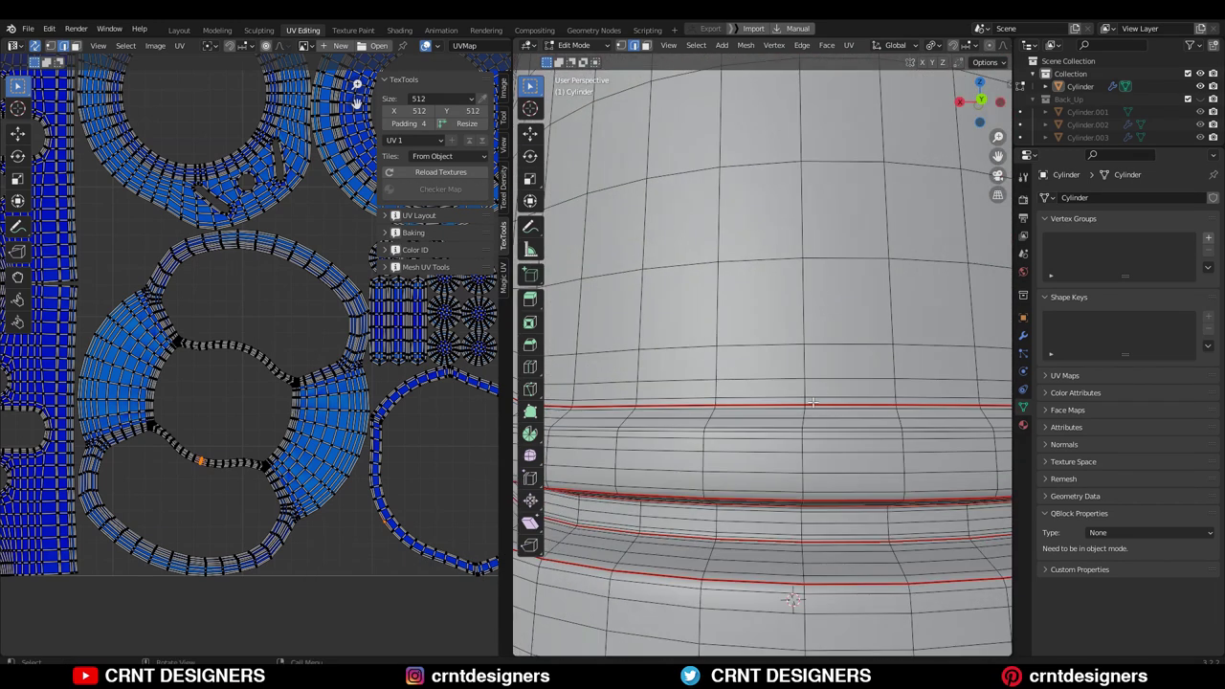
pyautogui.keyDown('ctrl'); pyautogui.click(802, 498); pyautogui.keyUp('ctrl')
pyautogui.moveTo(802, 498); pyautogui.dragTo(829, 481, button='middle')
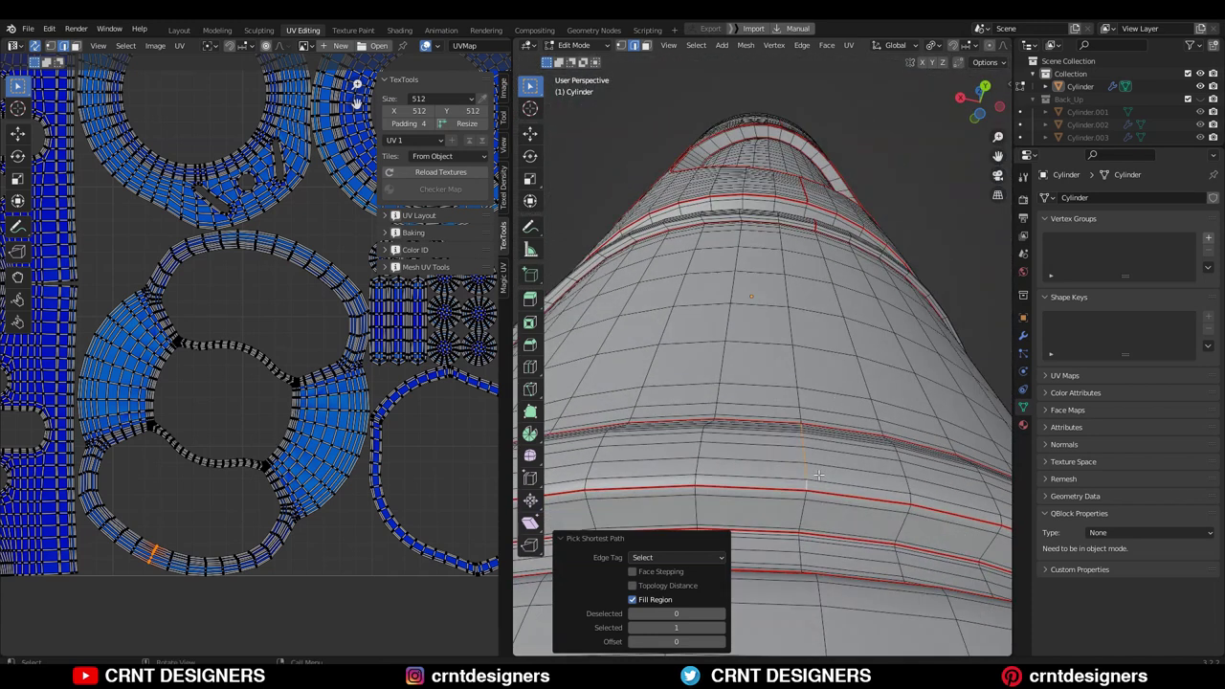
pyautogui.hotkey('ctrl', 'e')
pyautogui.click(829, 481)
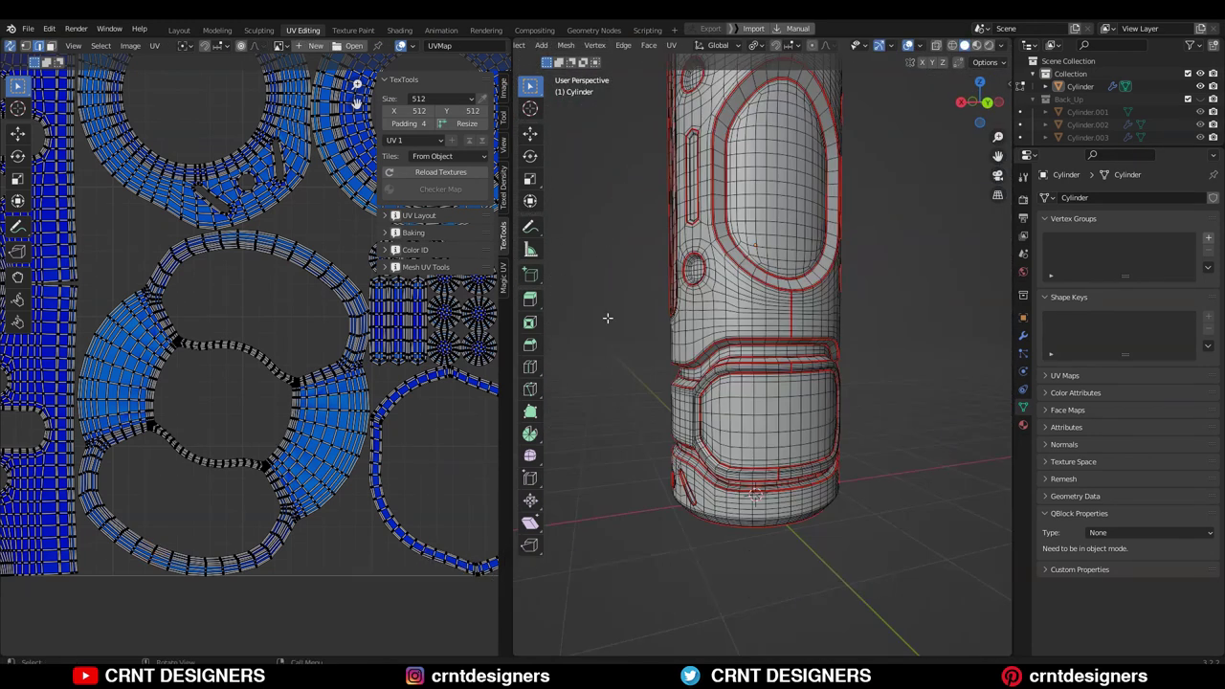
# Turn on Live Unwrap for the mesh's UVs.
pyautogui.click(986, 62)
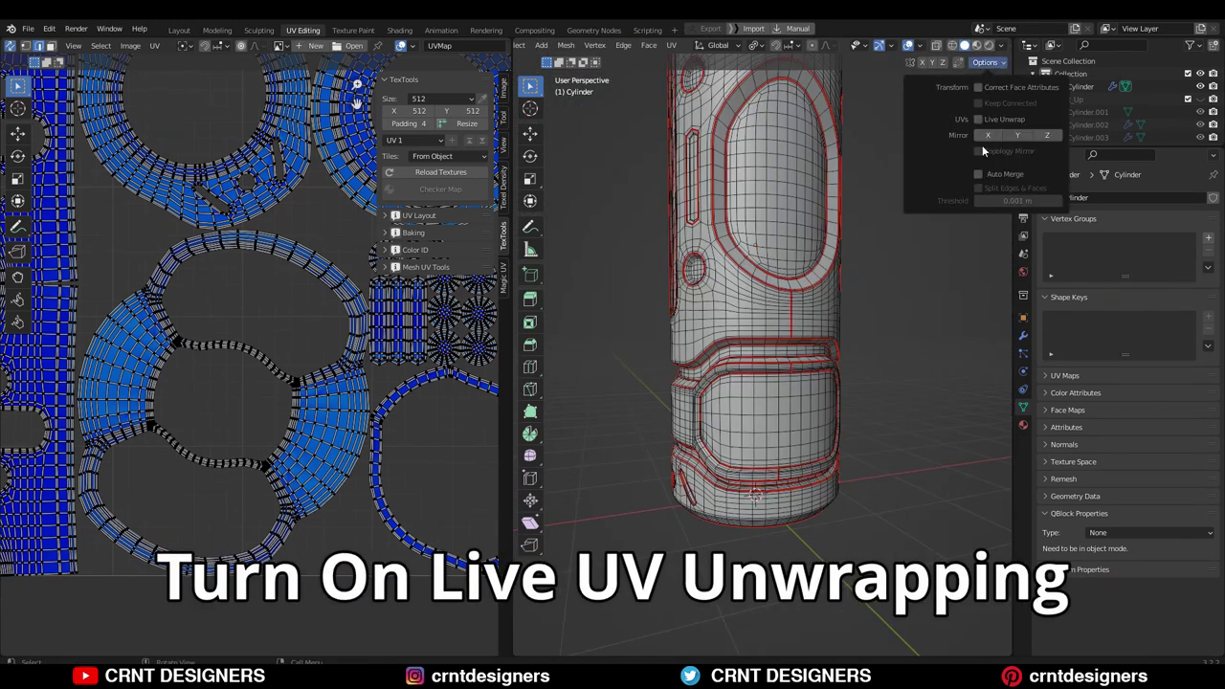
pyautogui.click(977, 120)
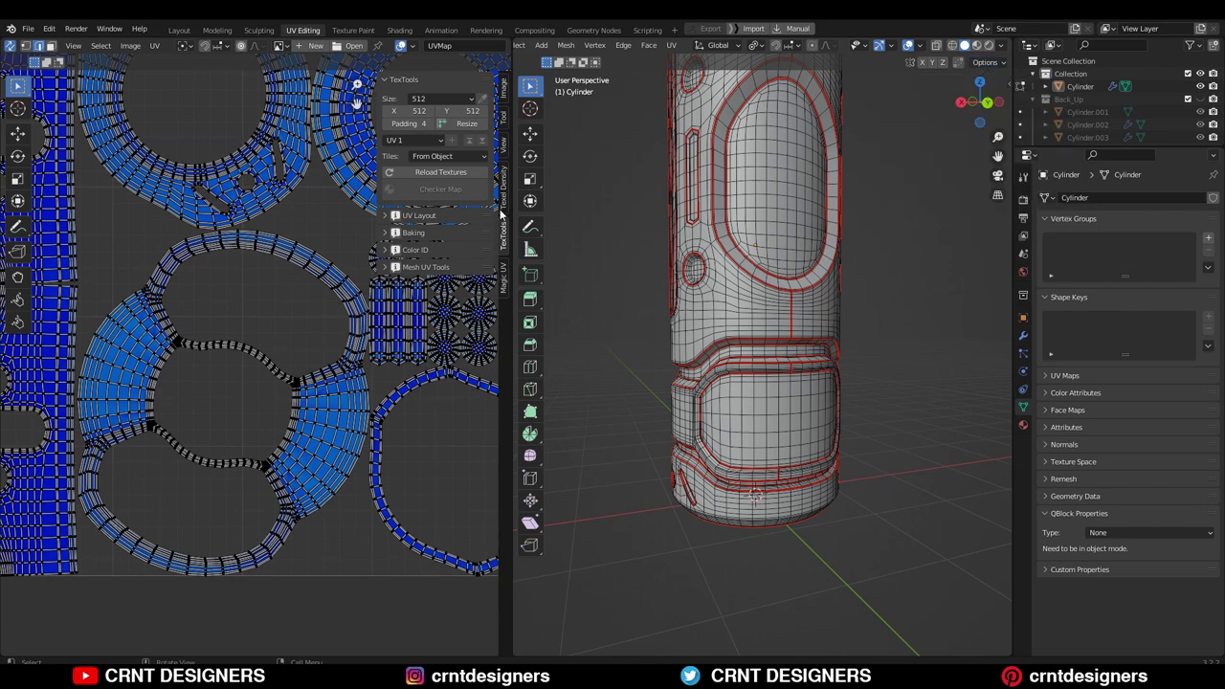
# Unwrap the whole mesh with its new seams and inspect the resulting islands.
pyautogui.press('a')
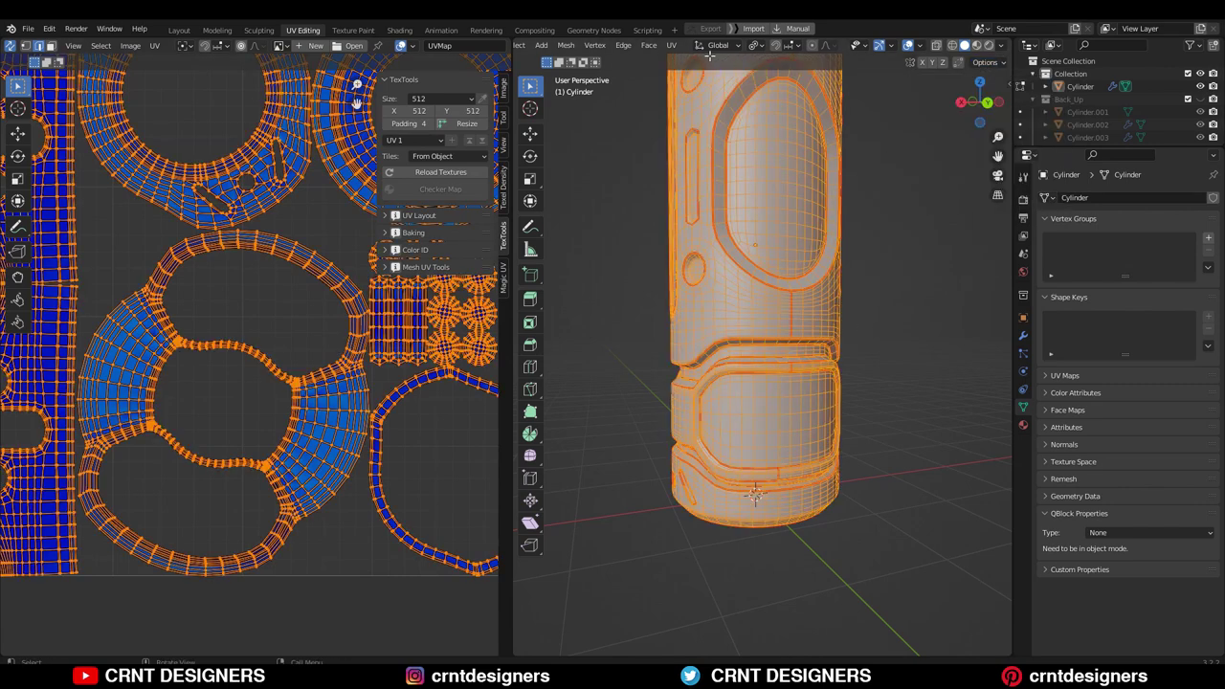
pyautogui.press('u')
pyautogui.click(704, 60)
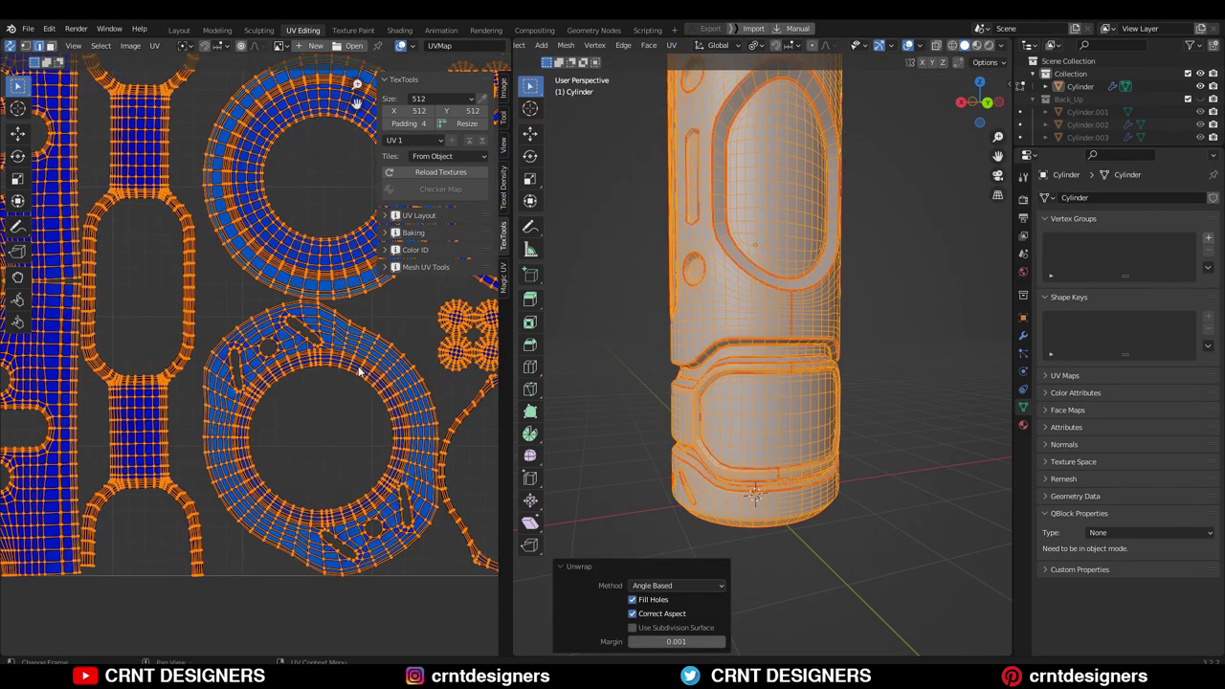
pyautogui.scroll(-4, 359, 373)
pyautogui.moveTo(268, 338); pyautogui.dragTo(342, 358, button='middle')
pyautogui.scroll(4, 341, 358)
pyautogui.moveTo(243, 309); pyautogui.dragTo(229, 354, button='middle')
pyautogui.scroll(3, 240, 396)
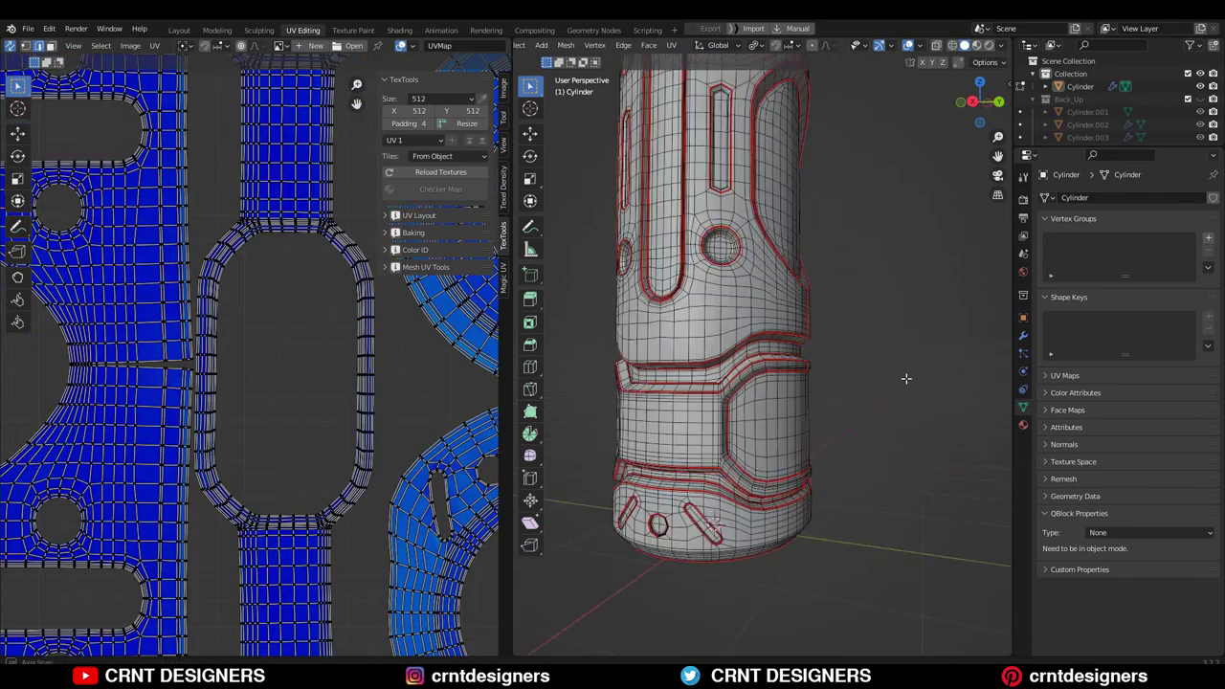
# Symmetrize the whole mesh and unwrap it again.
pyautogui.press('a')
pyautogui.click(565, 45)
pyautogui.click(622, 250)
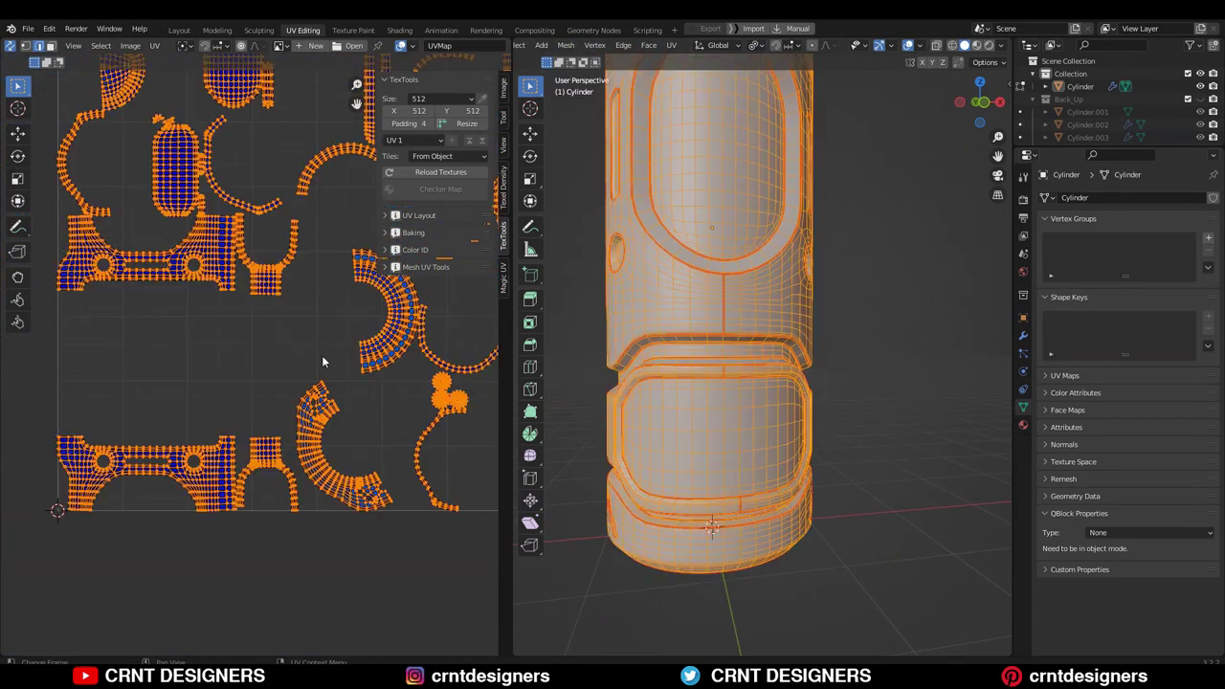
pyautogui.click(674, 48)
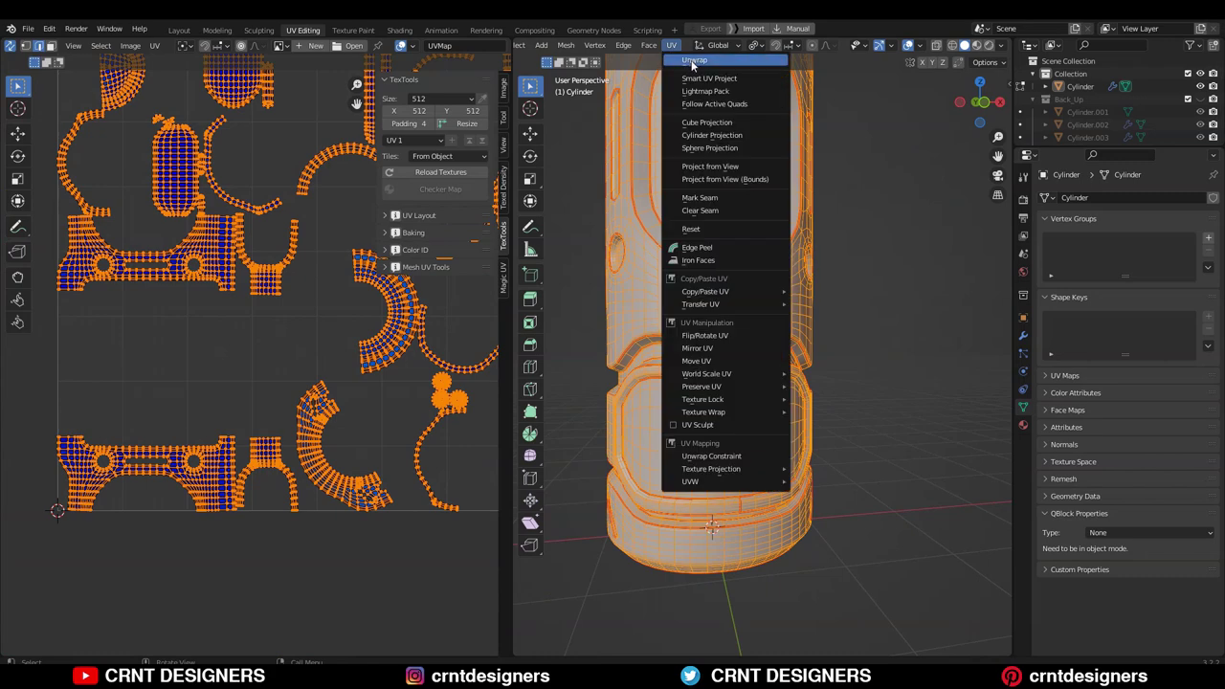
pyautogui.click(698, 65)
pyautogui.scroll(3, 237, 462)
pyautogui.scroll(2, 237, 462)
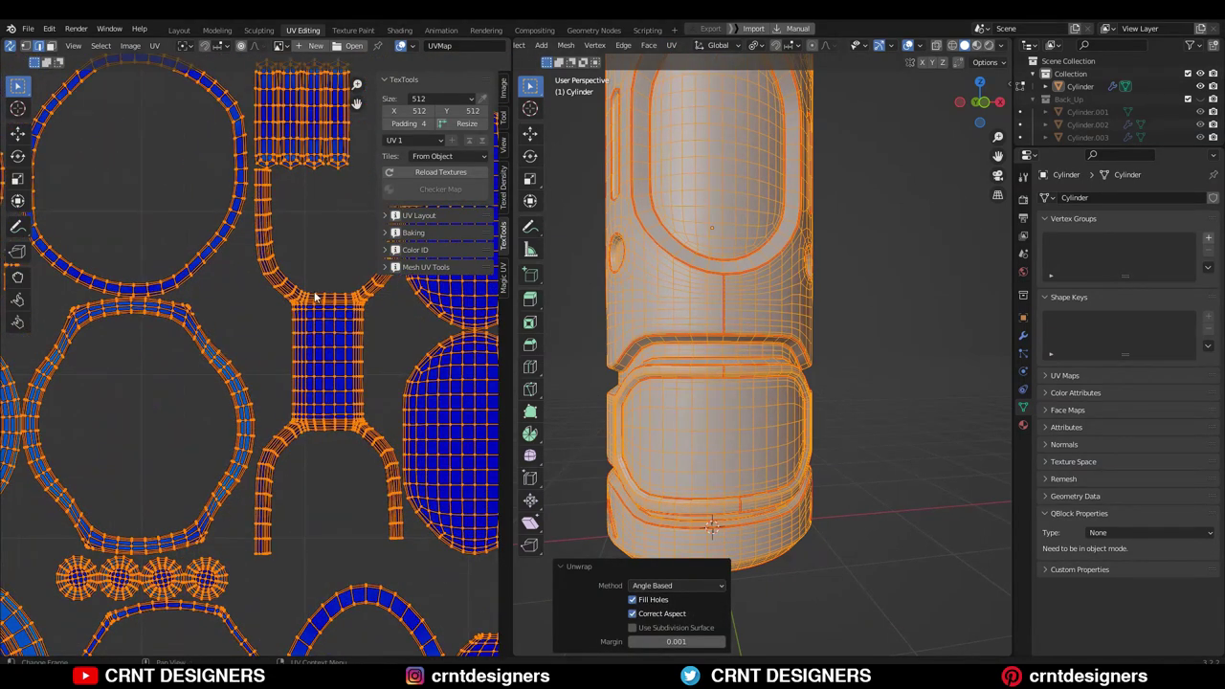
# Select the X-shaped frame island with seam-delimited linking to locate its faces around the lower cylinder.
pyautogui.hotkey('alt', 'a')
pyautogui.press('l')
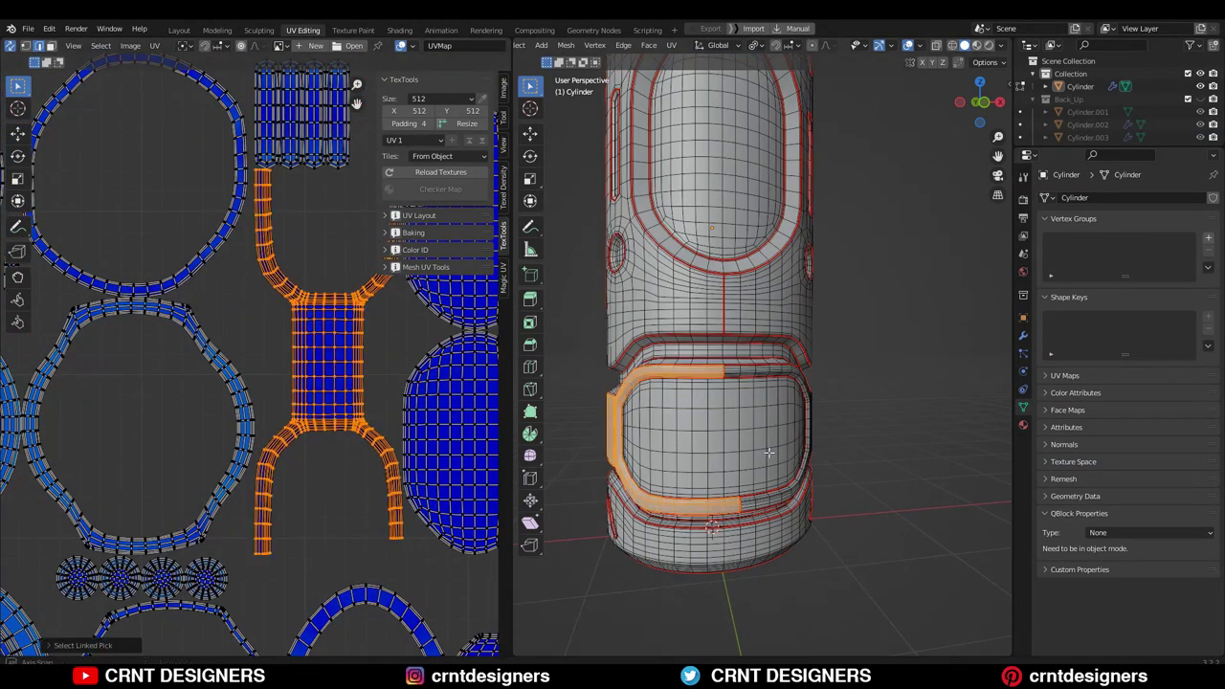
pyautogui.moveTo(769, 453); pyautogui.dragTo(589, 392, button='middle')
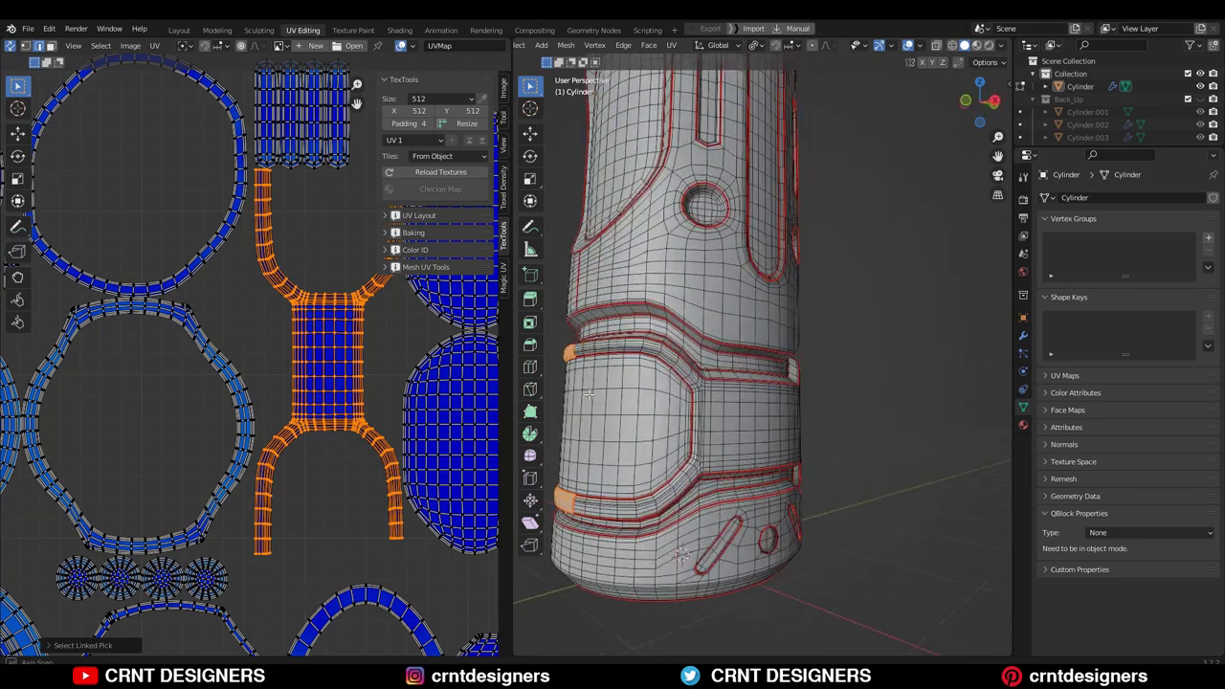
pyautogui.press('l')
pyautogui.click(676, 615)
pyautogui.scroll(-2, 685, 403)
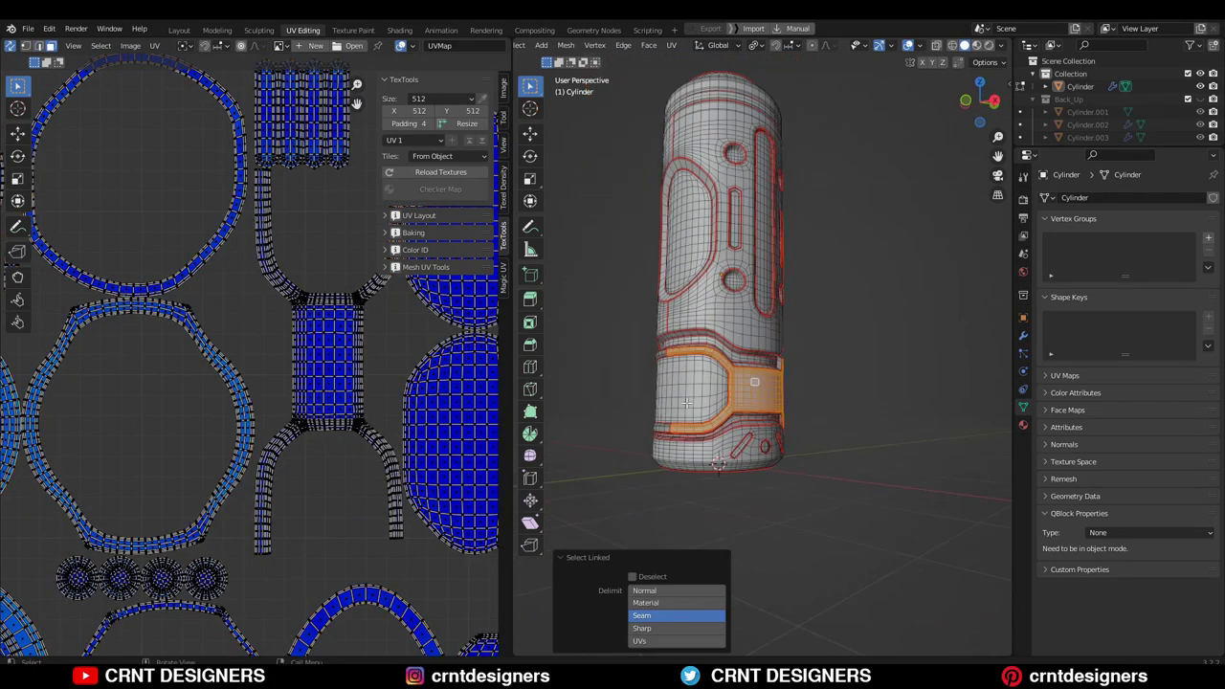
pyautogui.scroll(1, 686, 403)
pyautogui.moveTo(686, 403); pyautogui.dragTo(853, 412, button='middle')
pyautogui.press('l')
pyautogui.moveTo(679, 397); pyautogui.dragTo(516, 385, button='middle')
pyautogui.scroll(-3, 144, 259)
pyautogui.moveTo(144, 258); pyautogui.dragTo(287, 338, button='middle')
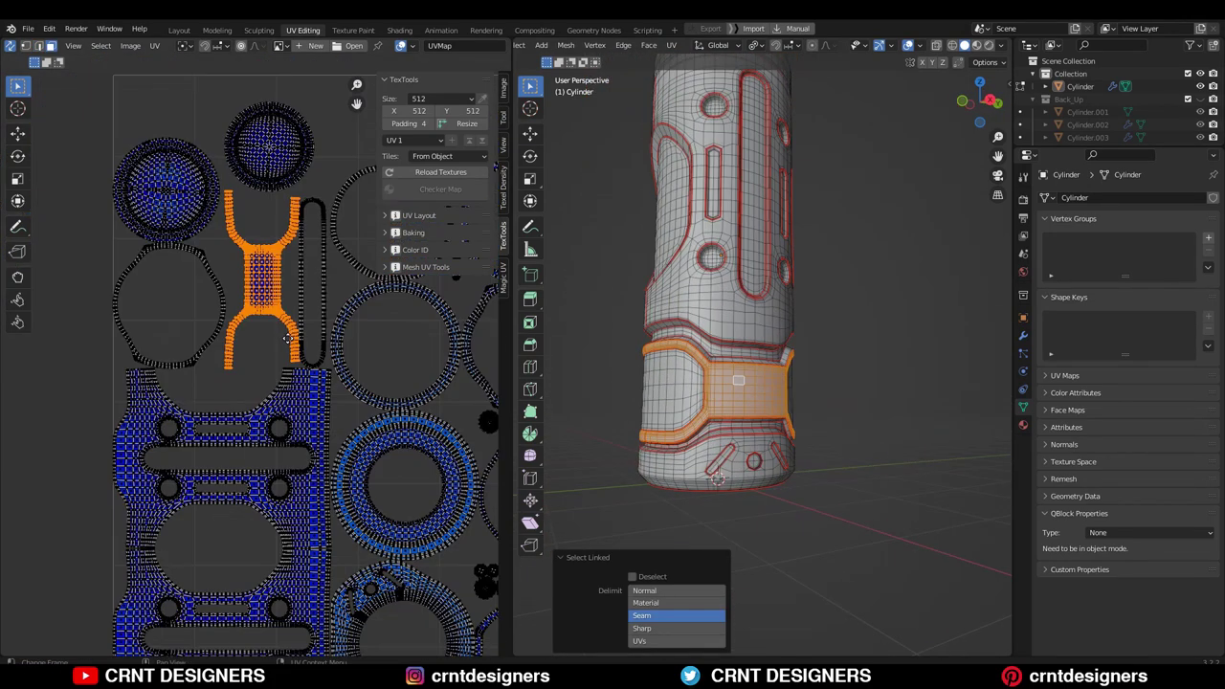
# Examine the ring island with the slot cutouts for stretching and select it to locate its faces on the cylinder's base.
pyautogui.moveTo(478, 458); pyautogui.dragTo(344, 314, button='middle')
pyautogui.moveTo(381, 388); pyautogui.dragTo(304, 287, button='middle')
pyautogui.scroll(2, 270, 363)
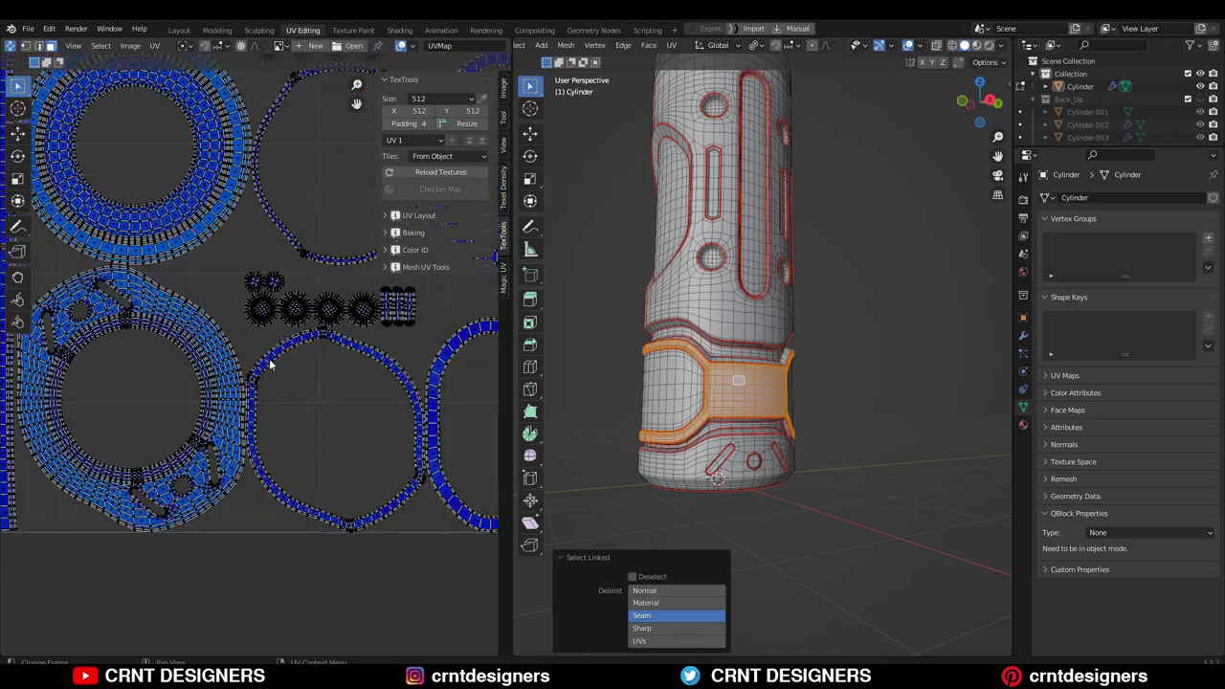
pyautogui.scroll(1, 262, 367)
pyautogui.click(212, 349)
pyautogui.press('l')
pyautogui.moveTo(809, 448); pyautogui.dragTo(859, 451, button='middle')
pyautogui.scroll(4, 859, 451)
pyautogui.keyDown('shift'); pyautogui.moveTo(758, 529); pyautogui.dragTo(800, 381, button='middle'); pyautogui.keyUp('shift')
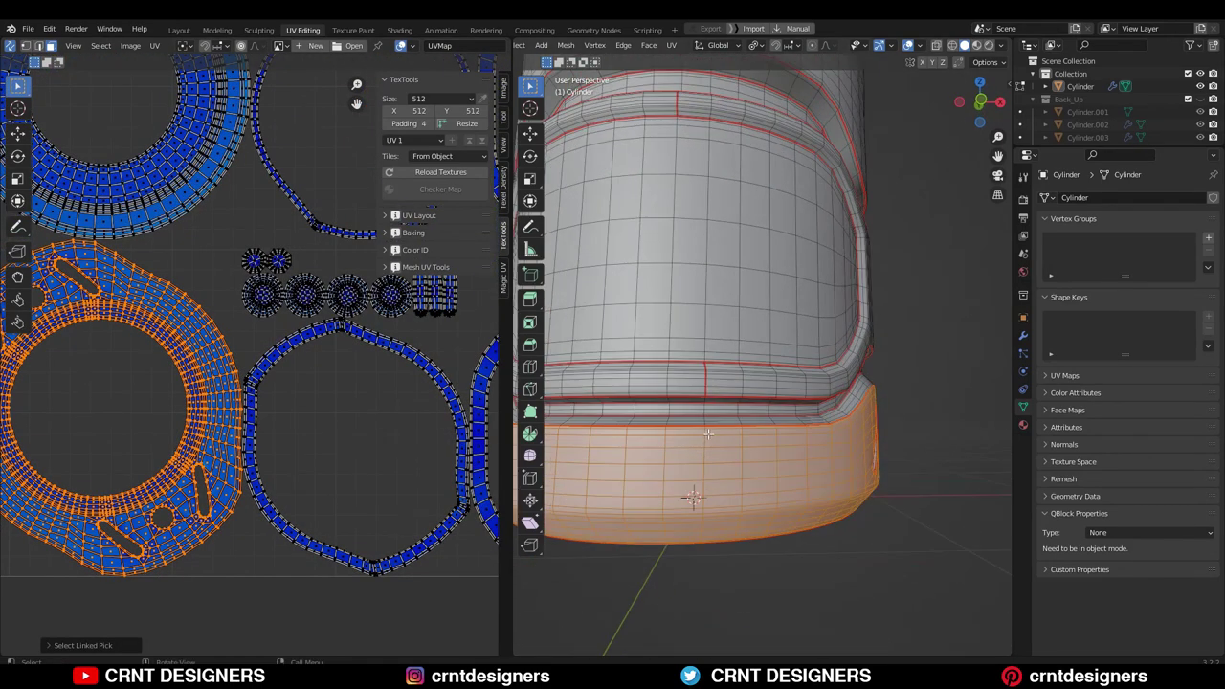
# Mark a seam along the vertical edge path from the lower frame strip across the groove to the base's bottom rim.
pyautogui.hotkey('alt', 'a')
pyautogui.moveTo(707, 434); pyautogui.dragTo(815, 264, button='middle')
pyautogui.press('l')
pyautogui.scroll(5, 842, 287)
pyautogui.press('2')
pyautogui.click(809, 259)
pyautogui.moveTo(809, 612); pyautogui.dragTo(803, 535, button='middle')
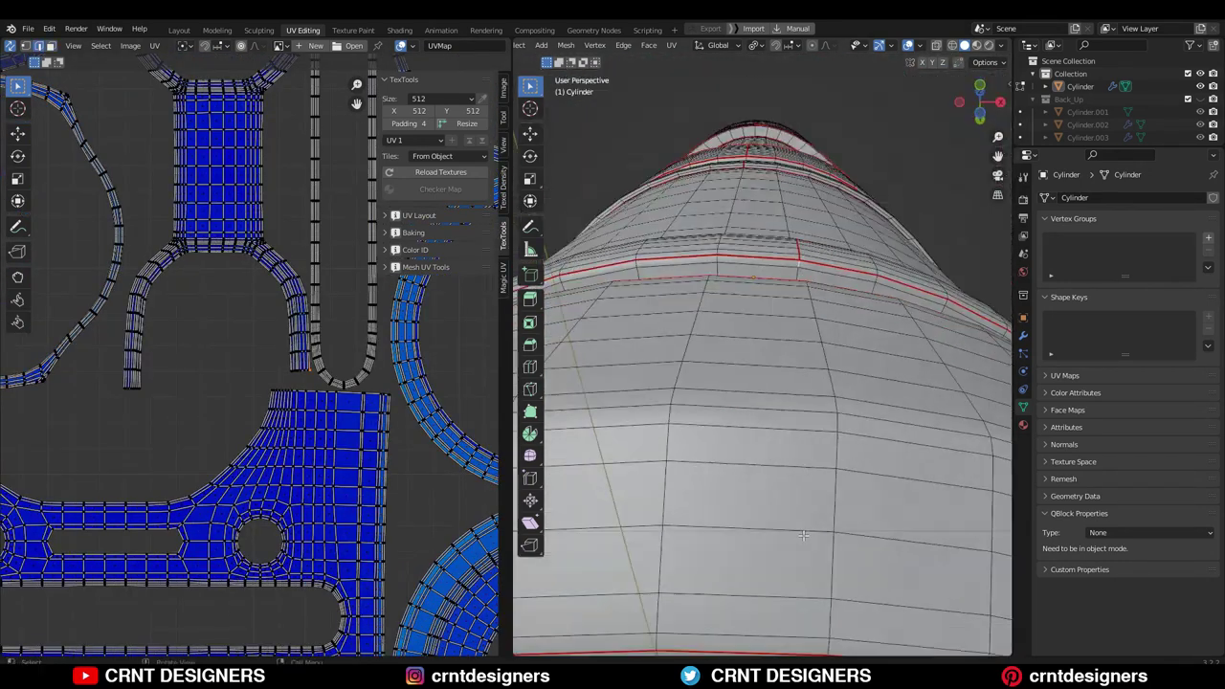
pyautogui.keyDown('ctrl'); pyautogui.keyDown('shift'); pyautogui.click(670, 383); pyautogui.keyUp('shift'); pyautogui.keyUp('ctrl')
pyautogui.hotkey('ctrl', 'z')
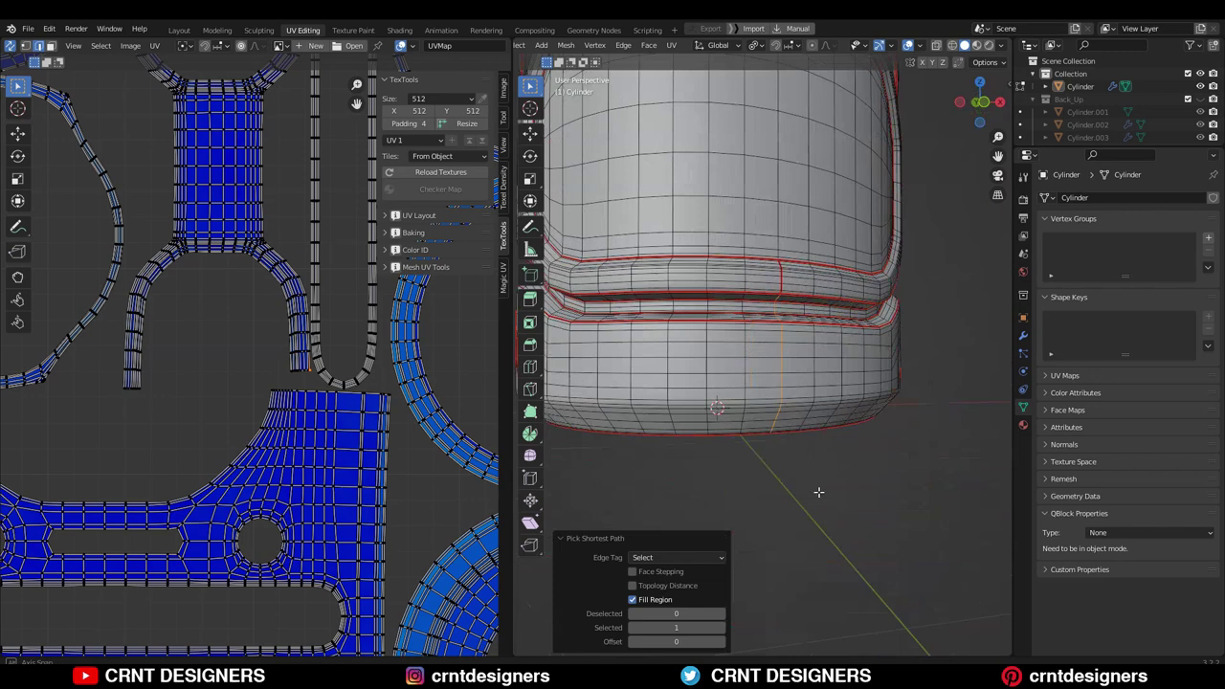
pyautogui.hotkey('ctrl', 'e')
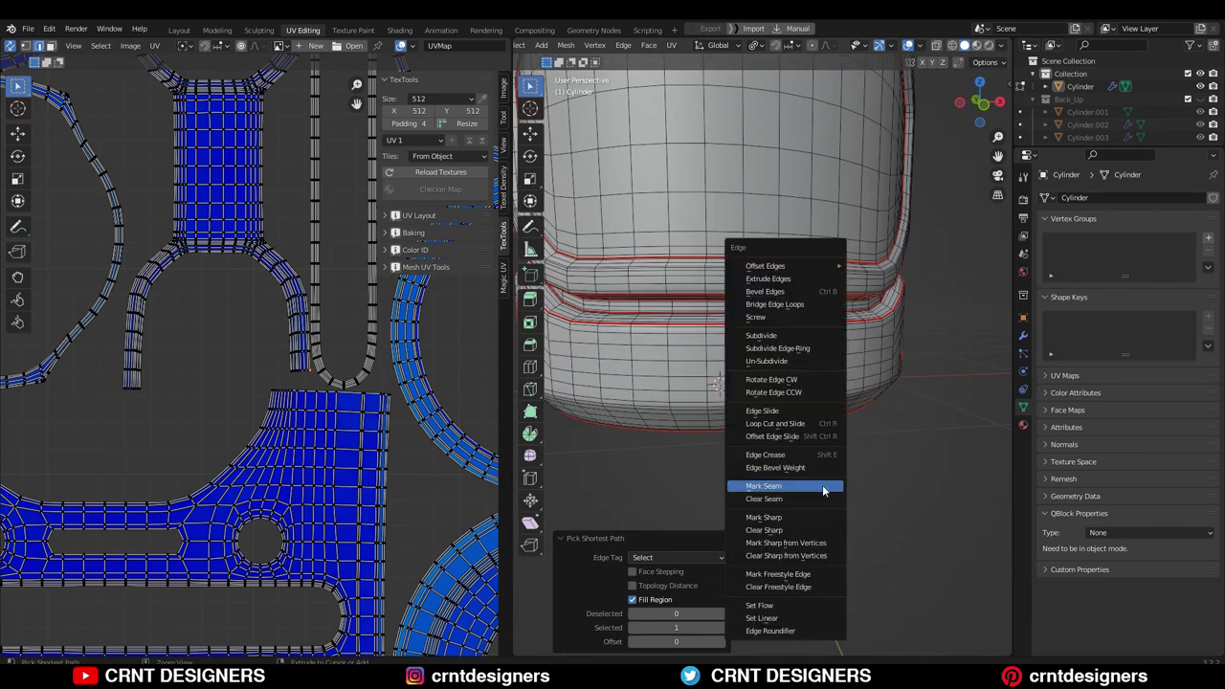
pyautogui.click(823, 491)
# Mark the matching vertical seam across the groove and base down to the bottom rim on the opposite side of the cylinder.
pyautogui.scroll(-5, 773, 401)
pyautogui.moveTo(773, 402); pyautogui.dragTo(804, 390, button='middle')
pyautogui.scroll(-6, 287, 382)
pyautogui.scroll(6, 814, 364)
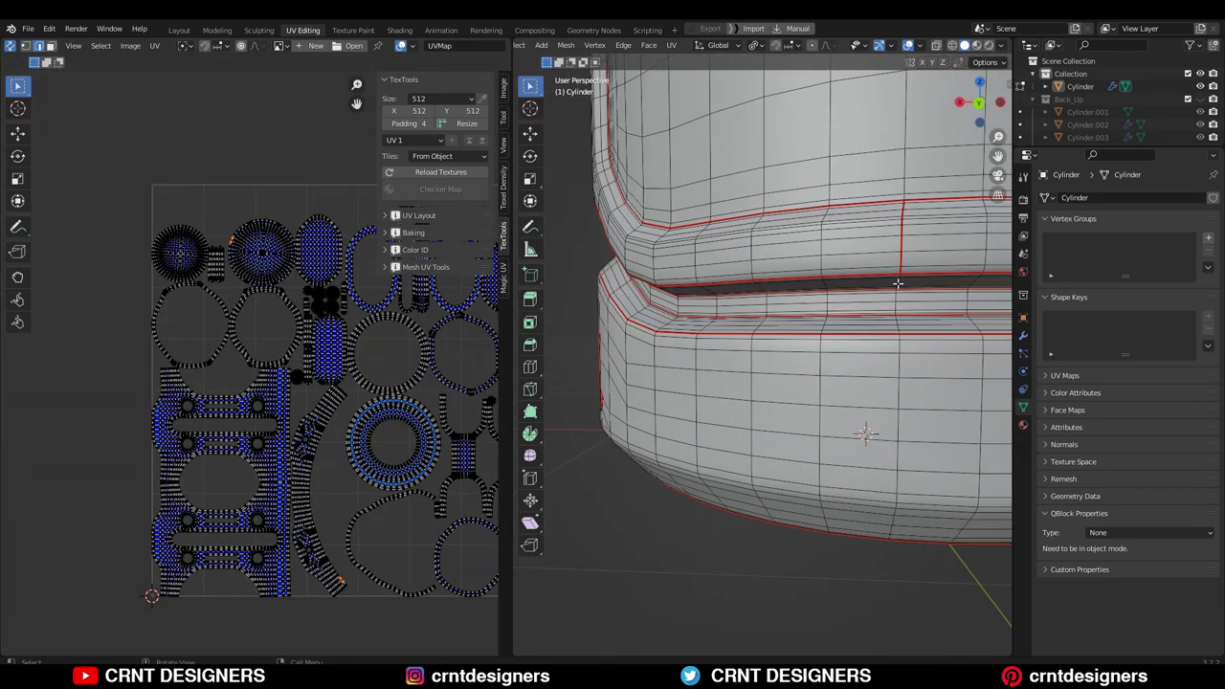
pyautogui.click(898, 283)
pyautogui.moveTo(898, 283); pyautogui.dragTo(888, 221, button='middle')
pyautogui.keyDown('ctrl'); pyautogui.keyDown('shift'); pyautogui.click(868, 508); pyautogui.keyUp('shift'); pyautogui.keyUp('ctrl')
pyautogui.hotkey('ctrl', 'e')
pyautogui.click(891, 427)
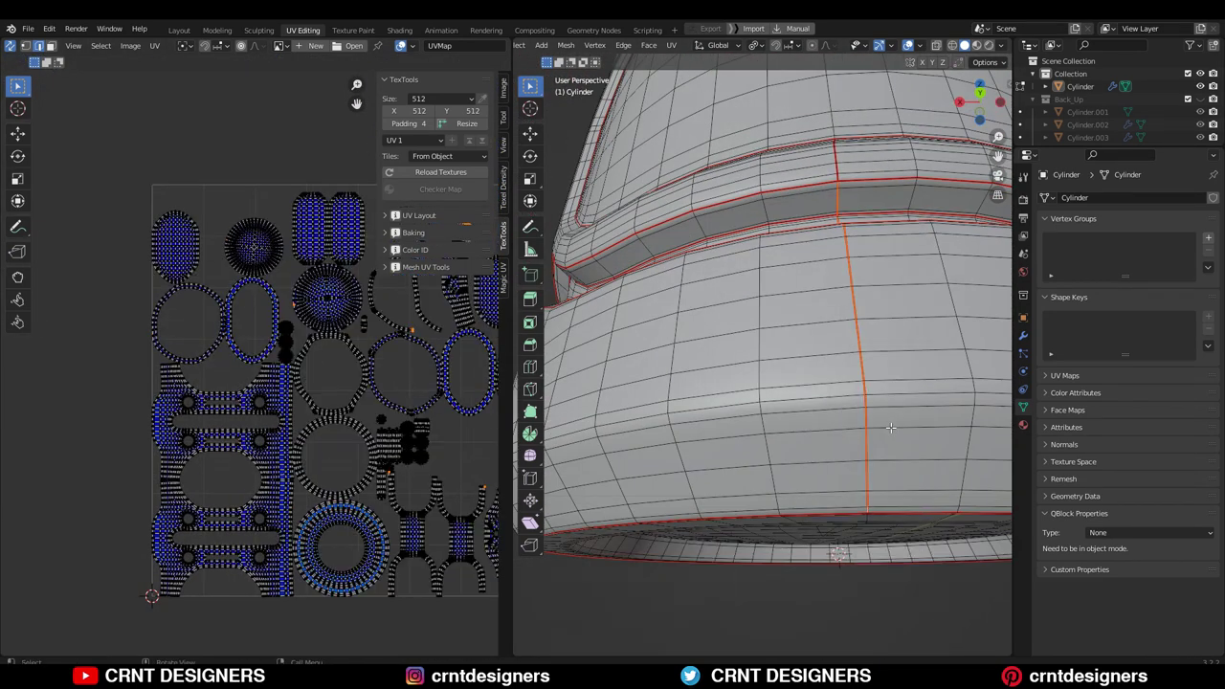
# Examine the base's strip island with the slot cutouts for distortion and select its linked faces.
pyautogui.scroll(-6, 891, 427)
pyautogui.moveTo(363, 354); pyautogui.dragTo(274, 350, button='middle')
pyautogui.scroll(-2, 273, 350)
pyautogui.scroll(1, 258, 316)
pyautogui.scroll(-4, 766, 364)
pyautogui.moveTo(717, 354); pyautogui.dragTo(919, 421, button='middle')
pyautogui.press('a')
pyautogui.scroll(3, 321, 319)
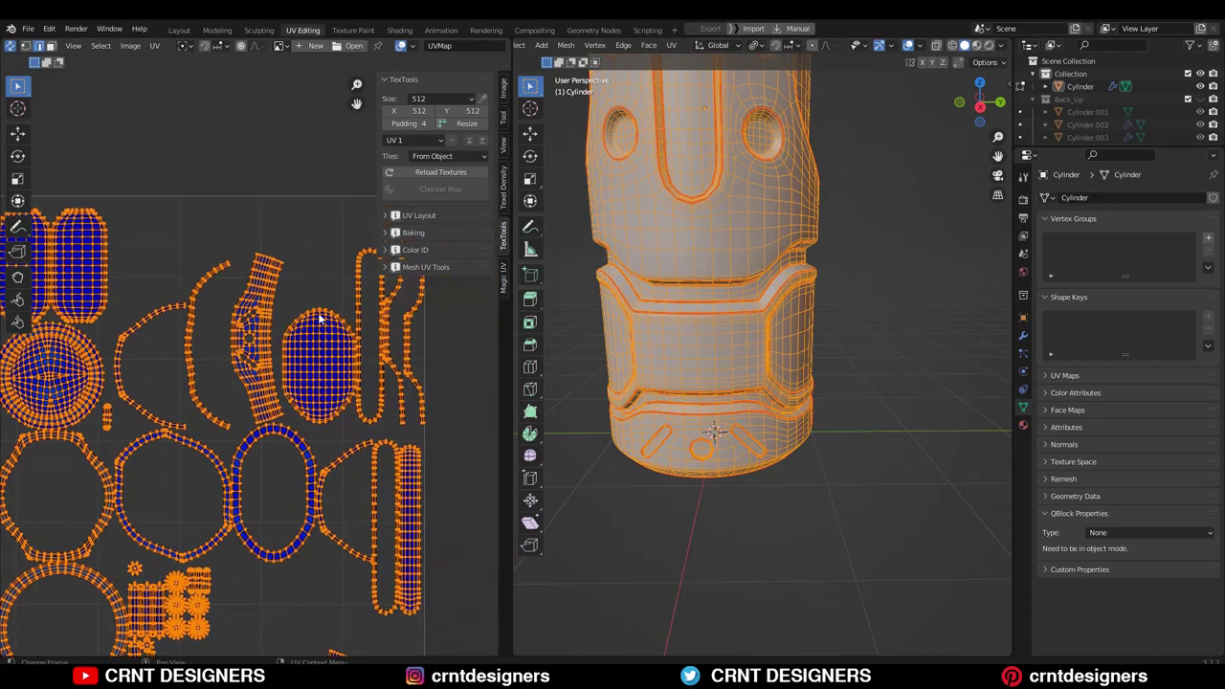
pyautogui.hotkey('alt', 'a')
pyautogui.press('l')
pyautogui.hotkey('alt', 'a')
pyautogui.press('3')
pyautogui.press('l')
pyautogui.moveTo(746, 445); pyautogui.dragTo(787, 381, button='middle')
pyautogui.scroll(5, 255, 360)
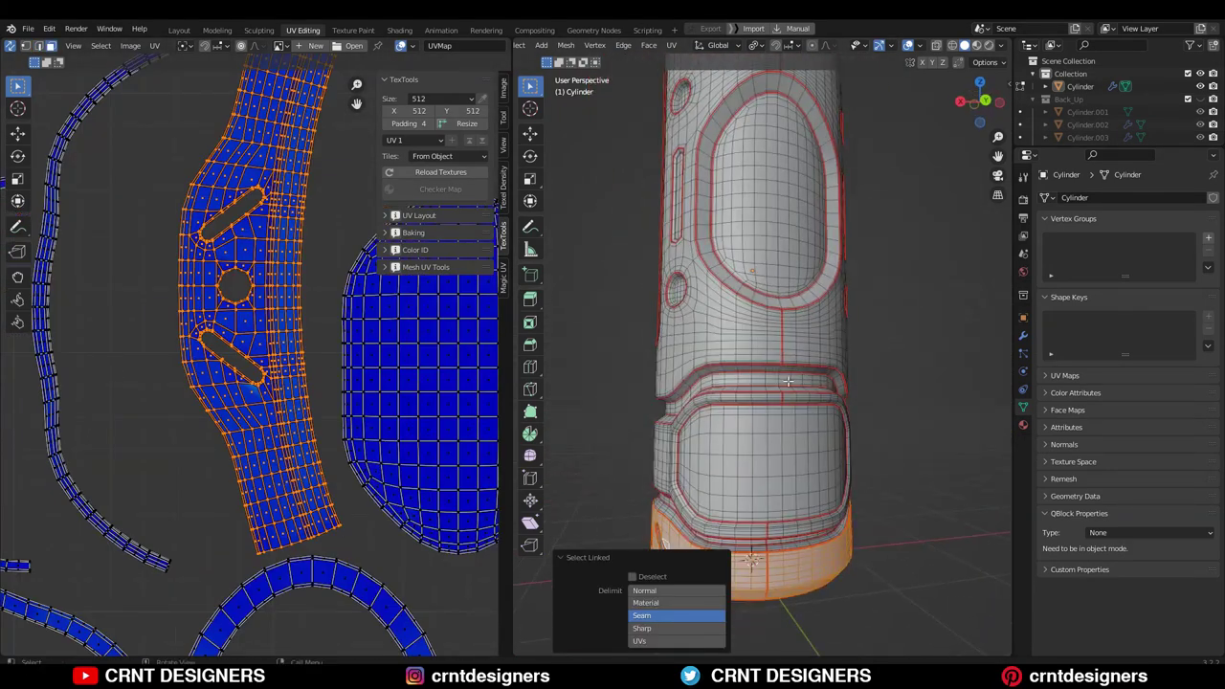
# Select the linked groove faces above the lower rounded panel to locate their ring-shaped islands.
pyautogui.click(788, 381)
pyautogui.press('l')
pyautogui.scroll(-7, 297, 369)
pyautogui.scroll(5, 820, 440)
pyautogui.moveTo(820, 440); pyautogui.dragTo(762, 335, button='middle')
pyautogui.press('l')
pyautogui.scroll(-4, 170, 378)
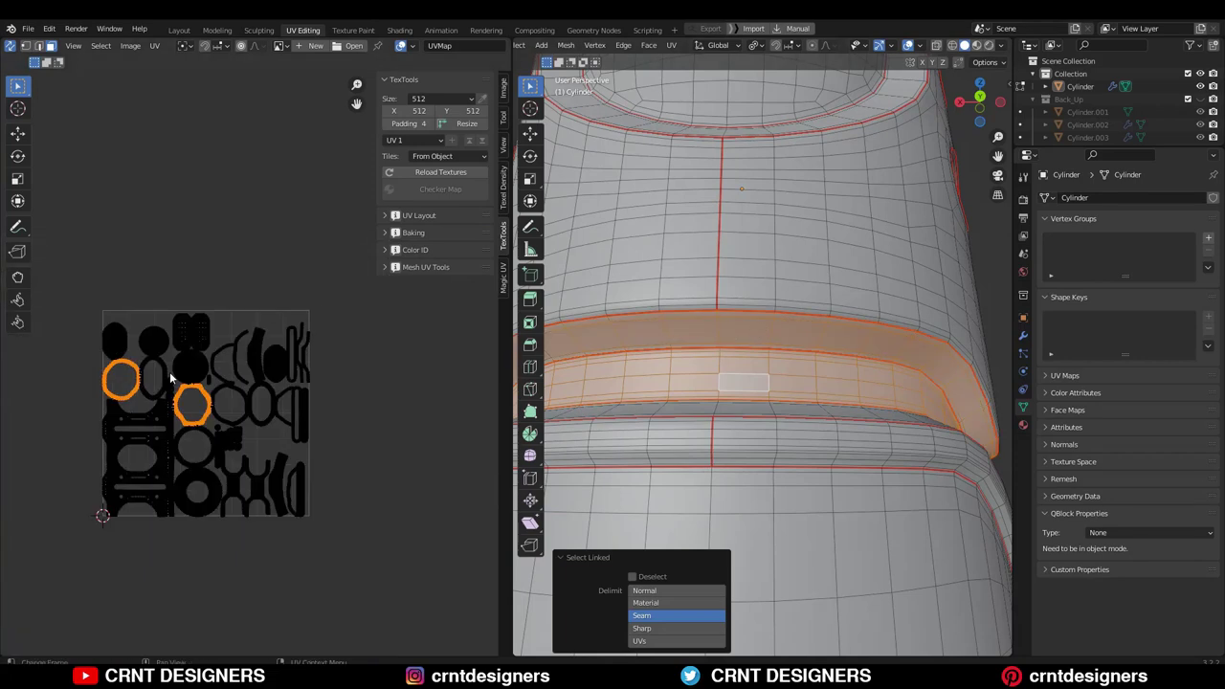
# Mark seams along the central vertical edge paths across the upper groove on both opposite sides of the cylinder.
pyautogui.scroll(3, 164, 415)
pyautogui.scroll(4, 755, 347)
pyautogui.press('2')
pyautogui.click(687, 277)
pyautogui.keyDown('ctrl'); pyautogui.click(662, 476); pyautogui.keyUp('ctrl')
pyautogui.scroll(-3, 670, 459)
pyautogui.scroll(-4, 670, 412)
pyautogui.moveTo(627, 364); pyautogui.dragTo(852, 309, button='middle')
pyautogui.scroll(4, 850, 297)
pyautogui.keyDown('shift'); pyautogui.click(846, 227); pyautogui.keyUp('shift')
pyautogui.keyDown('ctrl'); pyautogui.click(832, 354); pyautogui.keyUp('ctrl')
pyautogui.rightClick(832, 356)
pyautogui.click(832, 357)
pyautogui.scroll(-5, 861, 354)
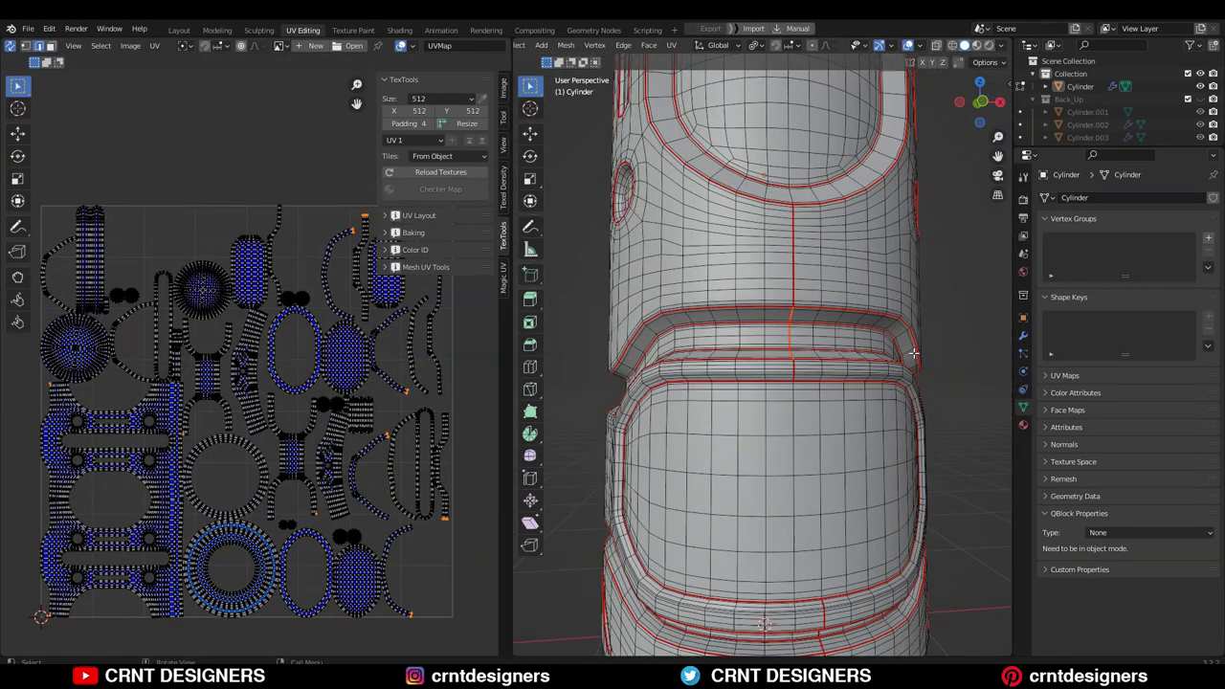
# Leave mesh editing and create a new material named UV for the cylinder in the Shading workspace.
pyautogui.scroll(-5, 914, 352)
pyautogui.press('a')
pyautogui.press('Tab')
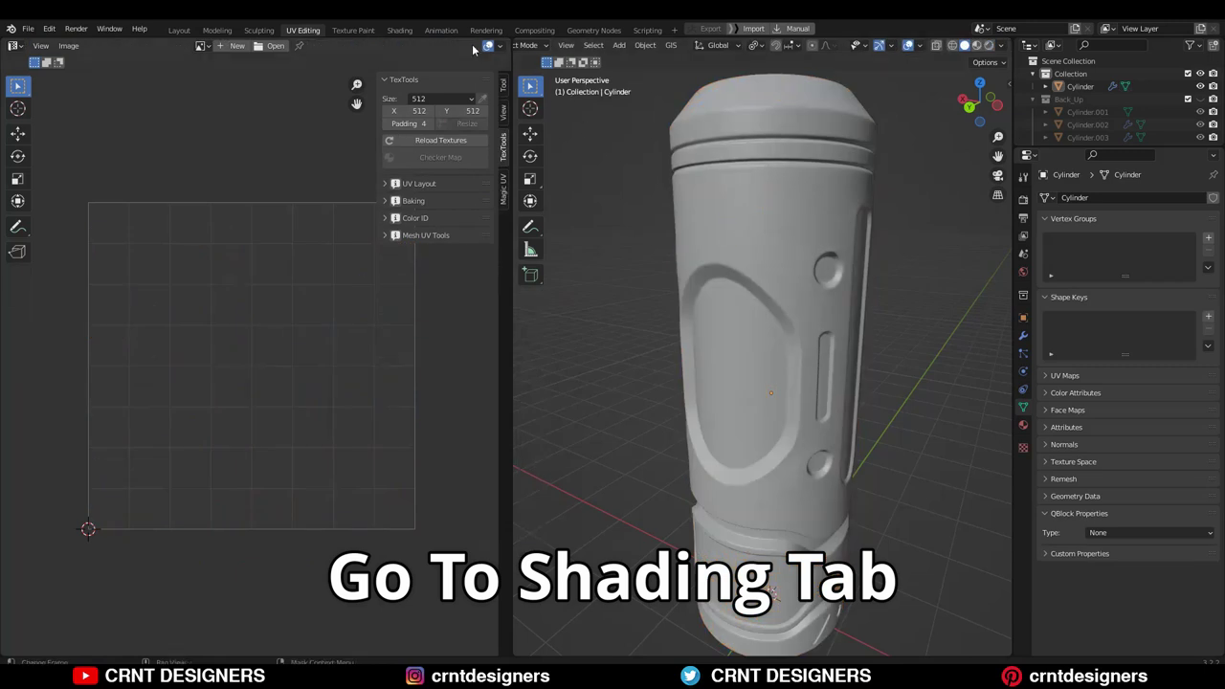
pyautogui.click(399, 29)
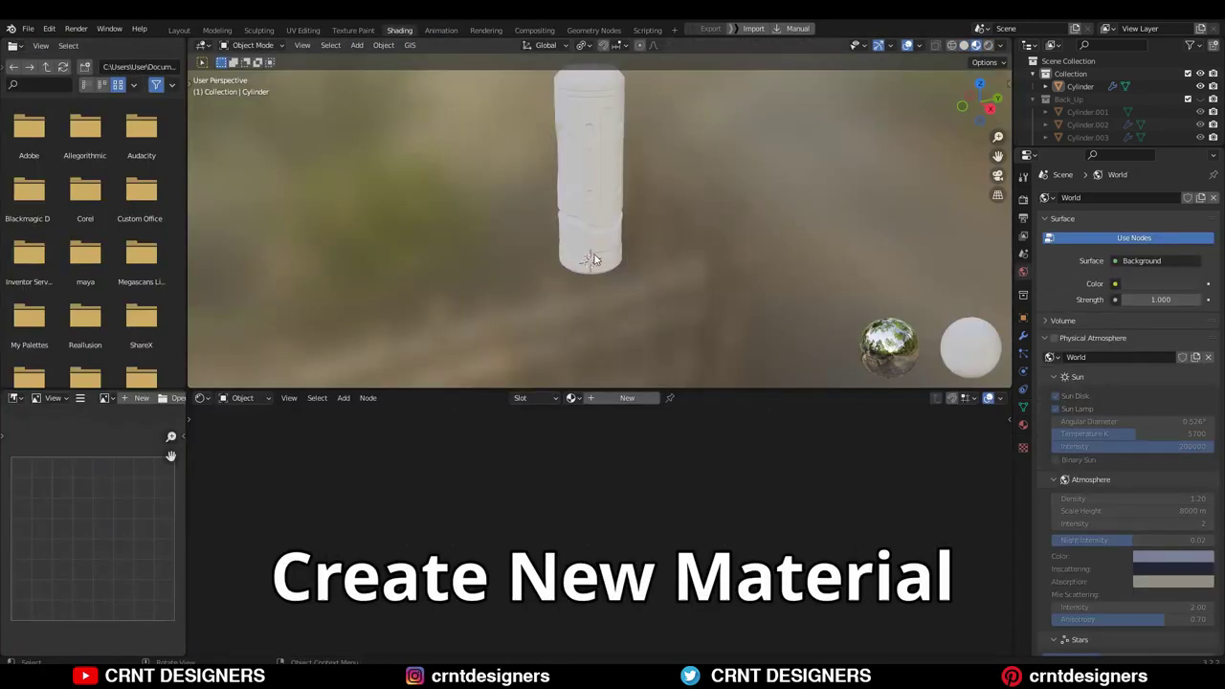
pyautogui.click(626, 398)
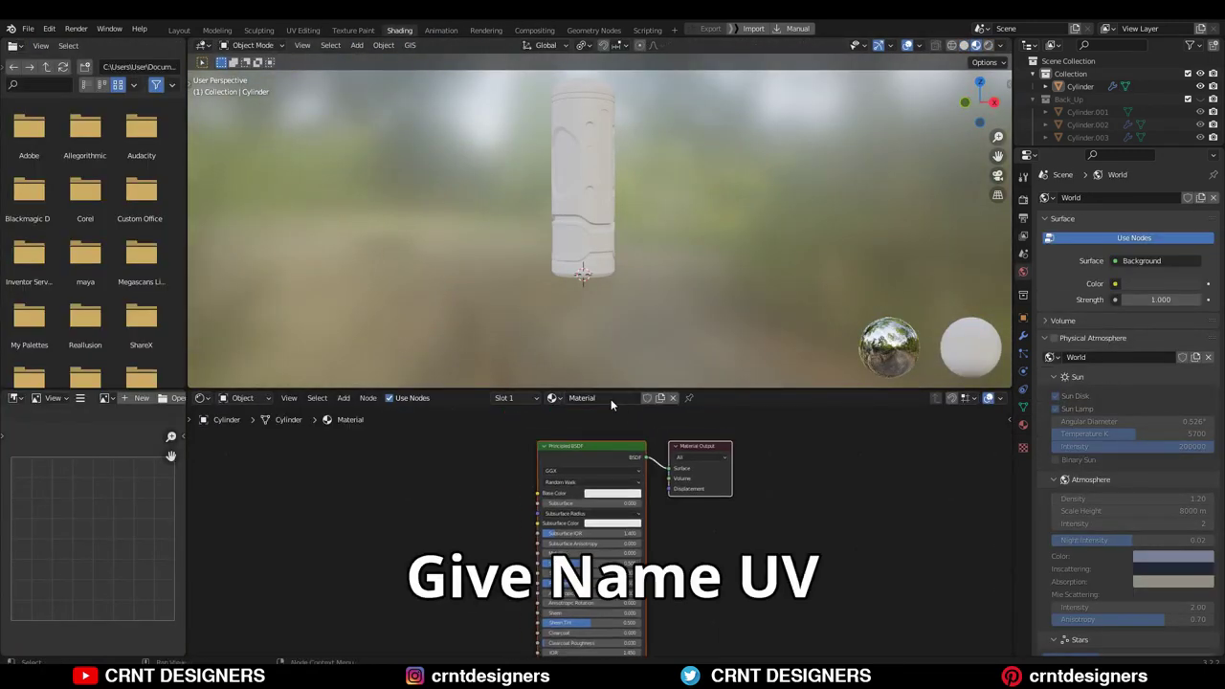
pyautogui.doubleClick(612, 396)
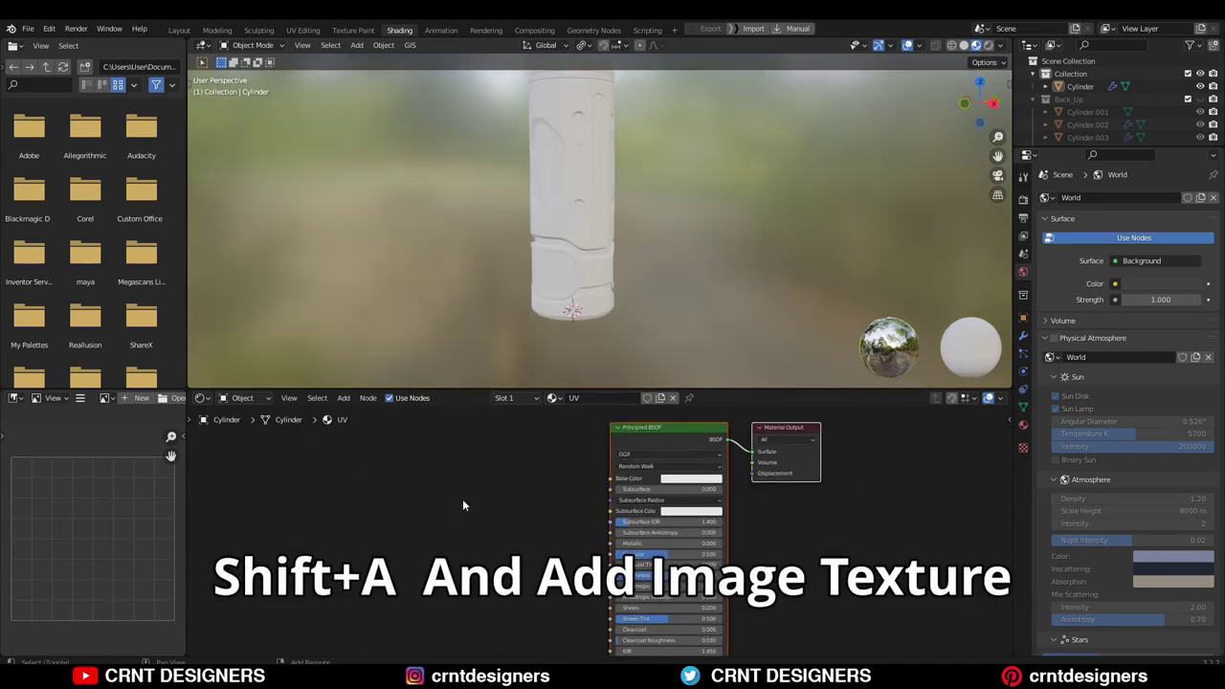
# Add an Image Texture node and connect its Color output to the Principled BSDF's Base Color.
pyautogui.hotkey('shift', 'a')
pyautogui.moveTo(426, 557)
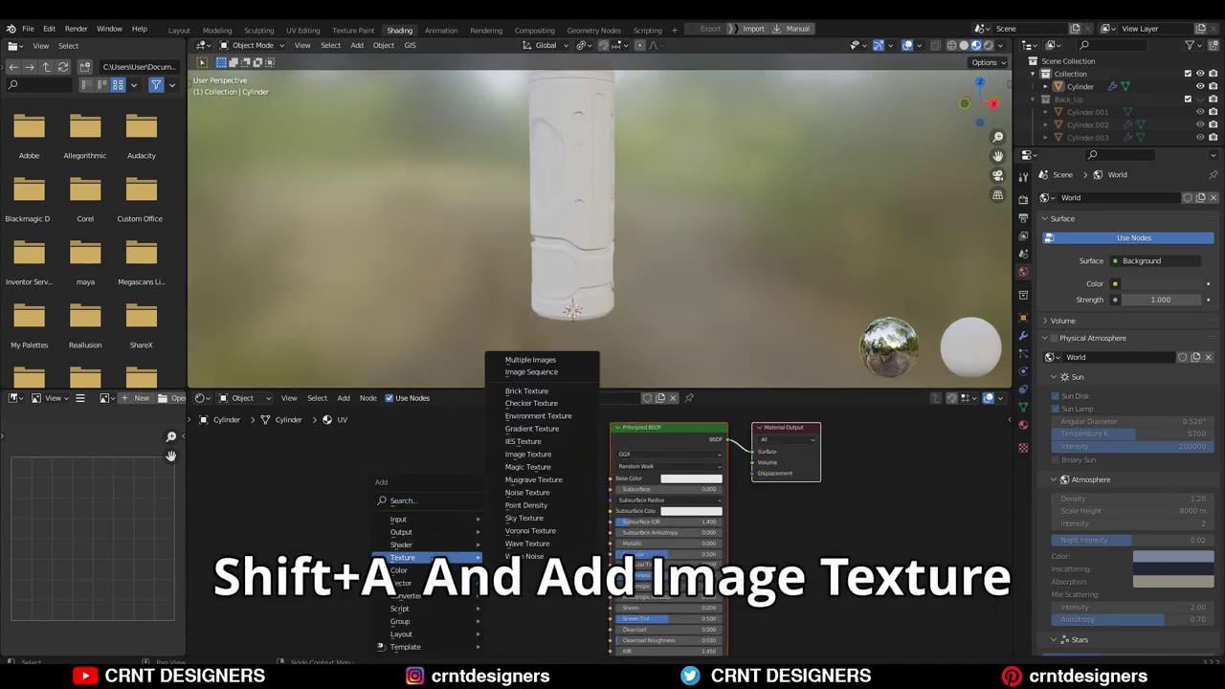
pyautogui.click(528, 453)
pyautogui.click(525, 499)
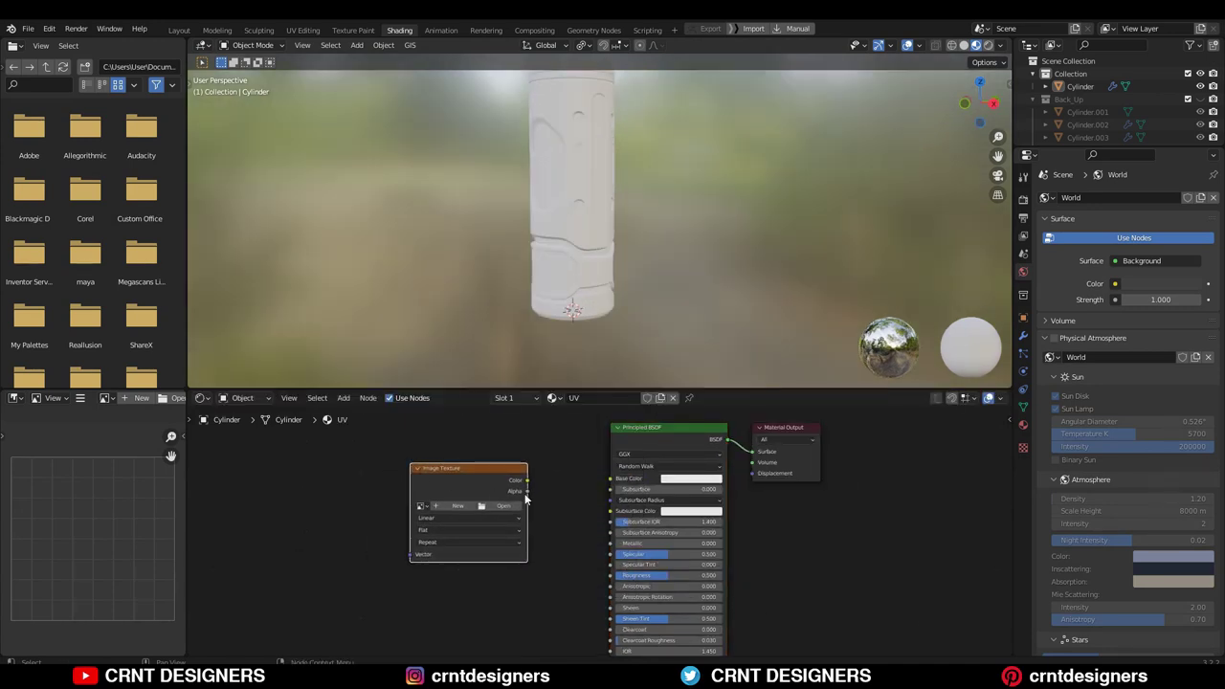
pyautogui.moveTo(526, 480); pyautogui.dragTo(610, 480)
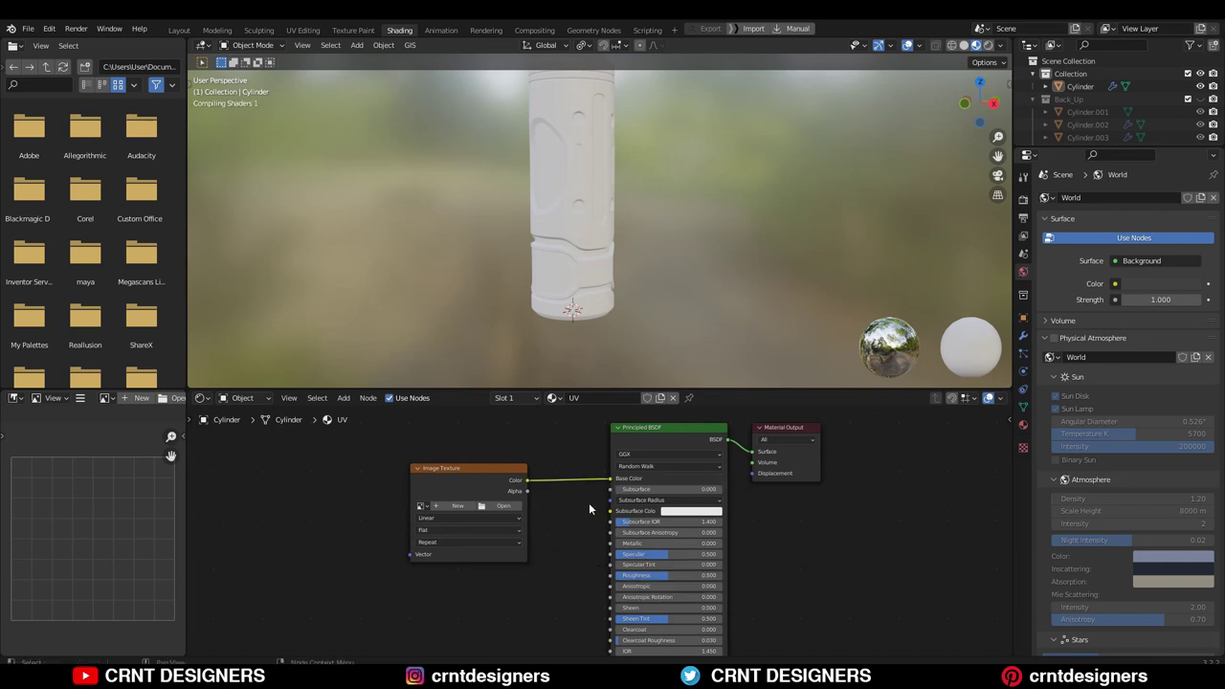
# Create a new 2048 x 2048 px image named uv in the texture node, using the UV Grid generated type.
pyautogui.scroll(2, 564, 515)
pyautogui.click(416, 498)
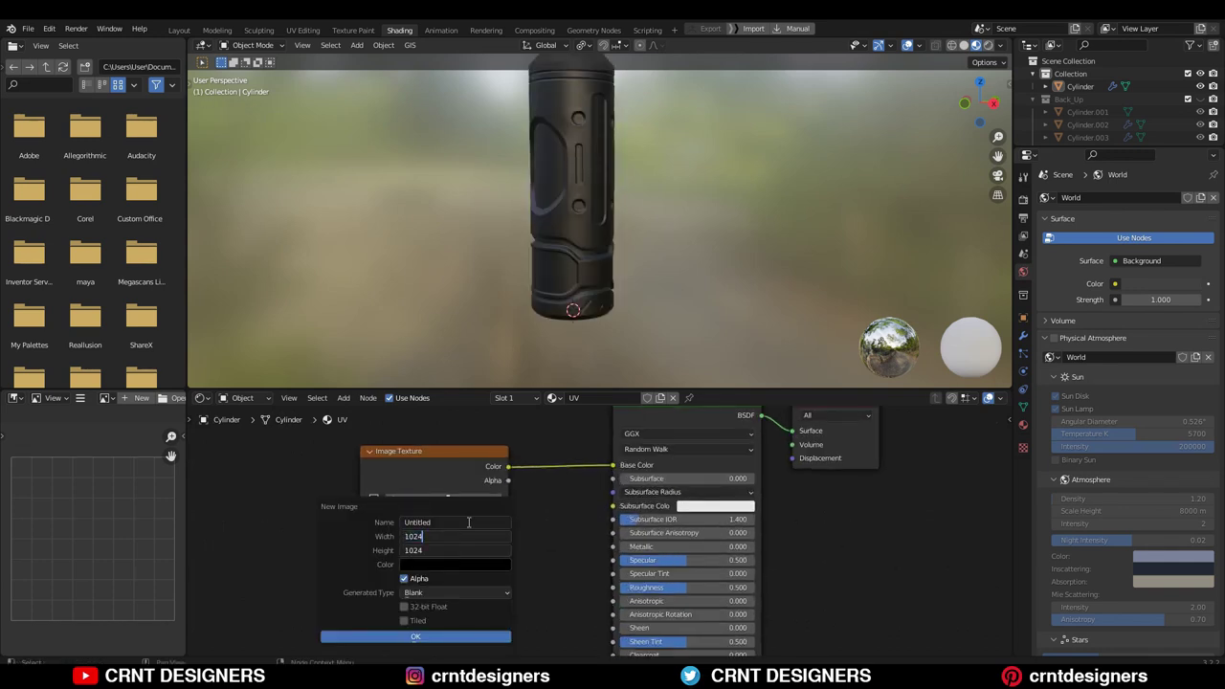
pyautogui.click(456, 522)
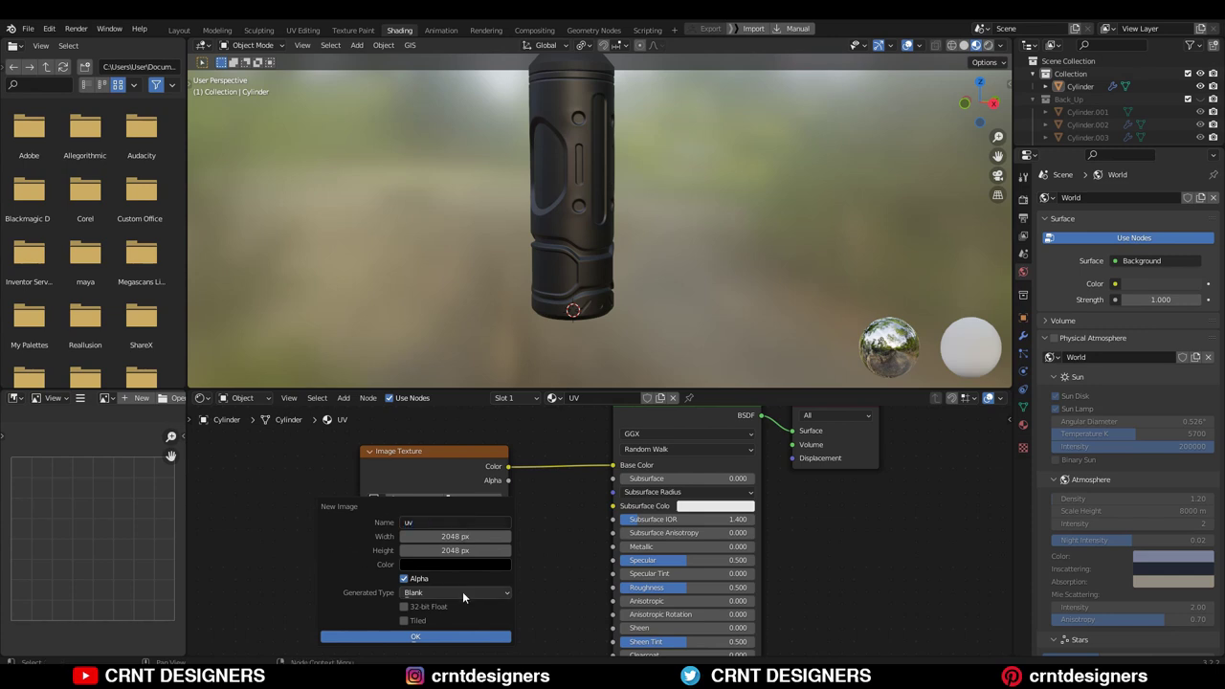
pyautogui.click(421, 637)
# Examine the checker pattern around the cylinder from top to base for stretching and uneven scale.
pyautogui.moveTo(671, 269); pyautogui.dragTo(684, 325, button='middle')
pyautogui.scroll(6, 683, 325)
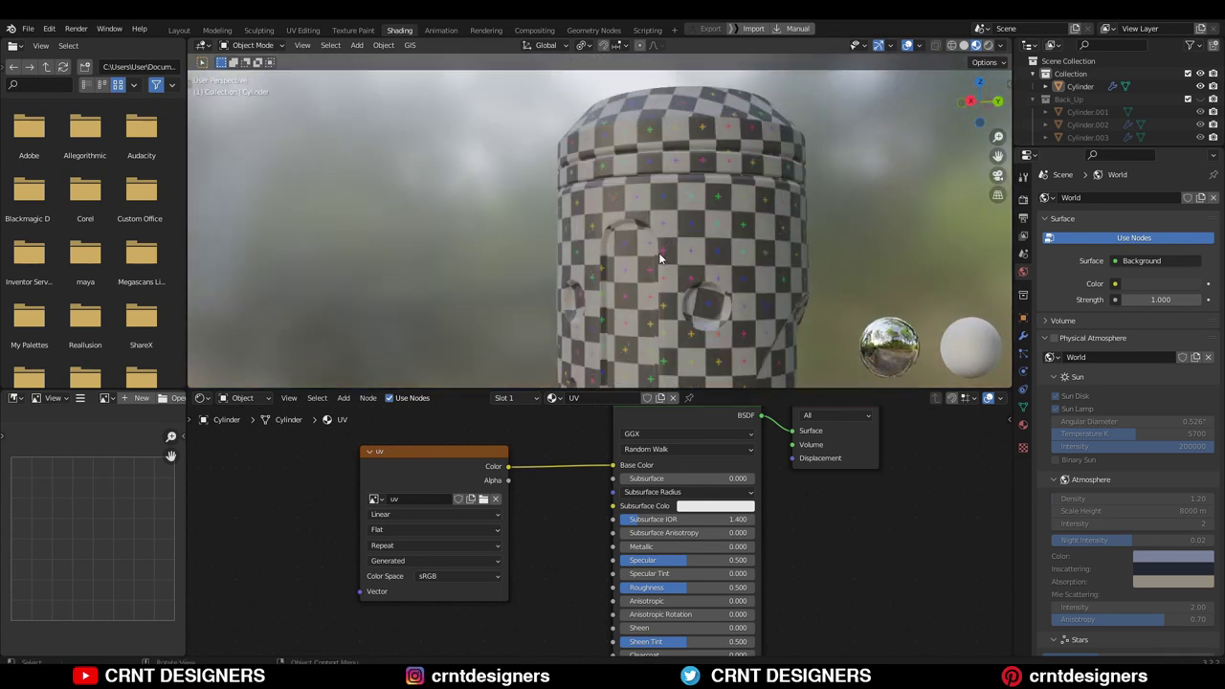
pyautogui.moveTo(658, 258); pyautogui.dragTo(789, 267, button='middle')
pyautogui.scroll(-4, 751, 276)
pyautogui.keyDown('shift'); pyautogui.moveTo(682, 273); pyautogui.dragTo(663, 190, button='middle'); pyautogui.keyUp('shift')
pyautogui.scroll(2, 663, 190)
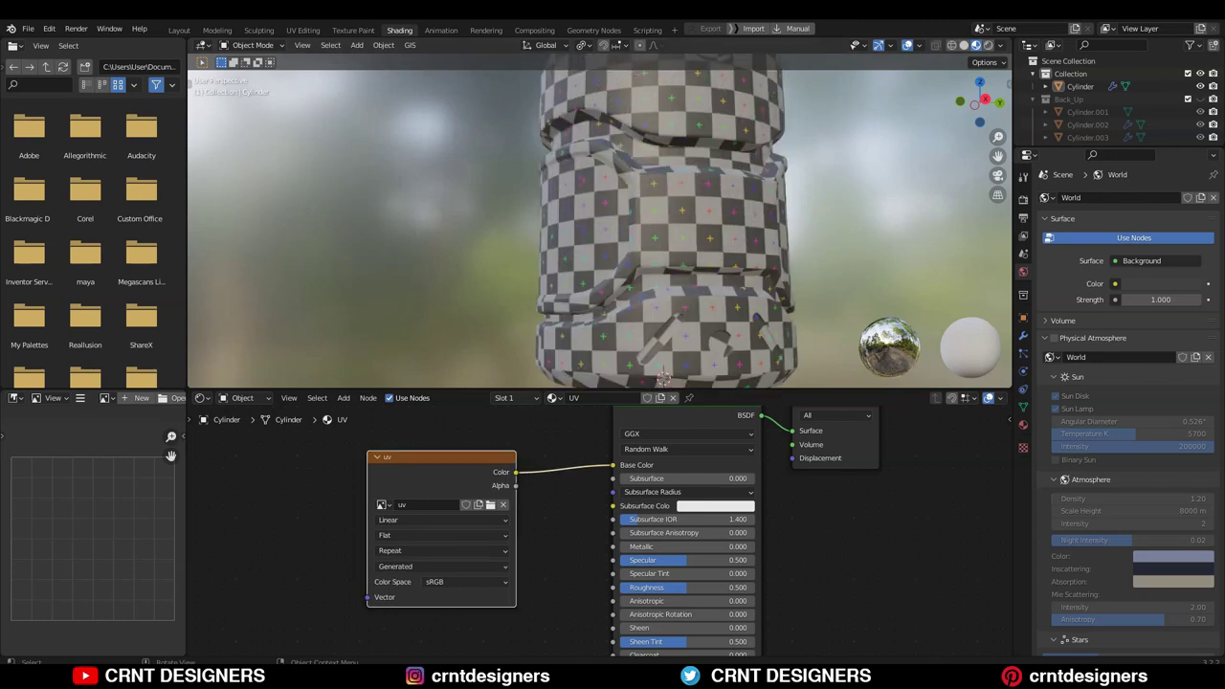
# Return to the UV Editing workspace and view the full island layout over the grid image.
pyautogui.click(303, 29)
pyautogui.scroll(-3, 669, 333)
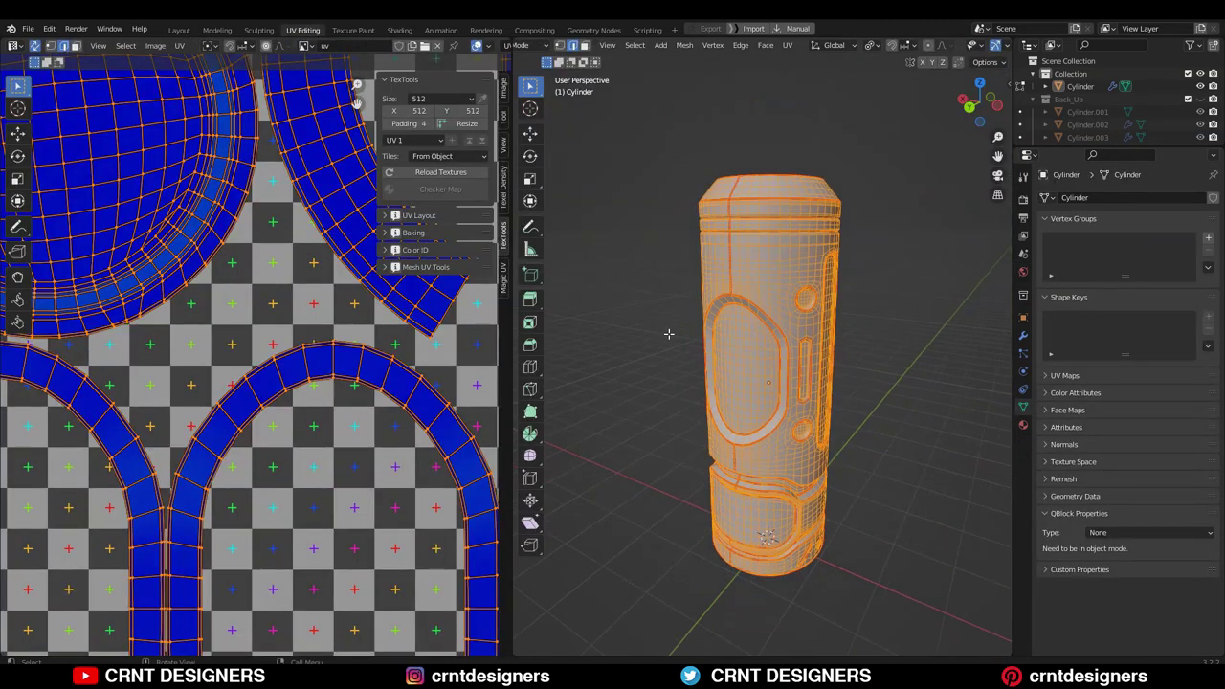
pyautogui.scroll(-8, 351, 317)
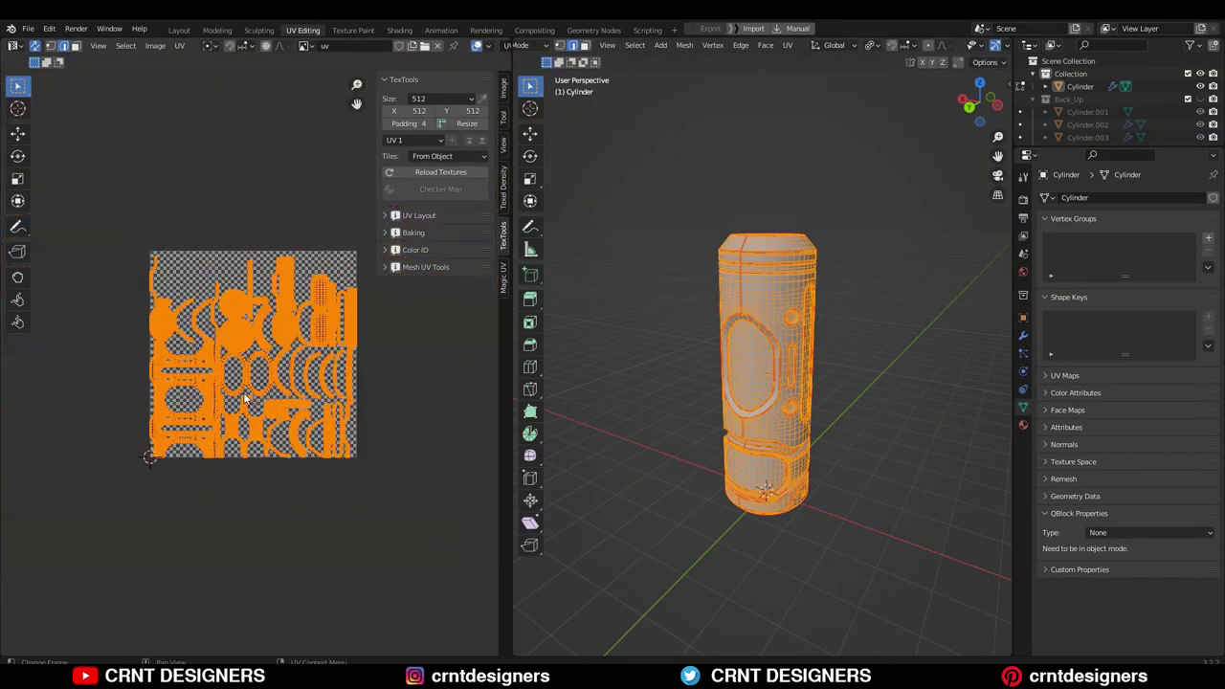
pyautogui.scroll(3, 287, 398)
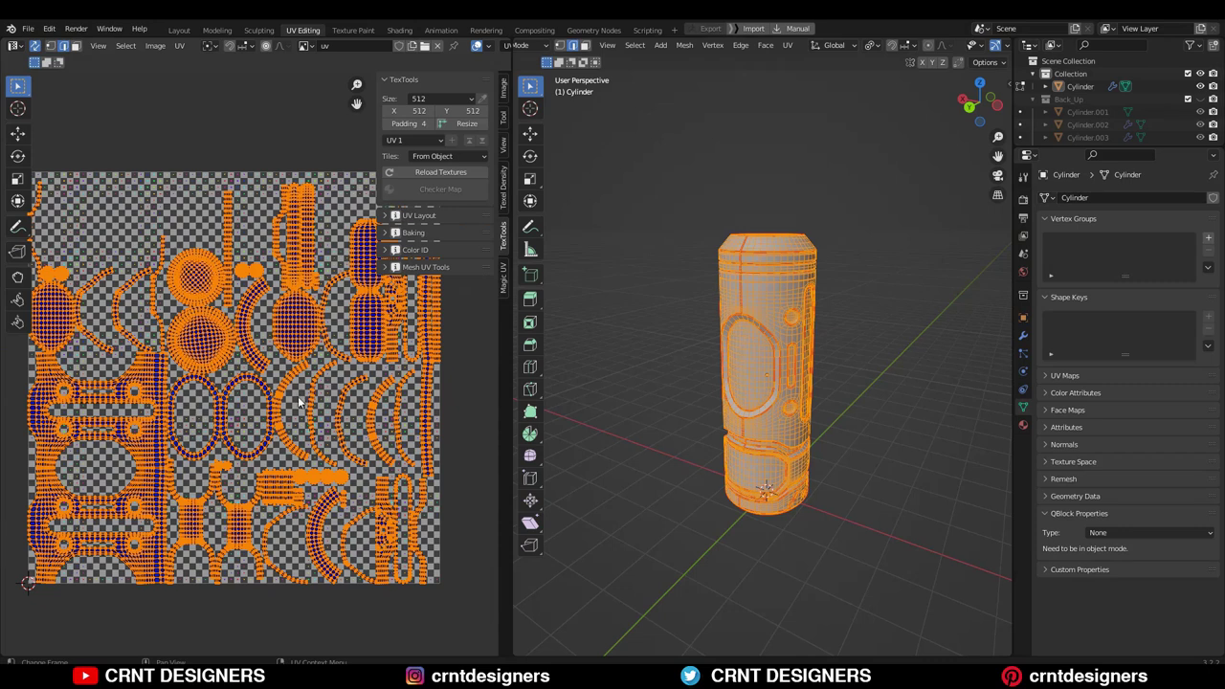
# Repack all UV islands of the cylinder within the UV square using Pack Islands.
pyautogui.moveTo(691, 423); pyautogui.dragTo(603, 419, button='middle')
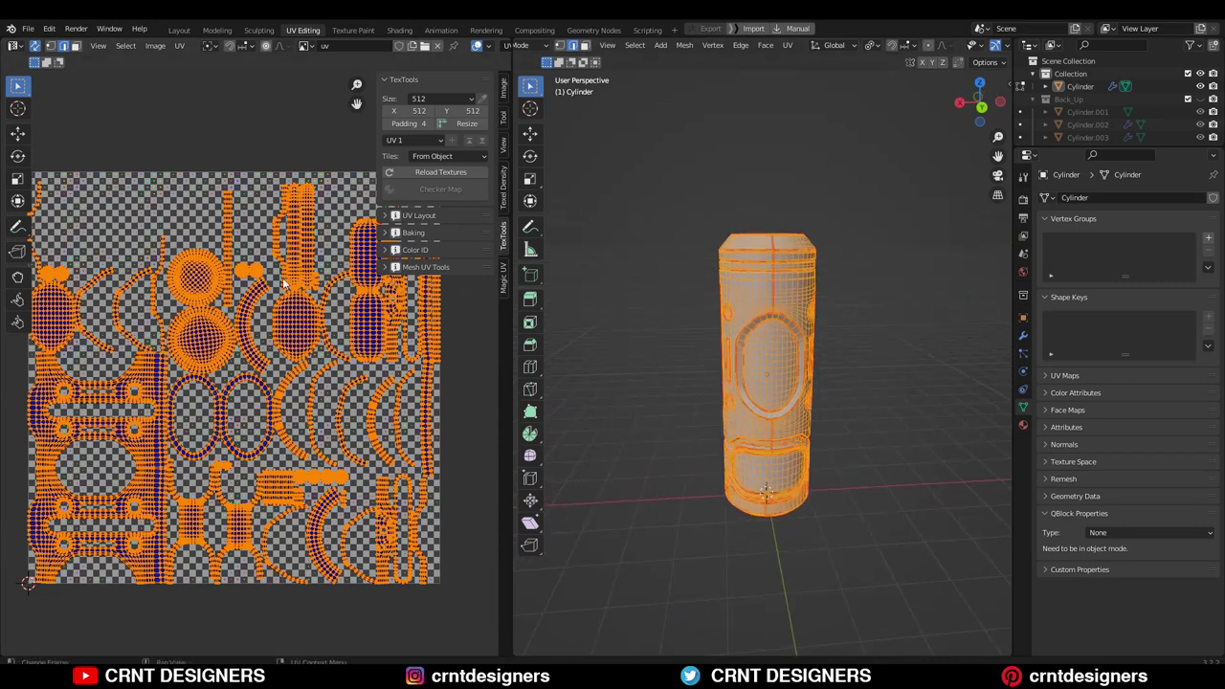
pyautogui.scroll(-1, 272, 311)
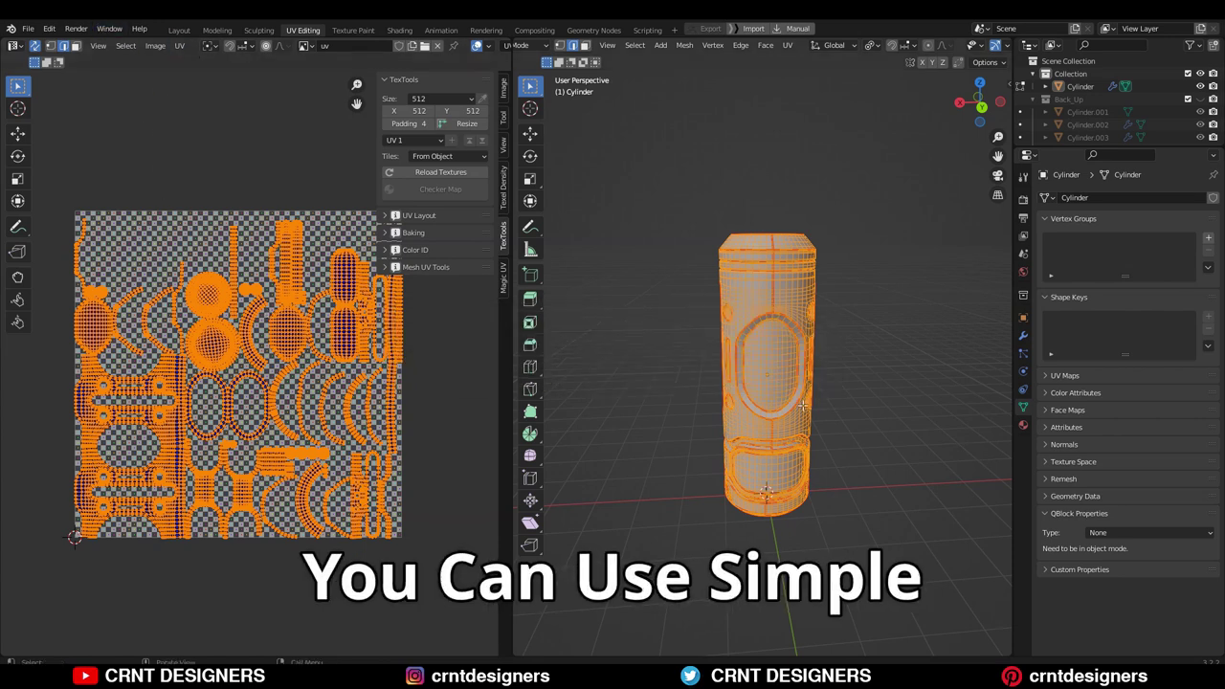
pyautogui.click(180, 45)
pyautogui.moveTo(213, 321)
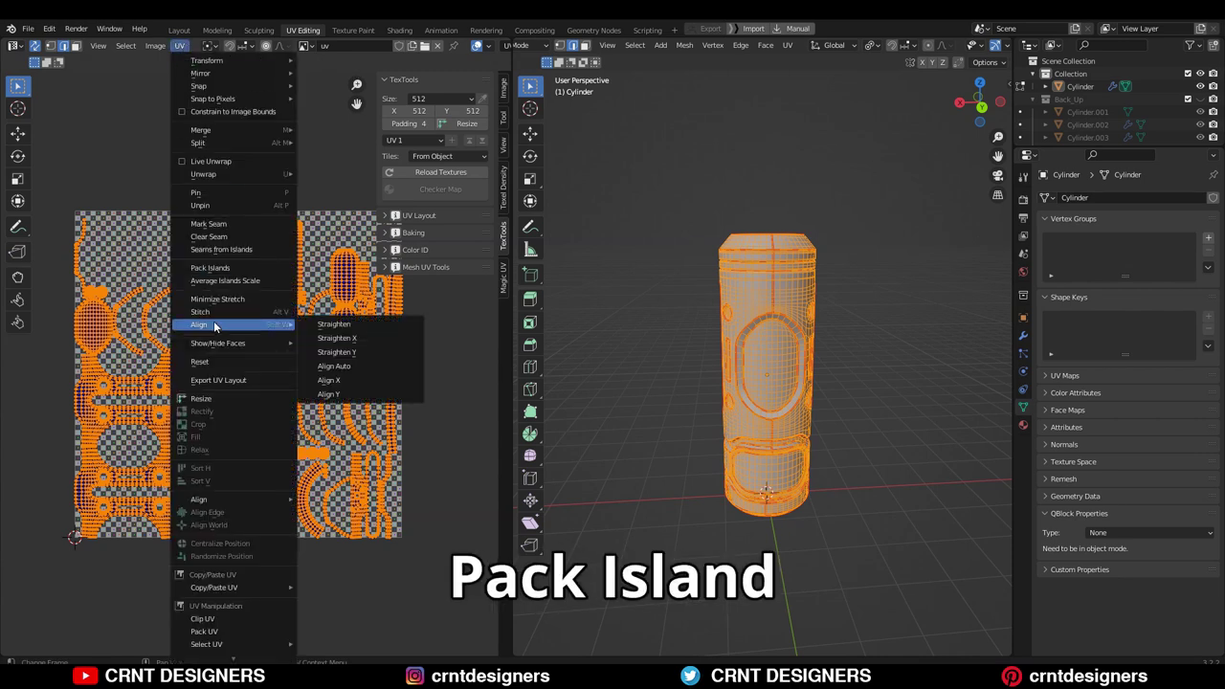
pyautogui.click(211, 268)
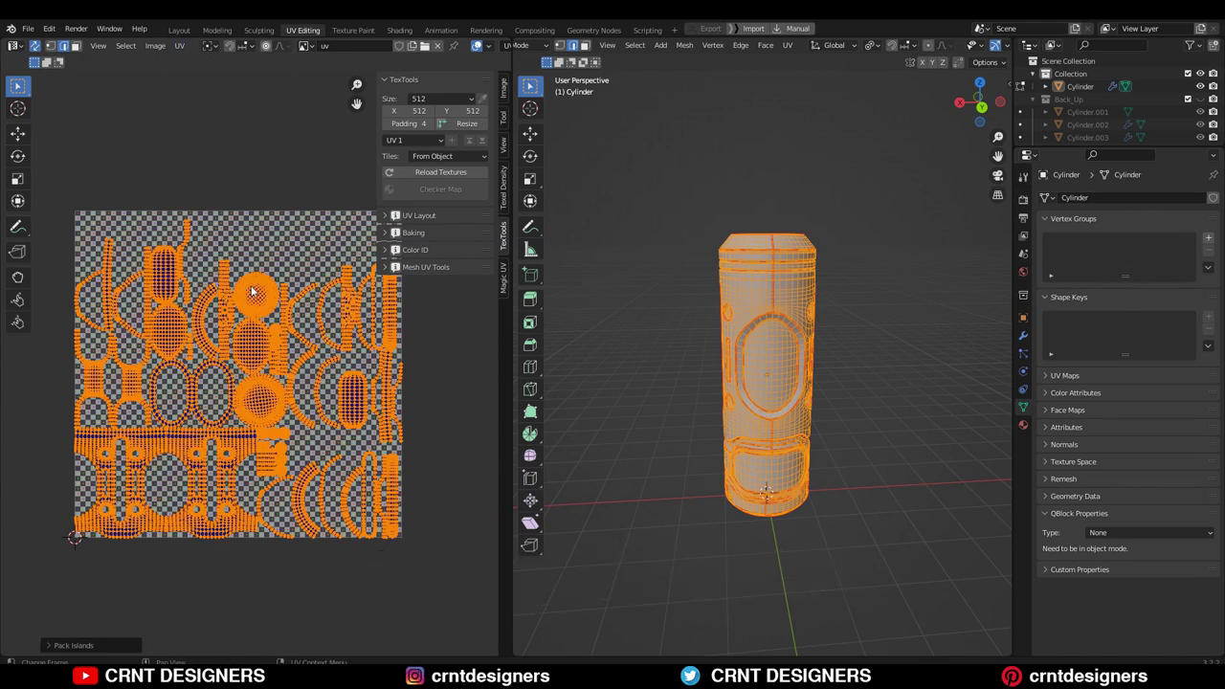
pyautogui.scroll(1, 367, 351)
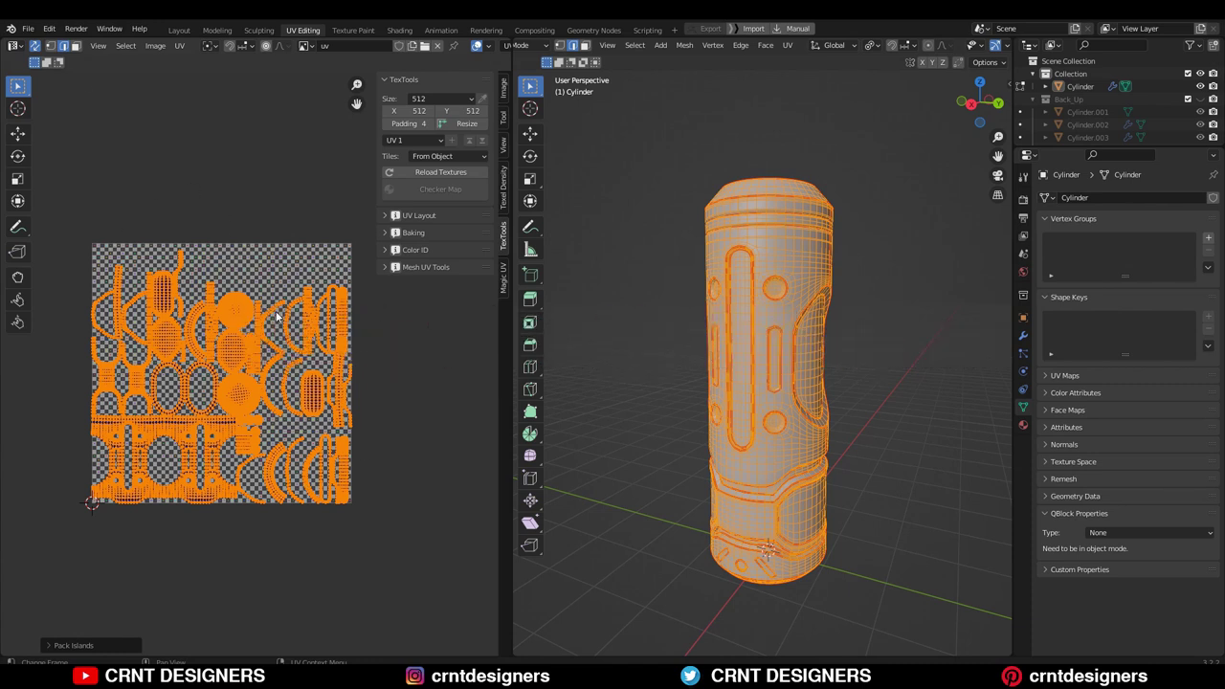
# Expand the TexTools UV Layout tools and disable UV sync selection.
pyautogui.click(384, 217)
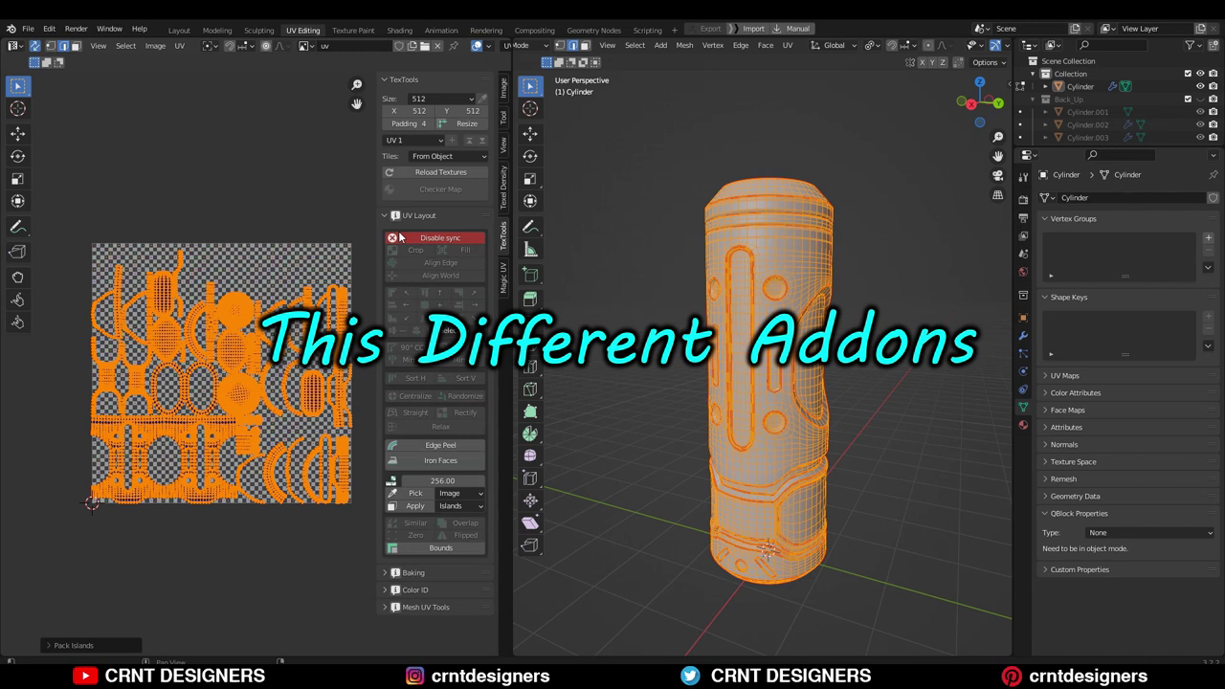
pyautogui.click(400, 237)
pyautogui.scroll(1, 282, 478)
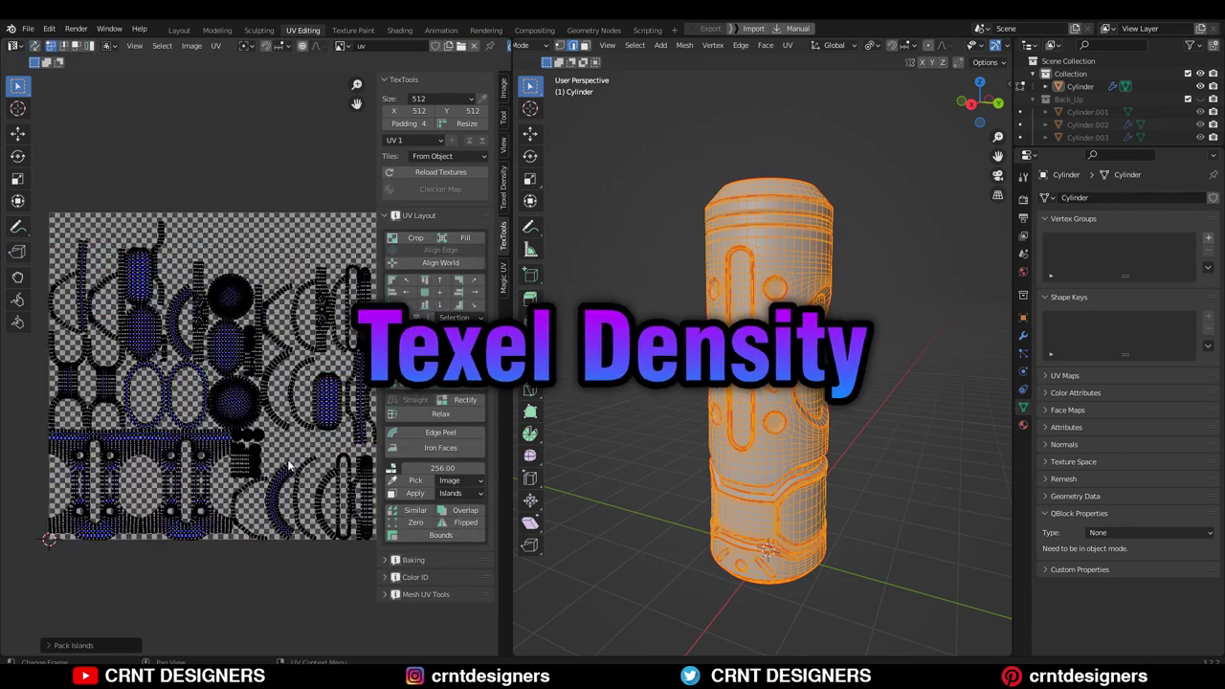
pyautogui.moveTo(275, 459); pyautogui.dragTo(268, 443, button='middle')
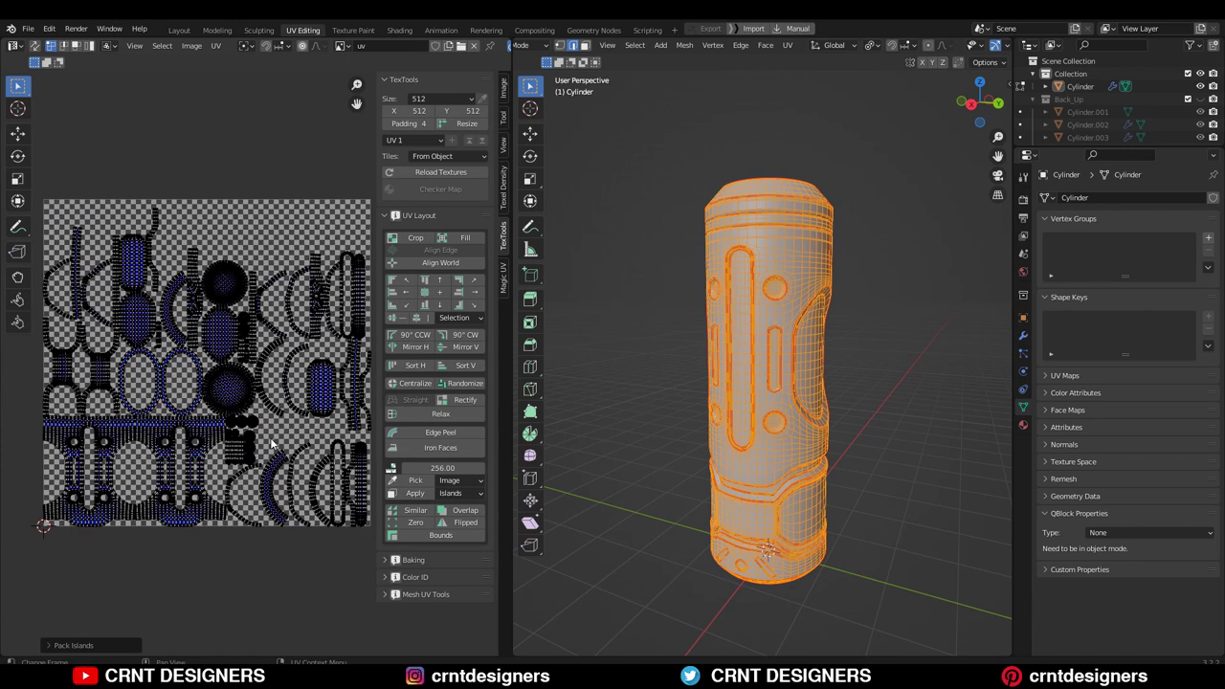
pyautogui.moveTo(594, 335); pyautogui.dragTo(677, 331, button='middle')
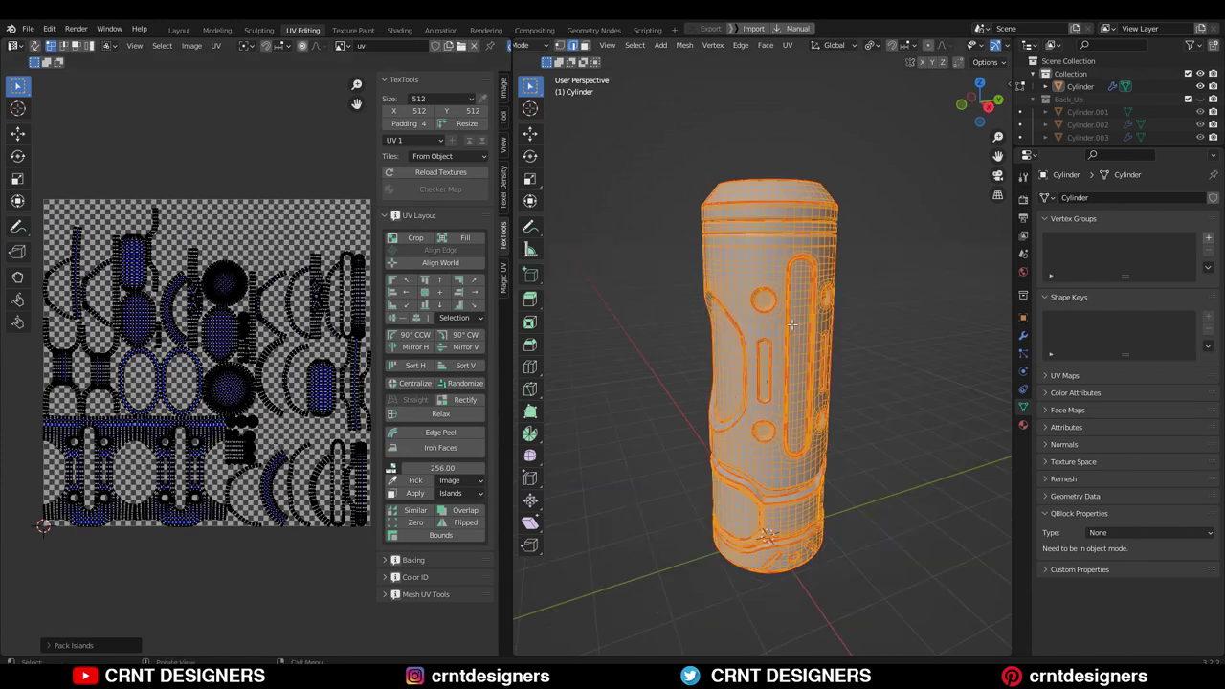
pyautogui.moveTo(792, 326)
pyautogui.mouseDown(button='middle')
pyautogui.moveTo(858, 315)
pyautogui.moveTo(794, 325)
pyautogui.mouseUp(button='middle')
# Open the Texel Density Checker and select the lower round cap island in the UV layout.
pyautogui.click(503, 189)
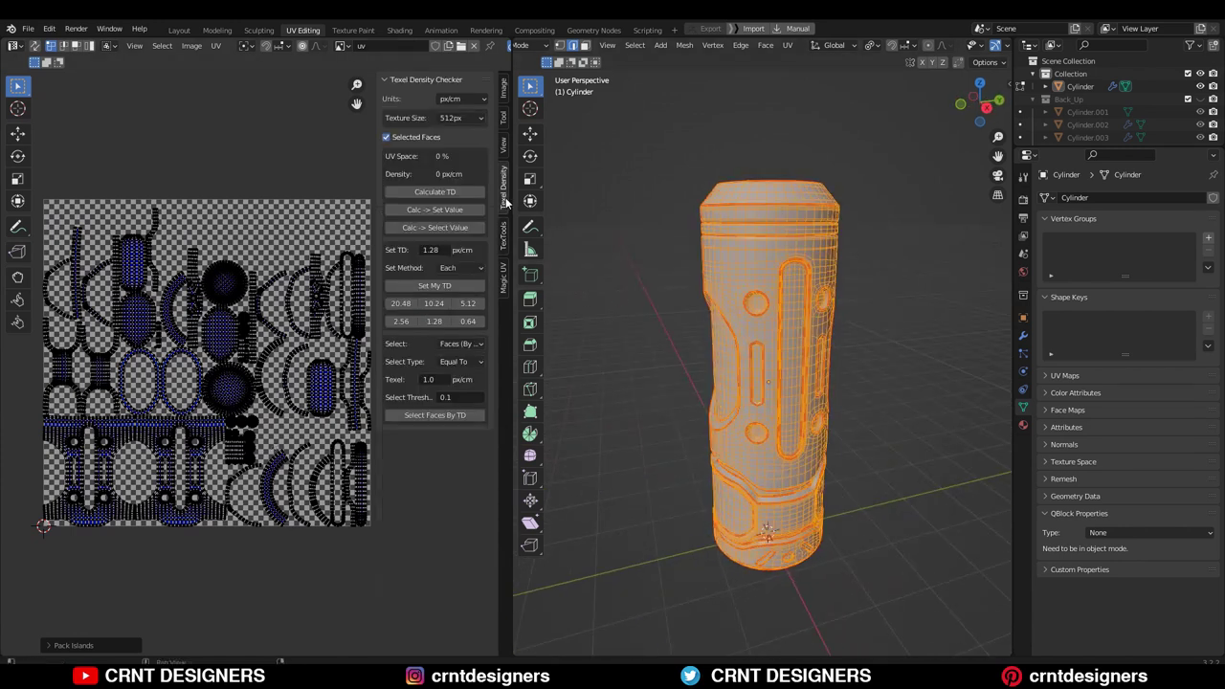
pyautogui.scroll(5, 208, 395)
pyautogui.press('l')
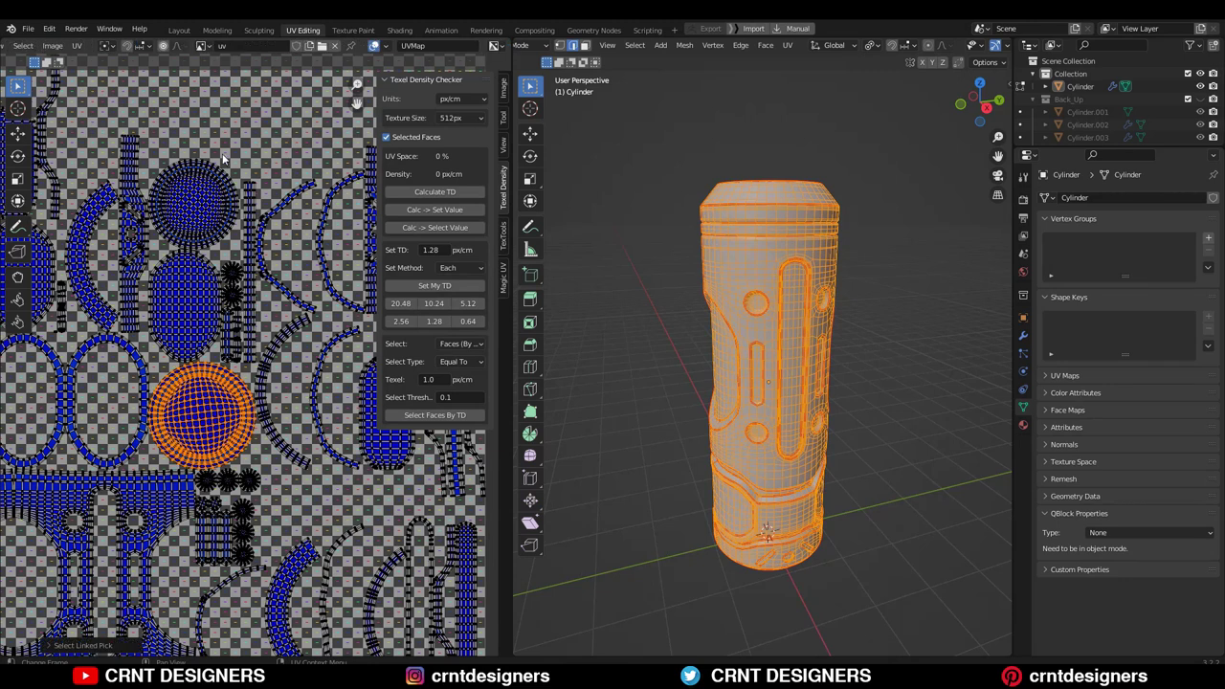
# Turn off the stretch display and unlink the uv image from the UV editor.
pyautogui.click(387, 50)
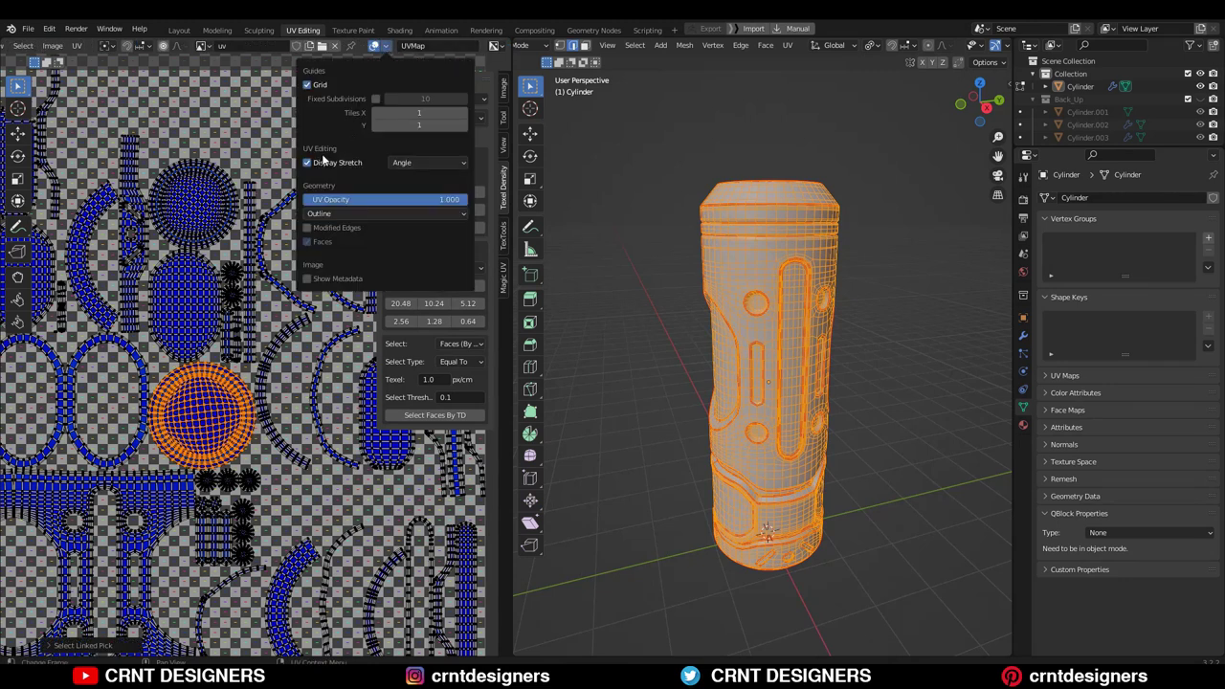
pyautogui.click(311, 165)
pyautogui.scroll(-2, 210, 318)
pyautogui.hotkey('alt', 'a')
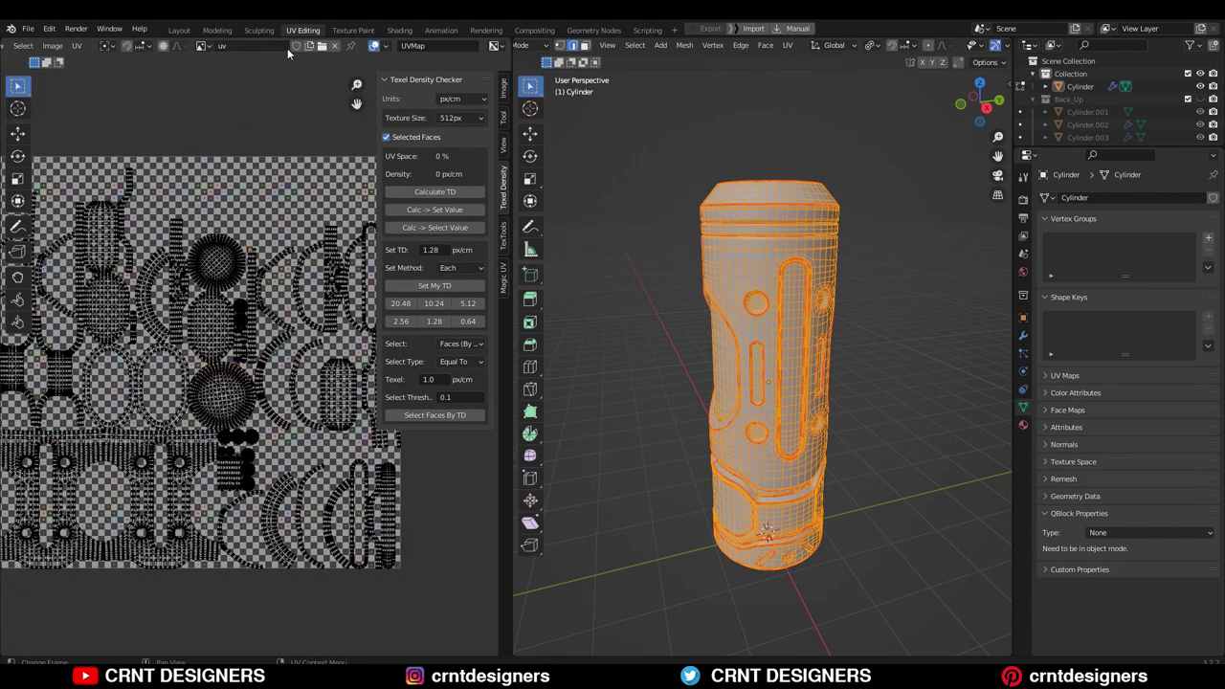
pyautogui.click(336, 46)
pyautogui.scroll(3, 234, 357)
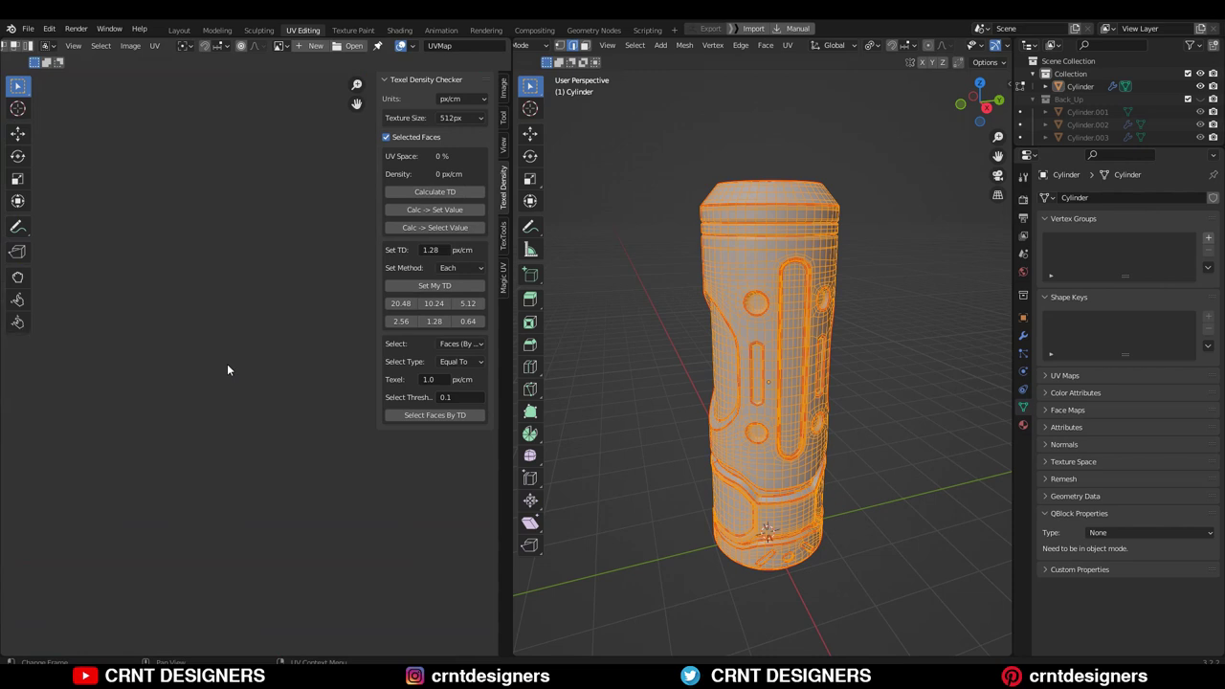
# Select the oval island between the two round caps, and select all islands in the layout.
pyautogui.moveTo(255, 353); pyautogui.dragTo(143, 410, button='middle')
pyautogui.press('l')
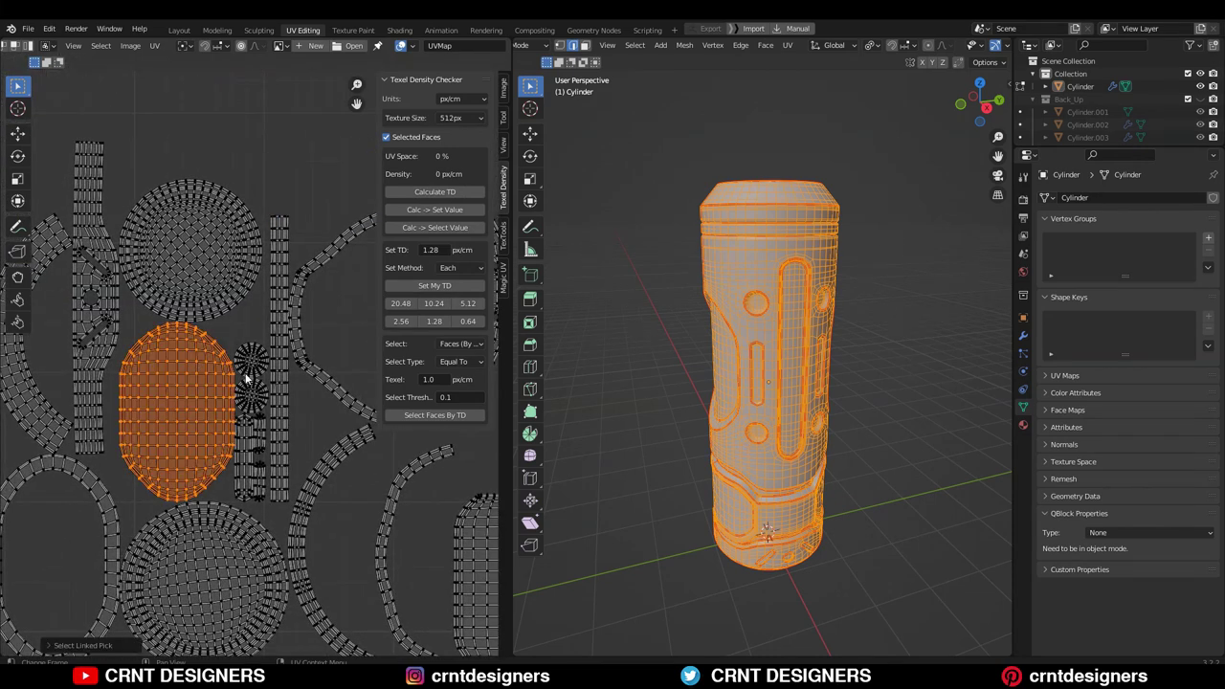
pyautogui.click(427, 208)
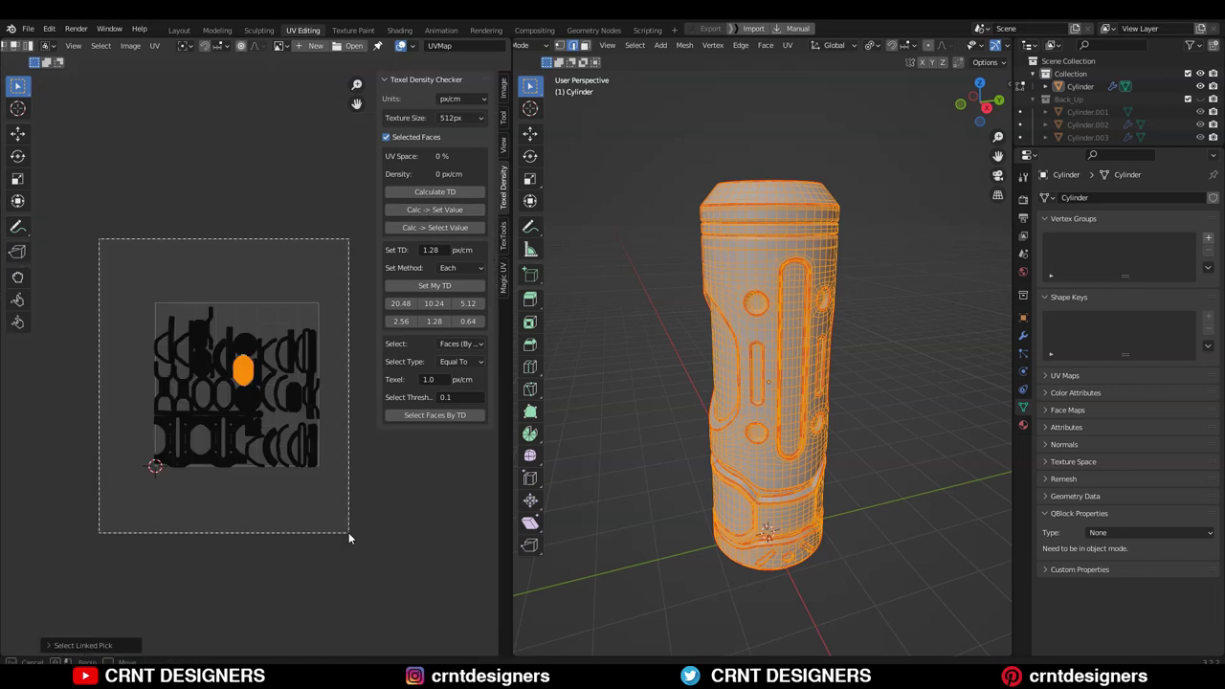
pyautogui.moveTo(113, 260); pyautogui.dragTo(341, 509)
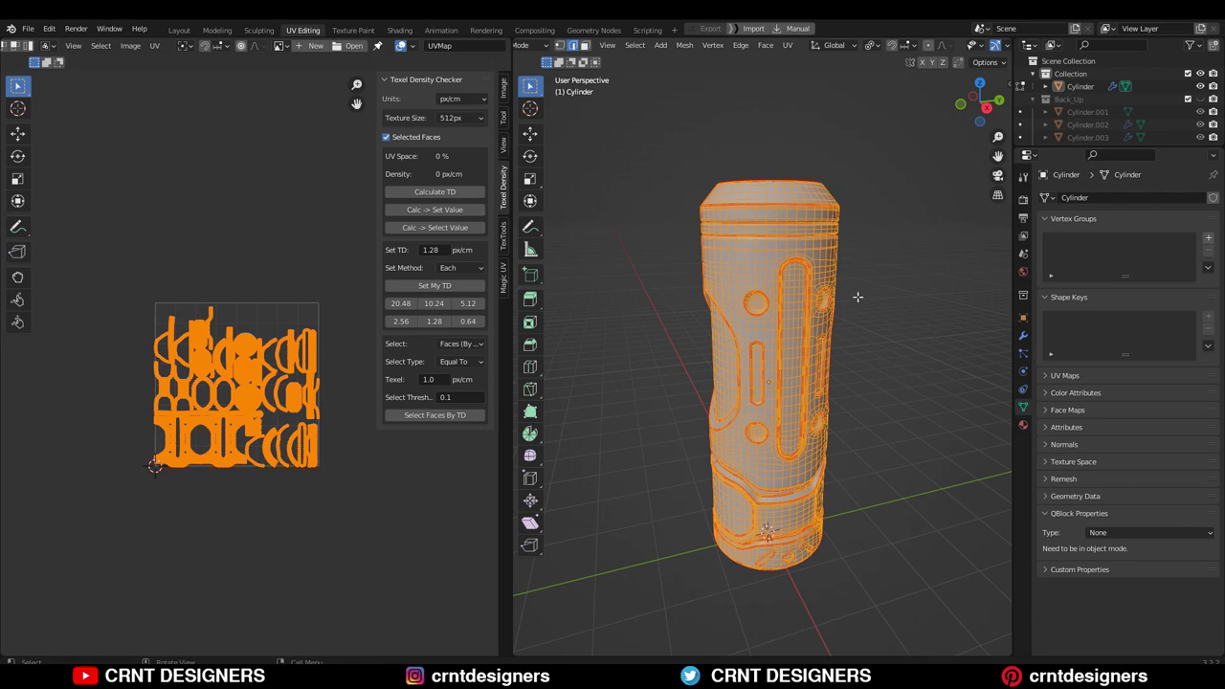
# Examine the packed island layout against the cylinder, looking for curved strips.
pyautogui.scroll(2, 833, 285)
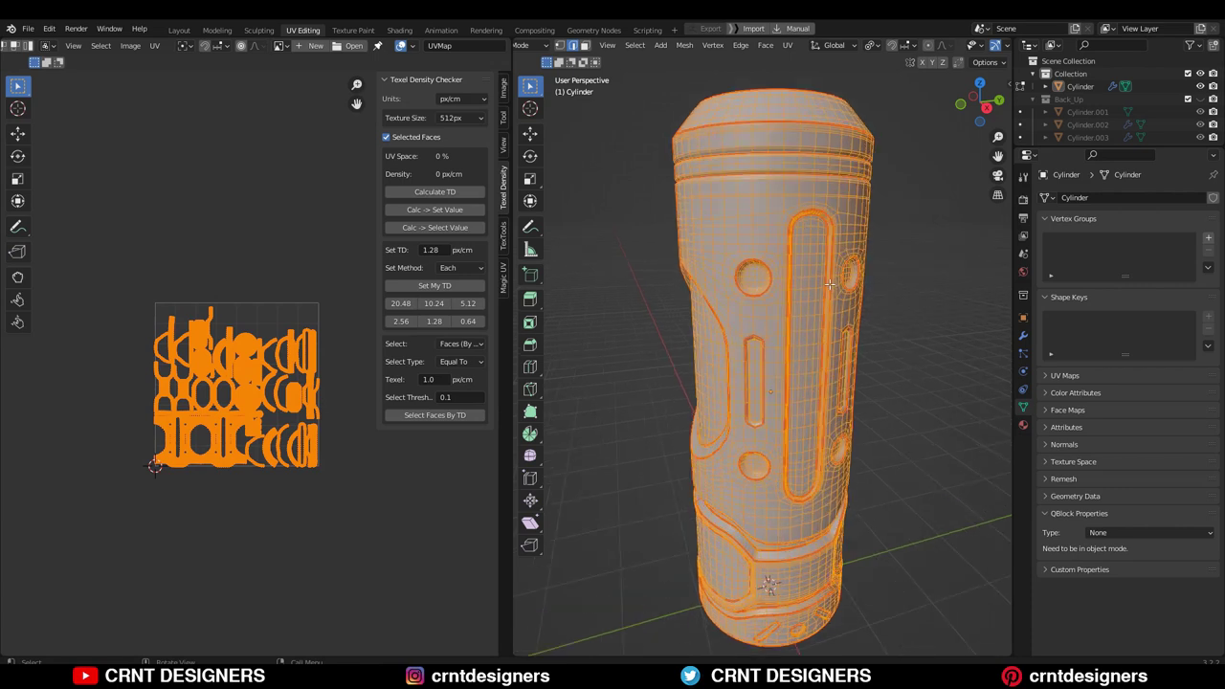
pyautogui.scroll(3, 247, 394)
pyautogui.moveTo(257, 436); pyautogui.dragTo(226, 314, button='middle')
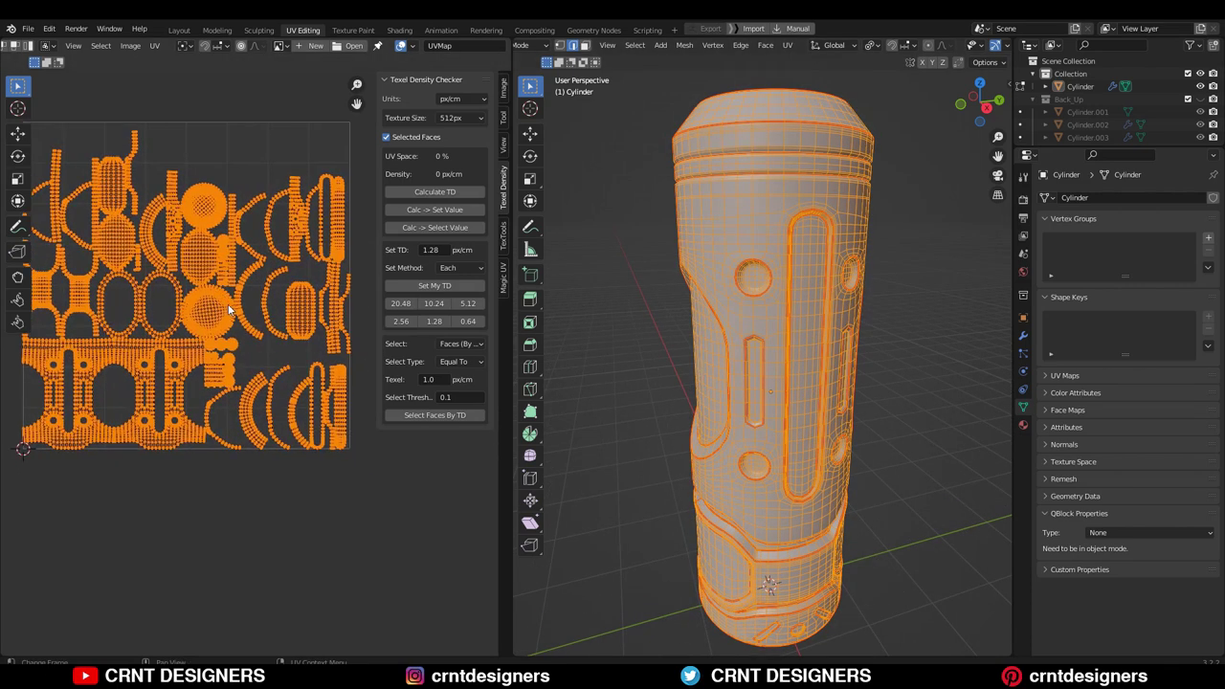
pyautogui.scroll(-3, 230, 312)
pyautogui.scroll(3, 241, 324)
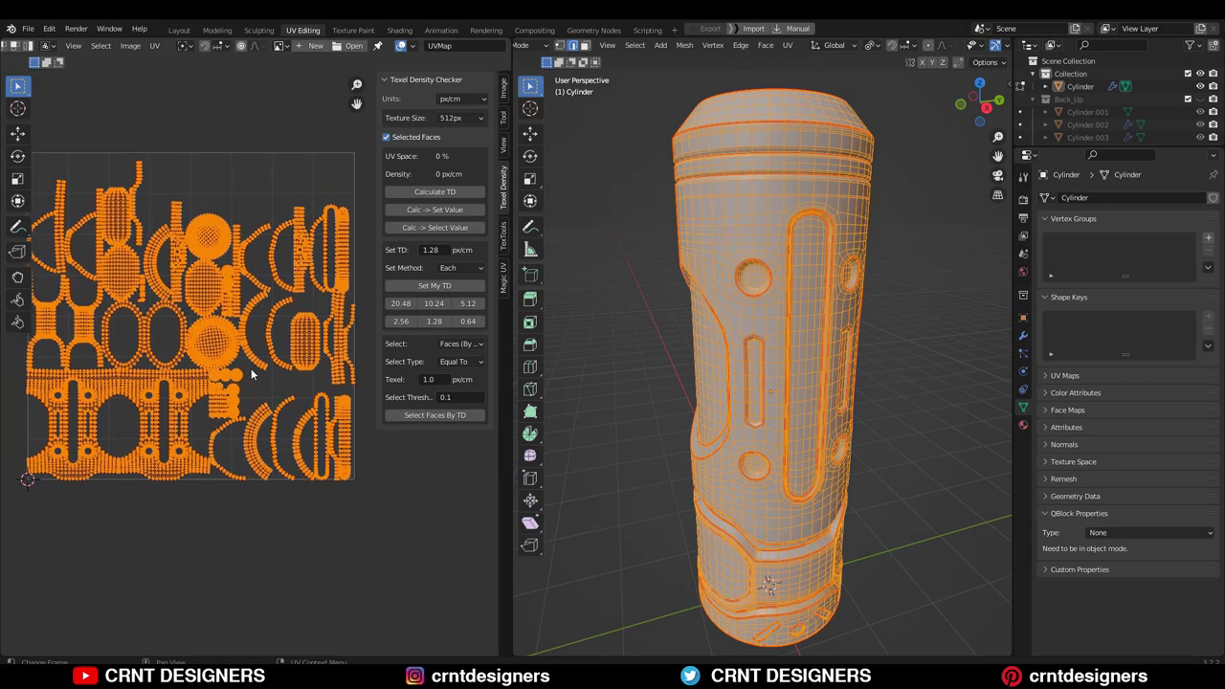
pyautogui.scroll(3, 254, 341)
pyautogui.scroll(-3, 811, 331)
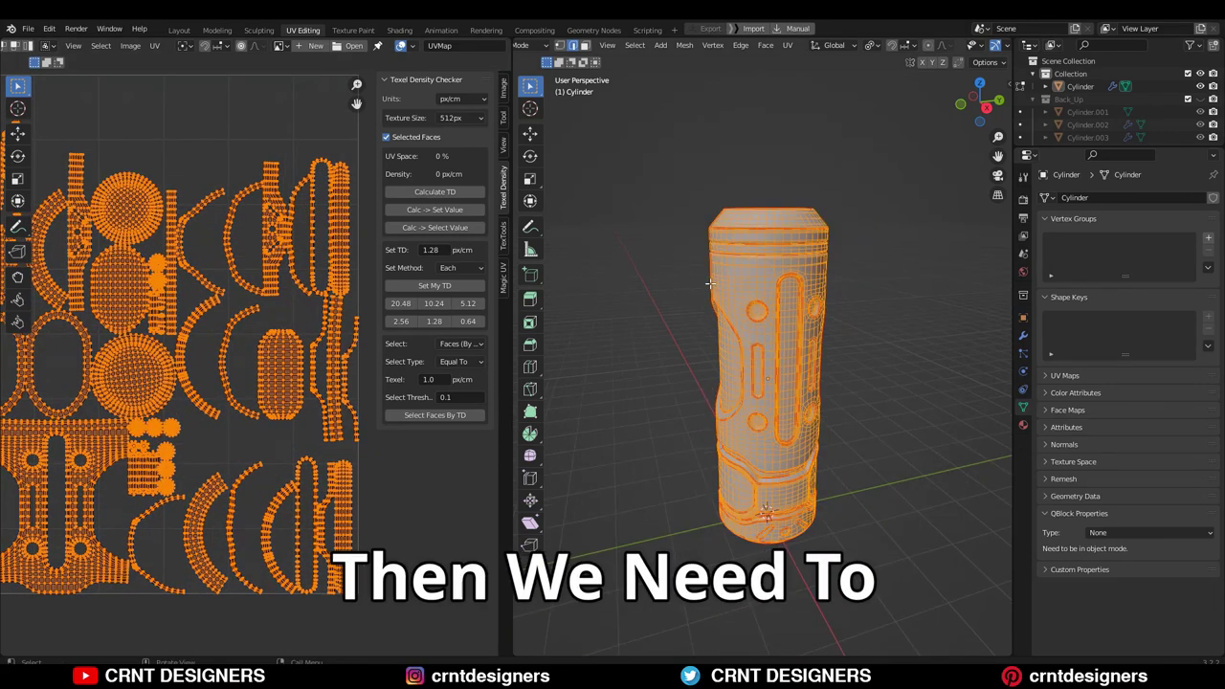
# Straighten the wide curved strip island beside the lower round cap with the TexTools Rectify operation.
pyautogui.scroll(5, 275, 320)
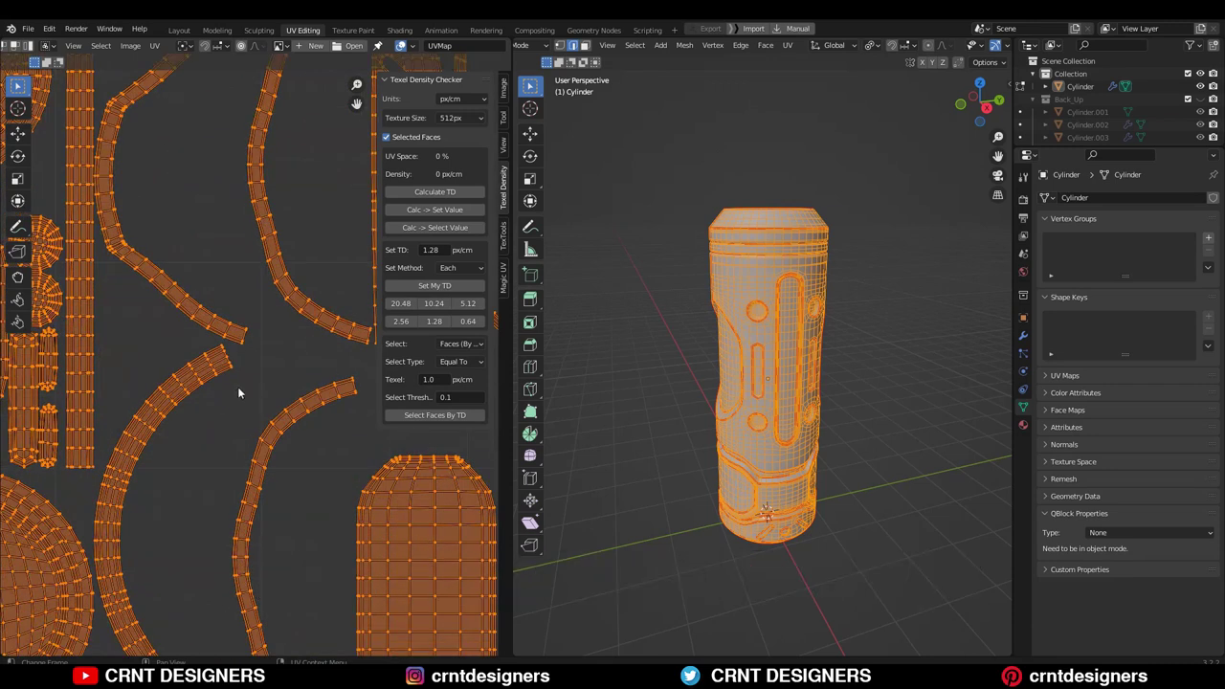
pyautogui.scroll(1, 245, 464)
pyautogui.moveTo(219, 430); pyautogui.dragTo(264, 315, button='middle')
pyautogui.click(233, 449)
pyautogui.scroll(-2, 252, 480)
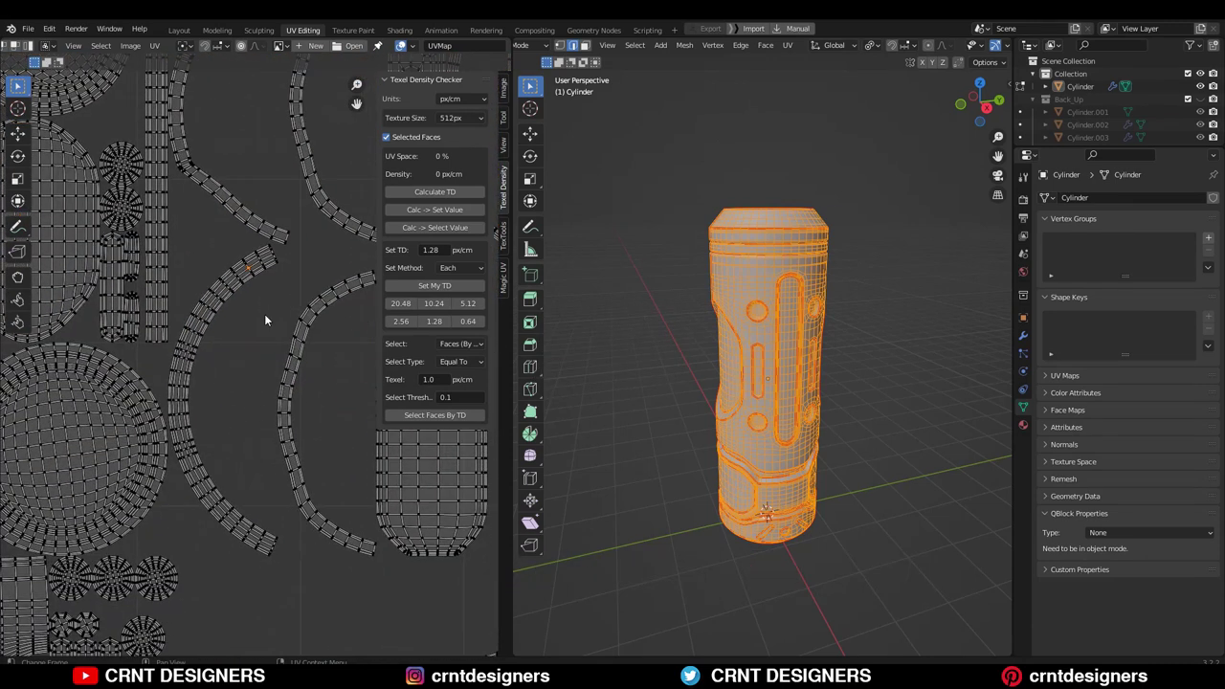
pyautogui.press('l')
pyautogui.click(207, 307)
pyautogui.press('l')
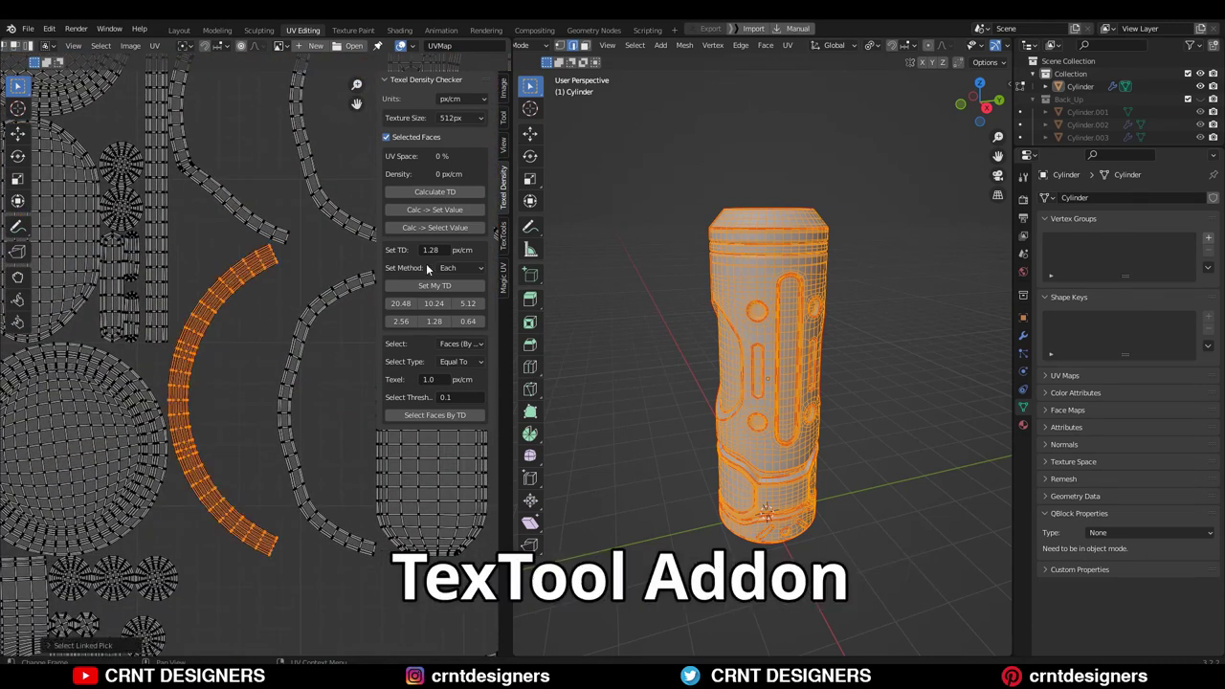
pyautogui.click(503, 248)
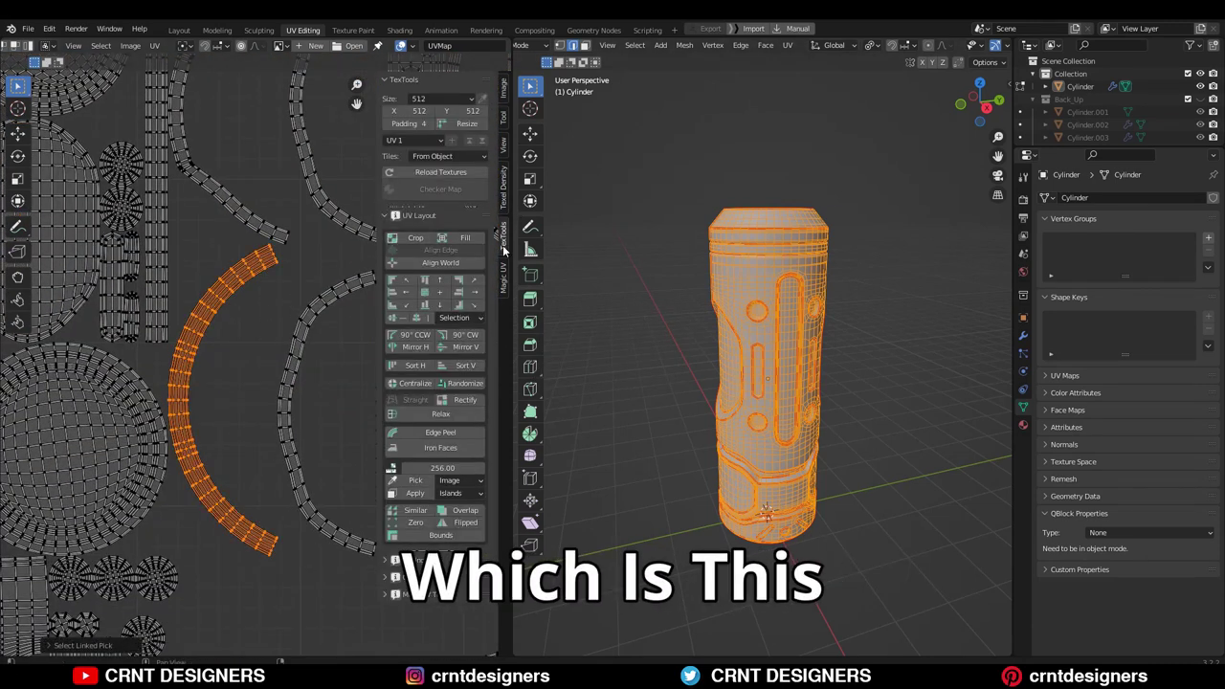
pyautogui.click(466, 400)
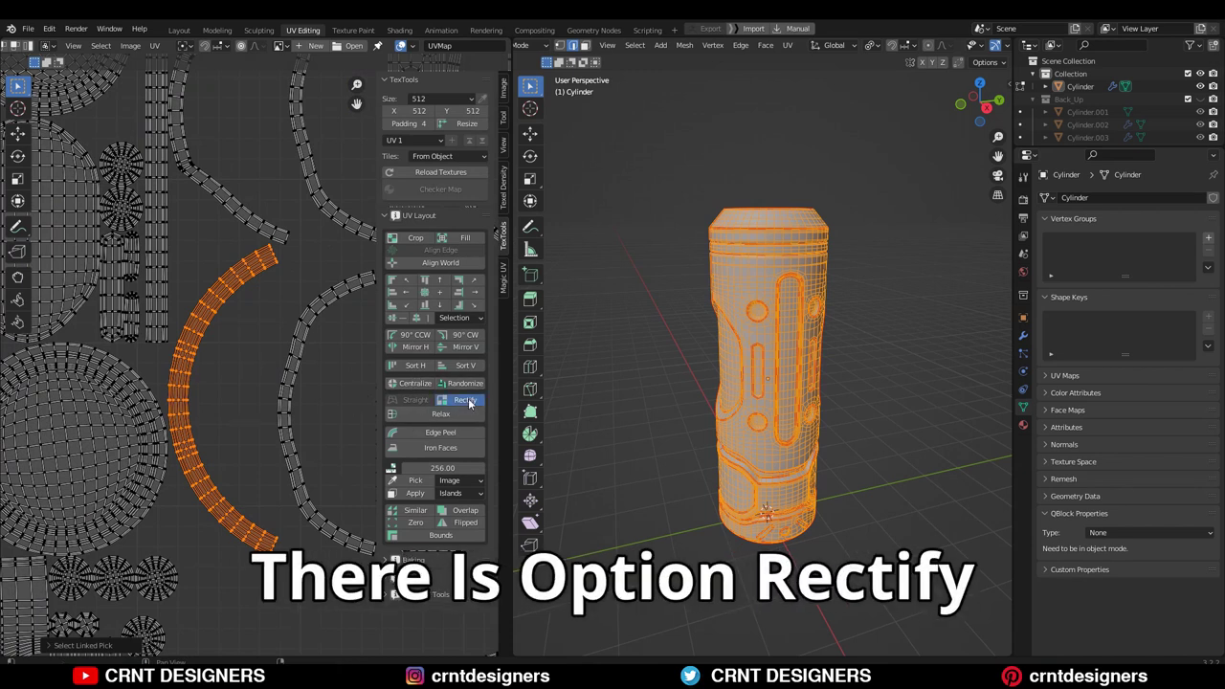
# Rectify the narrow curved strip next to the straightened one and move it down, clear of the neighbouring island.
pyautogui.scroll(3, 223, 324)
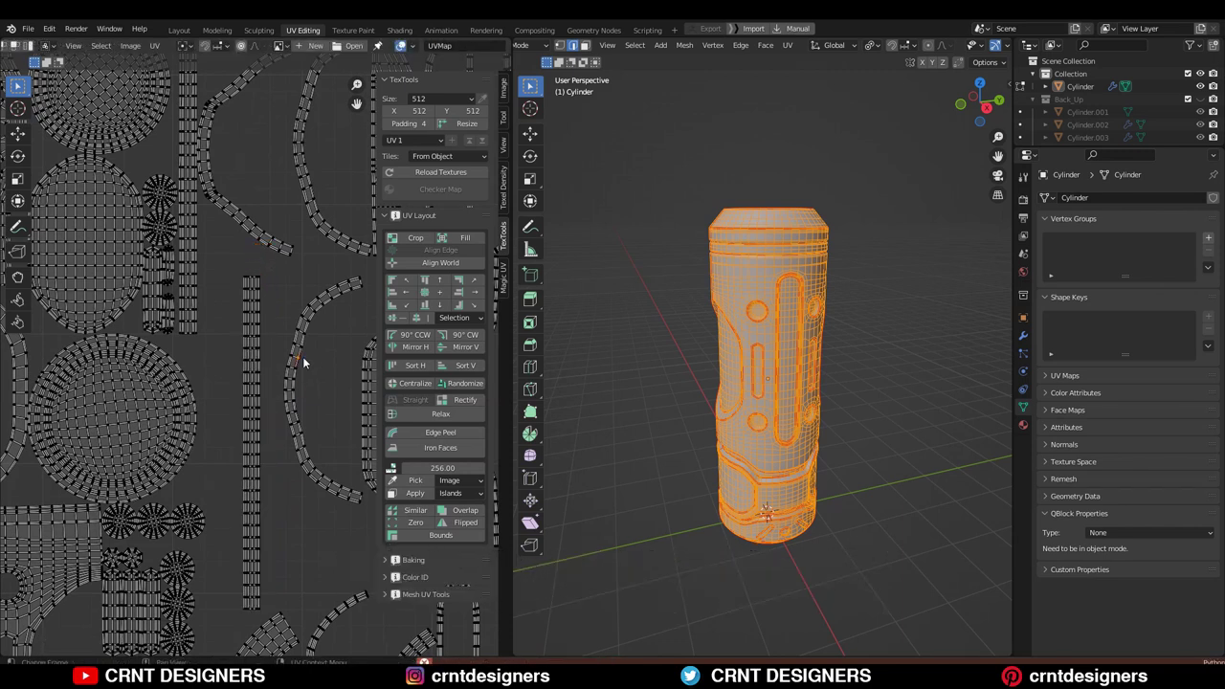
pyautogui.press('l')
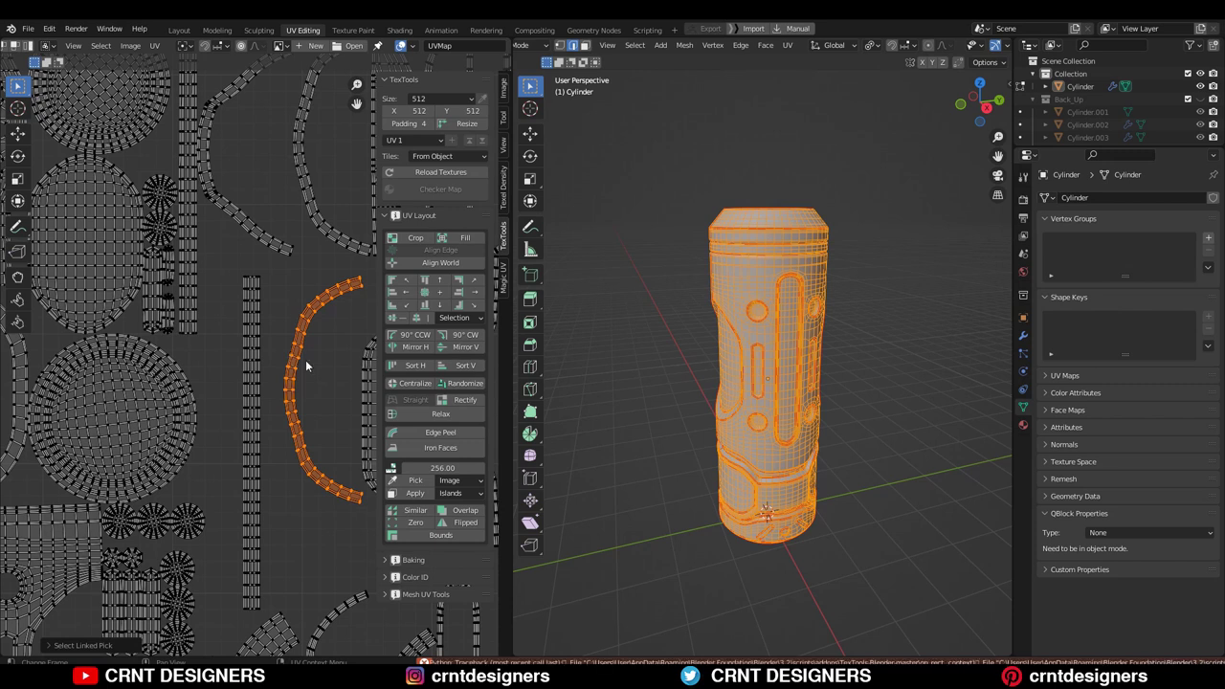
pyautogui.click(474, 406)
pyautogui.scroll(2, 316, 402)
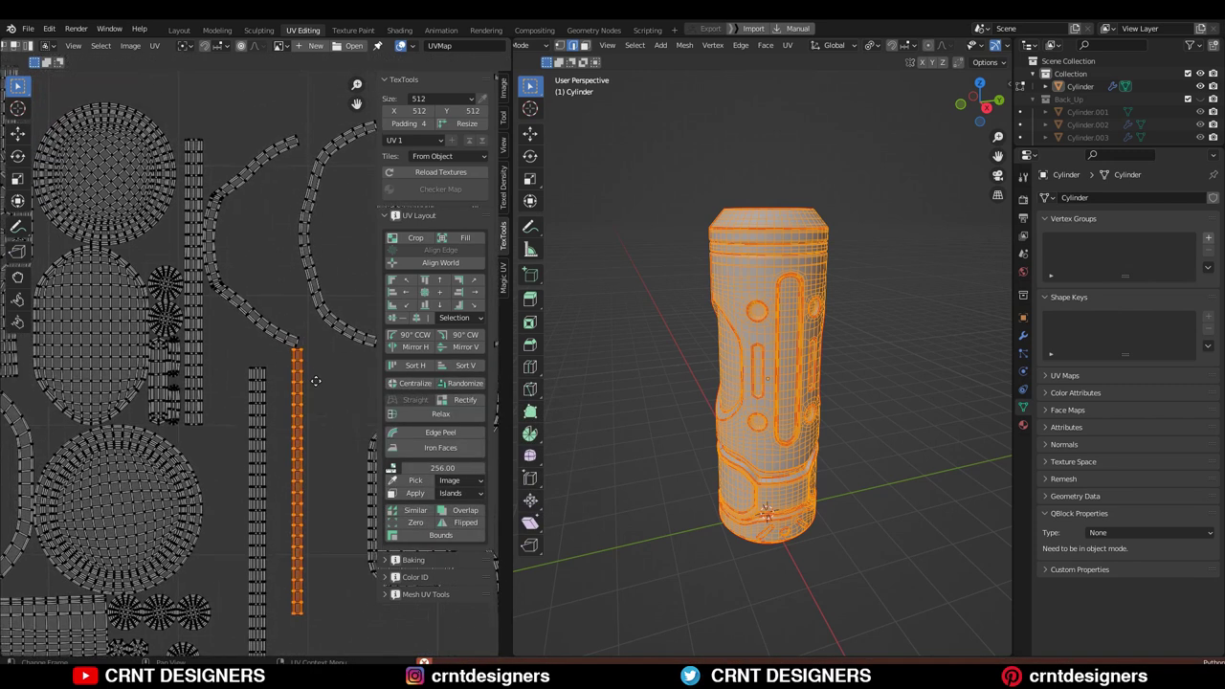
pyautogui.press('g')
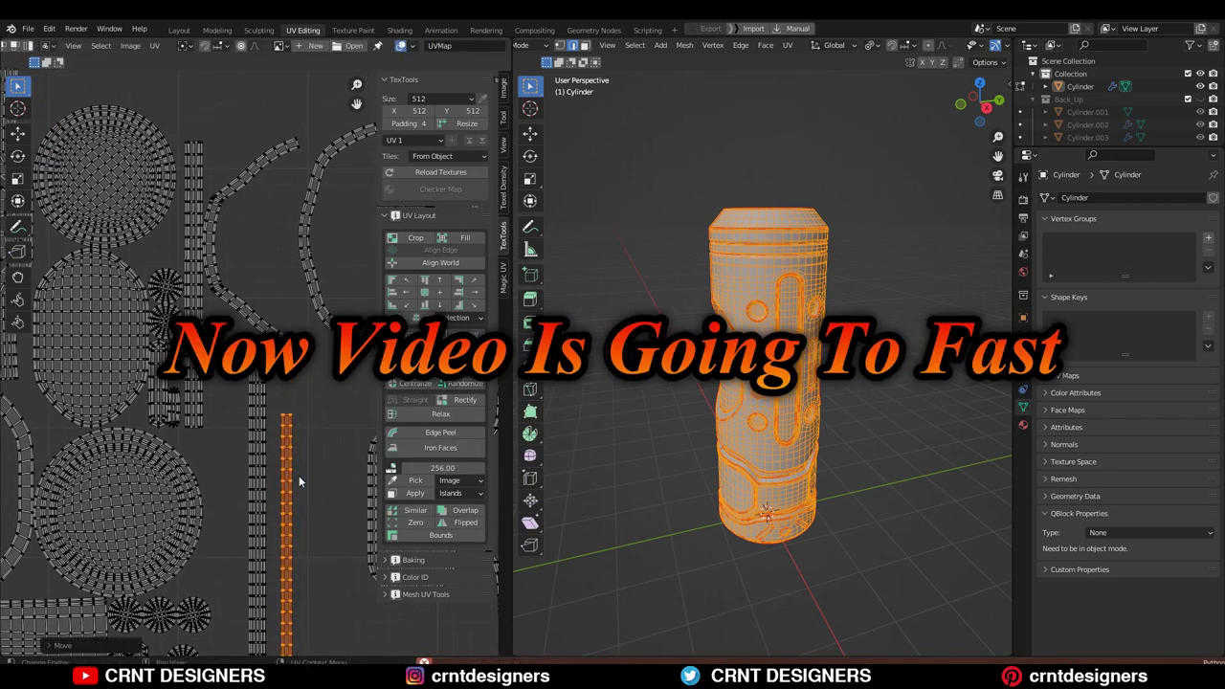
# Look over the remaining islands toward the layout's upper-left area for further curved strips.
pyautogui.click(254, 322)
pyautogui.scroll(-4, 254, 350)
pyautogui.moveTo(281, 406); pyautogui.dragTo(293, 292, button='middle')
pyautogui.scroll(3, 291, 301)
pyautogui.moveTo(170, 299); pyautogui.dragTo(343, 430, button='middle')
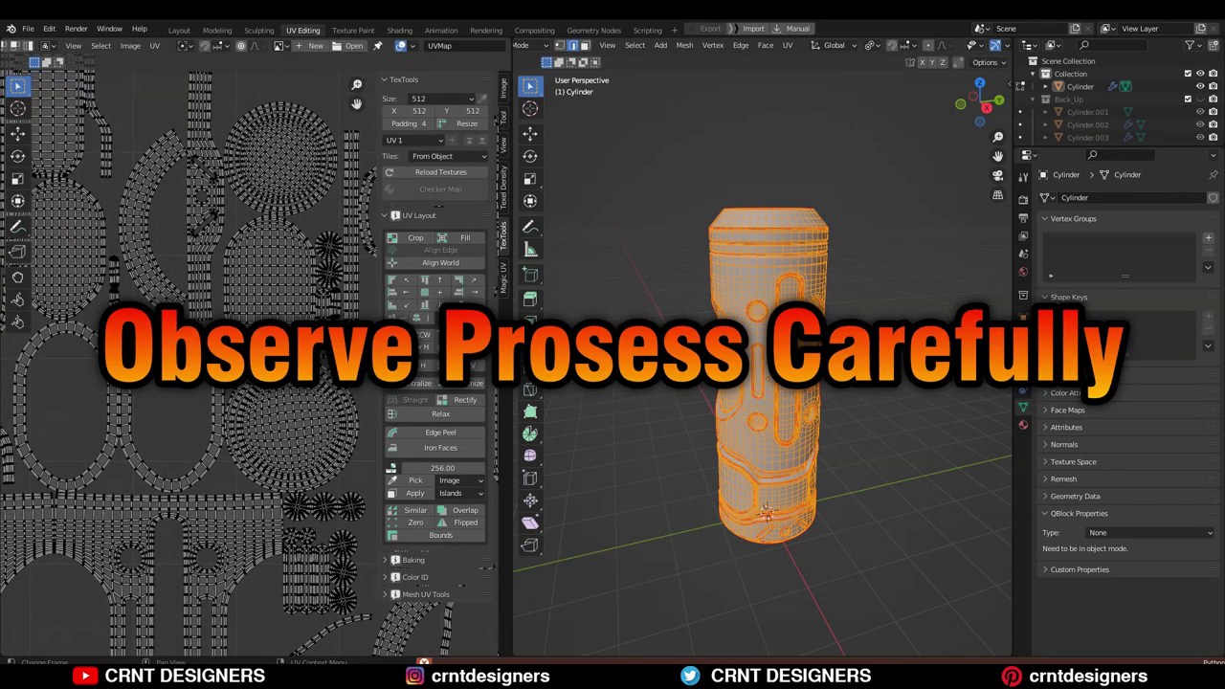
pyautogui.scroll(-4, 182, 290)
pyautogui.scroll(3, 176, 292)
pyautogui.moveTo(176, 292); pyautogui.dragTo(319, 438, button='middle')
pyautogui.scroll(1, 289, 382)
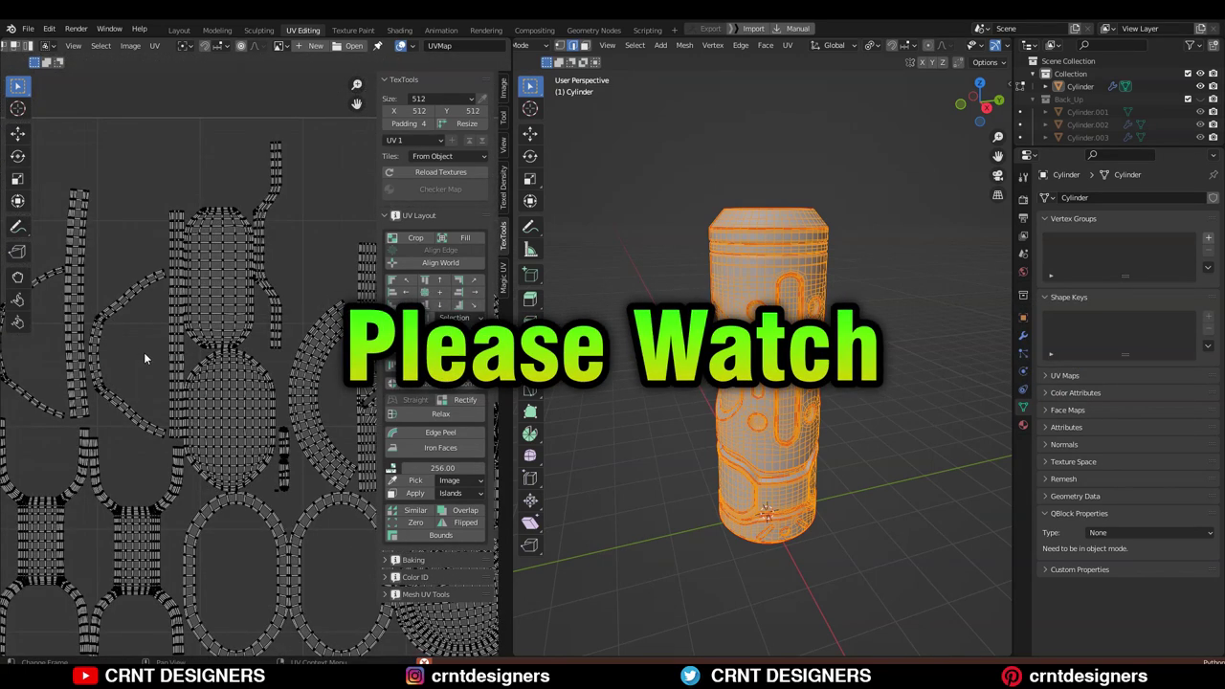
# Straighten the tall, slightly curved strip island between the two bent strips with the TexTools Rectify operation.
pyautogui.scroll(3, 193, 319)
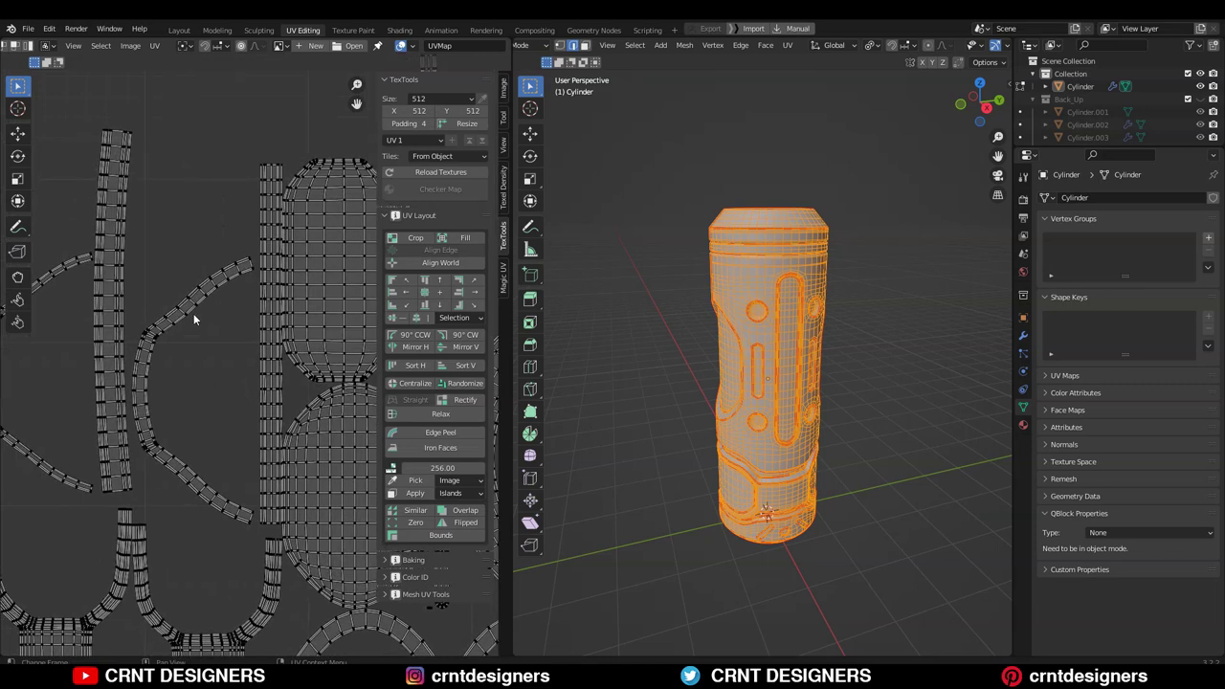
pyautogui.moveTo(193, 318); pyautogui.dragTo(304, 330, button='middle')
pyautogui.click(223, 347)
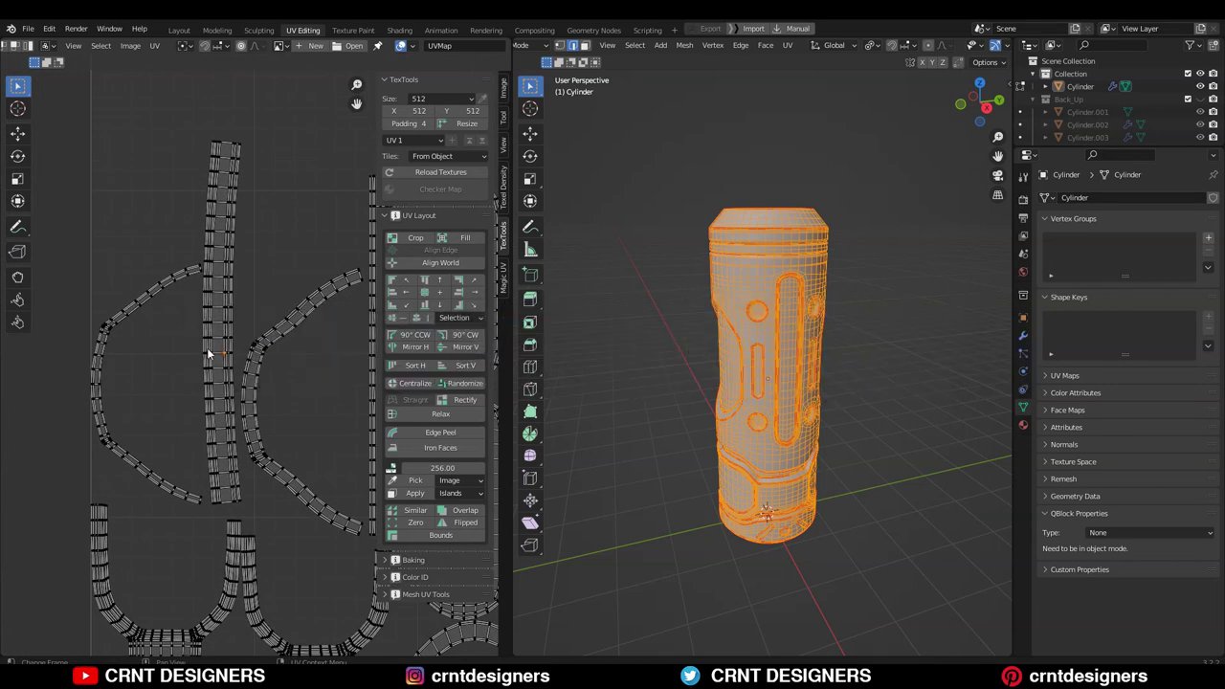
pyautogui.press('l')
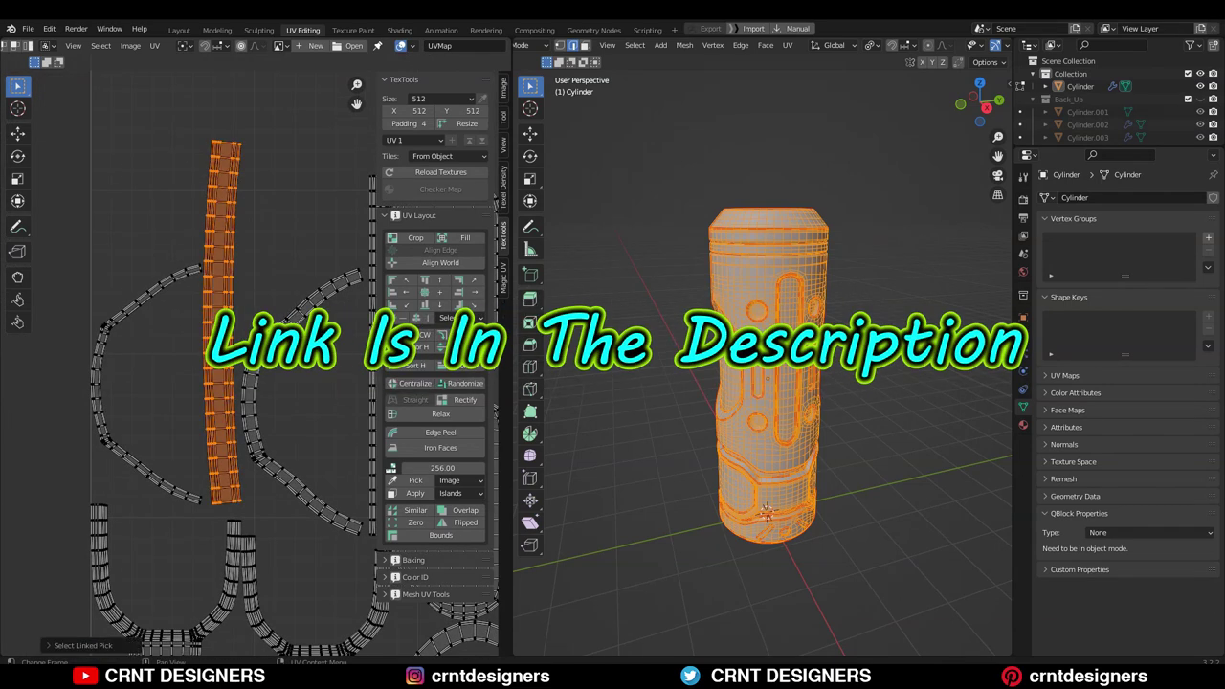
pyautogui.click(463, 400)
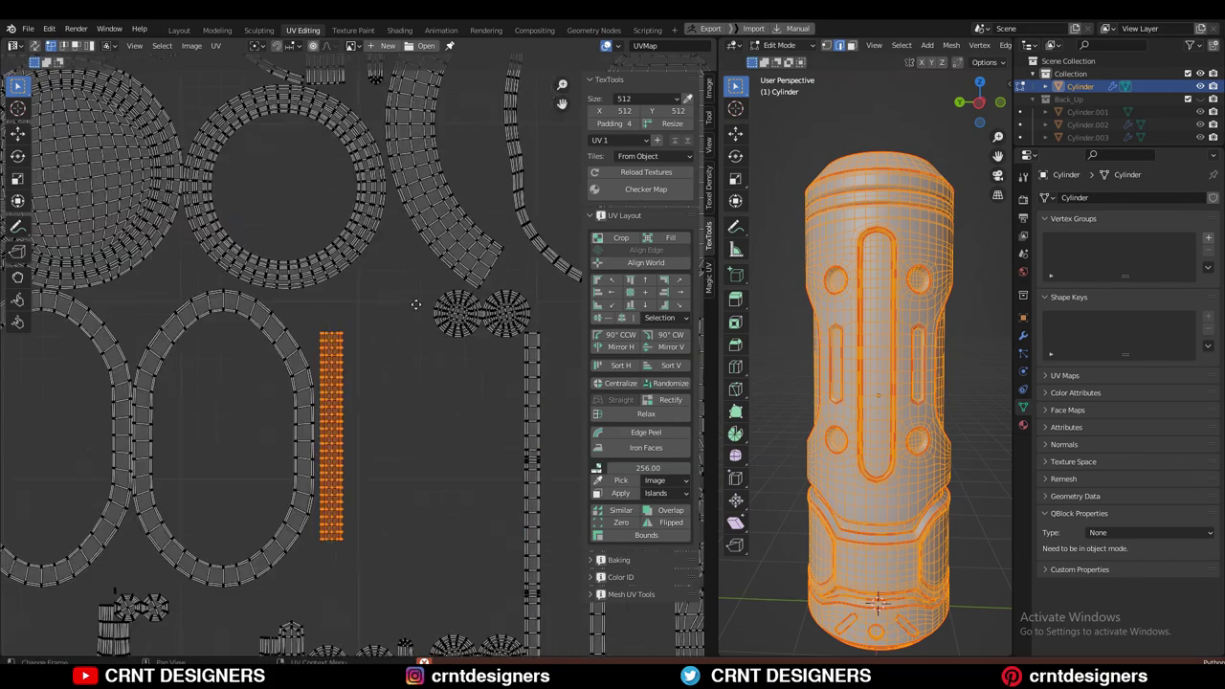
# Rectify the next curved strip islands and open the padding value of the strips' horizontal Align & Sort for editing.
pyautogui.scroll(-4, 417, 304)
pyautogui.scroll(5, 306, 323)
pyautogui.click(668, 400)
pyautogui.press('l')
pyautogui.click(669, 400)
pyautogui.moveTo(502, 172); pyautogui.dragTo(412, 311, button='middle')
pyautogui.scroll(-6, 386, 294)
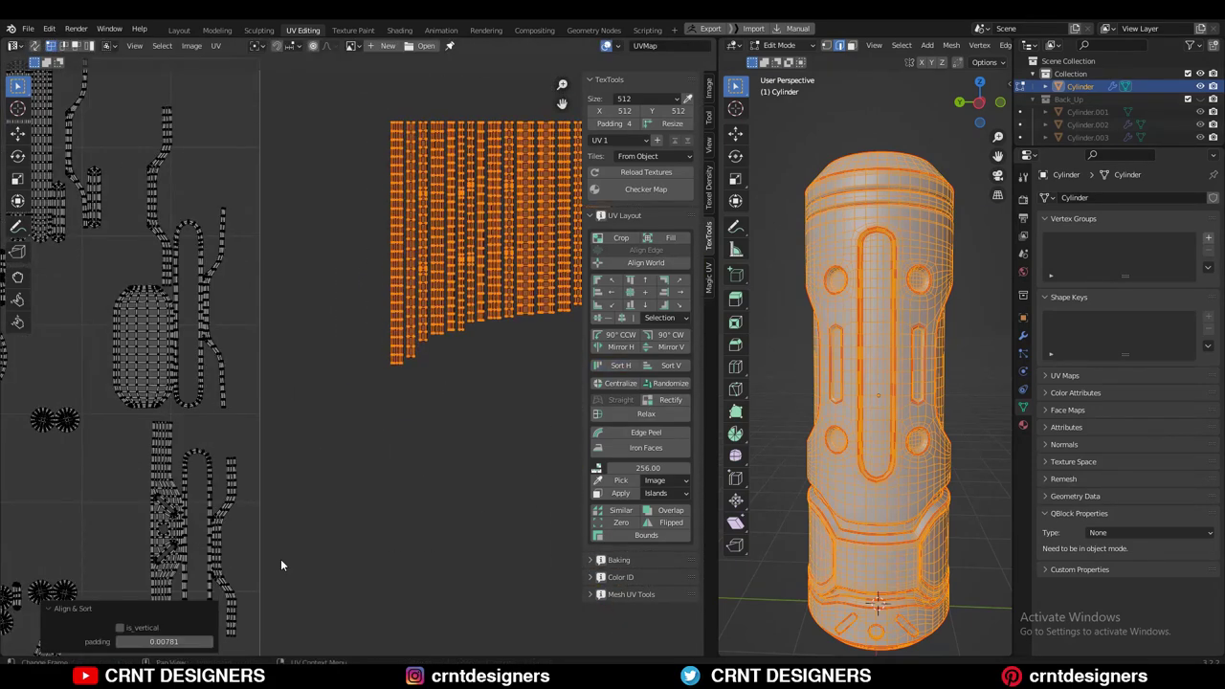
pyautogui.click(156, 641)
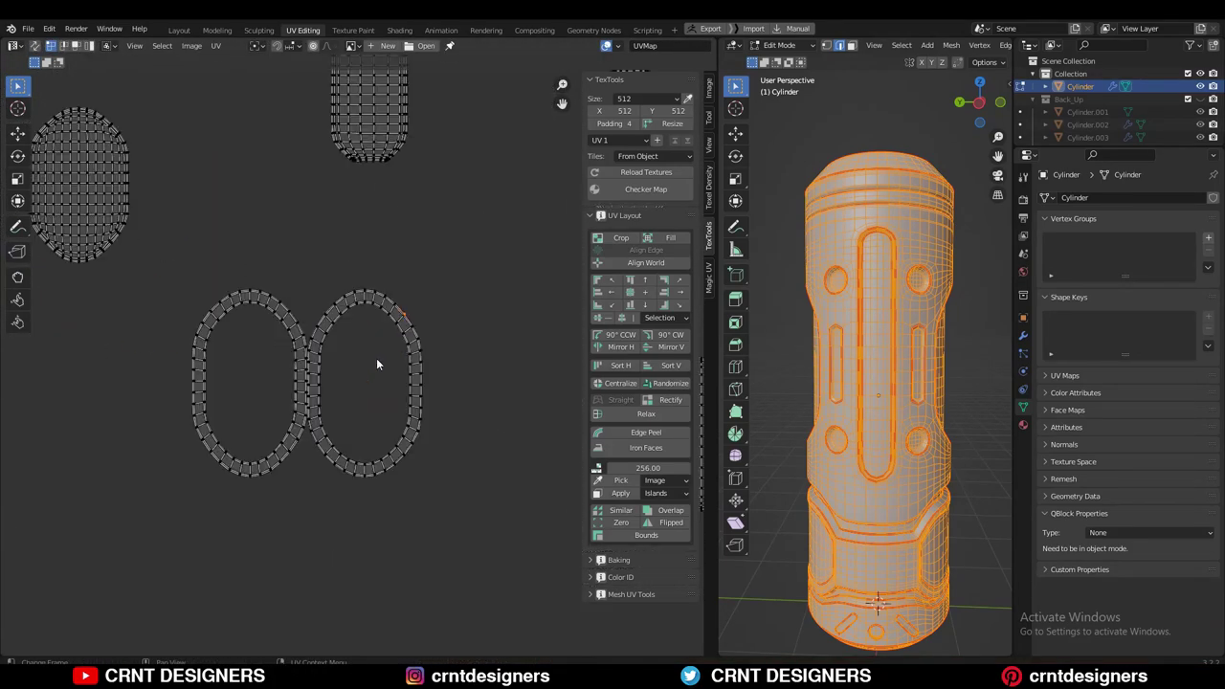
# Scale the selected oval ring island and the oval cap inside it along the X axis.
pyautogui.scroll(-3, 421, 388)
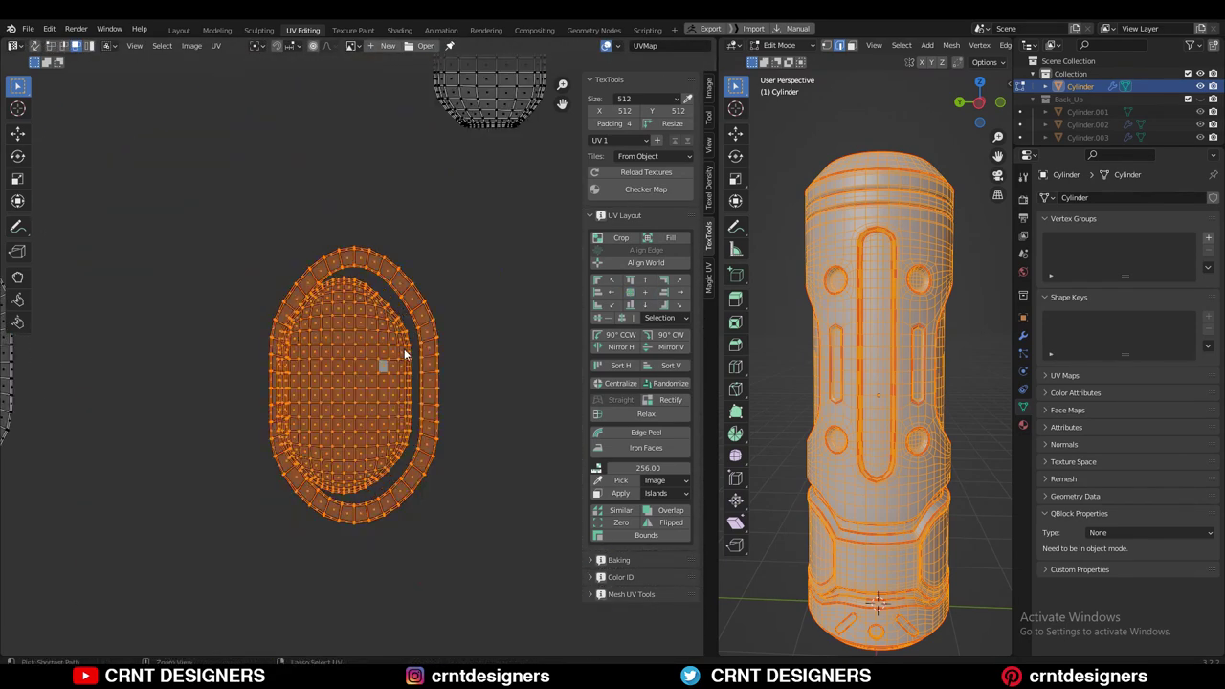
pyautogui.press('s')
pyautogui.press('x')
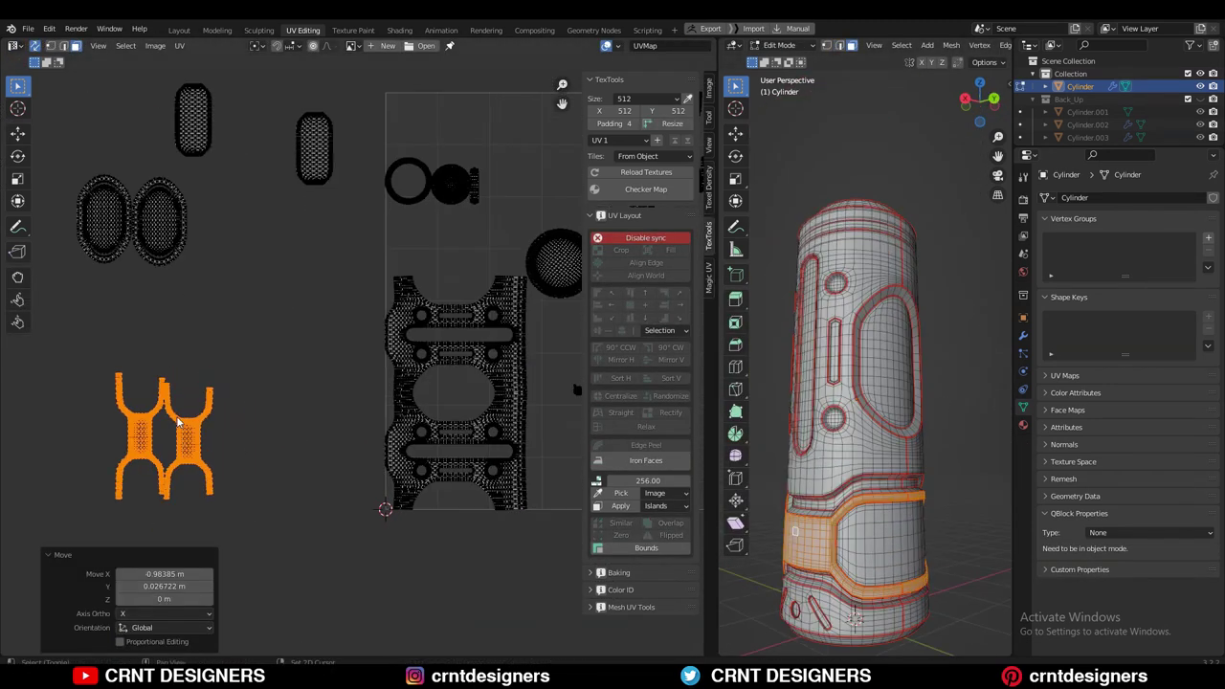
# Pick the capsule-shaped island above the paired ovals and move it toward the openings of the long linked island.
pyautogui.press('l')
pyautogui.click(327, 107)
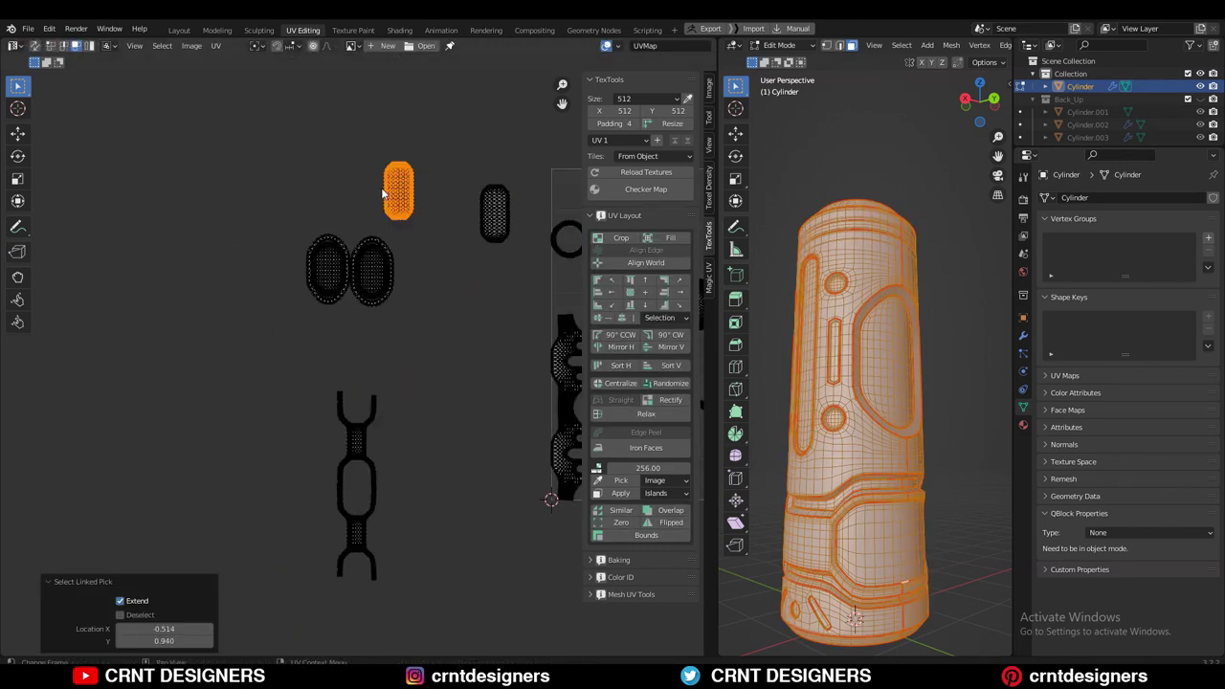
pyautogui.press('g')
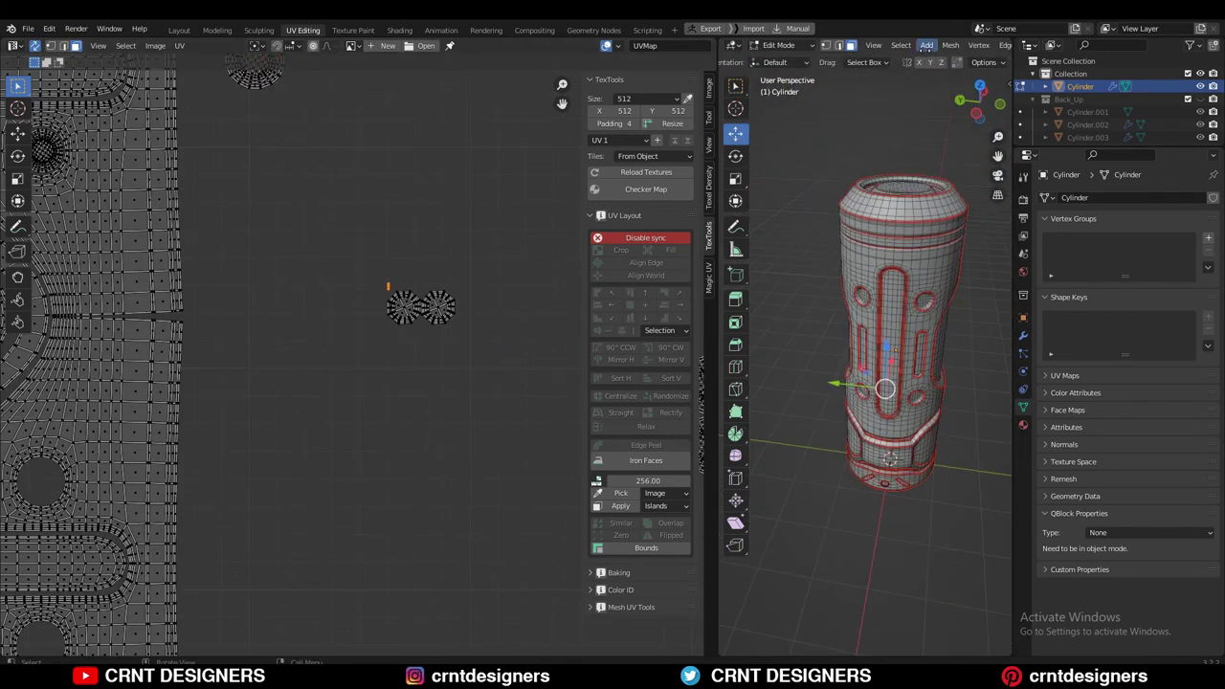
pyautogui.click(847, 116)
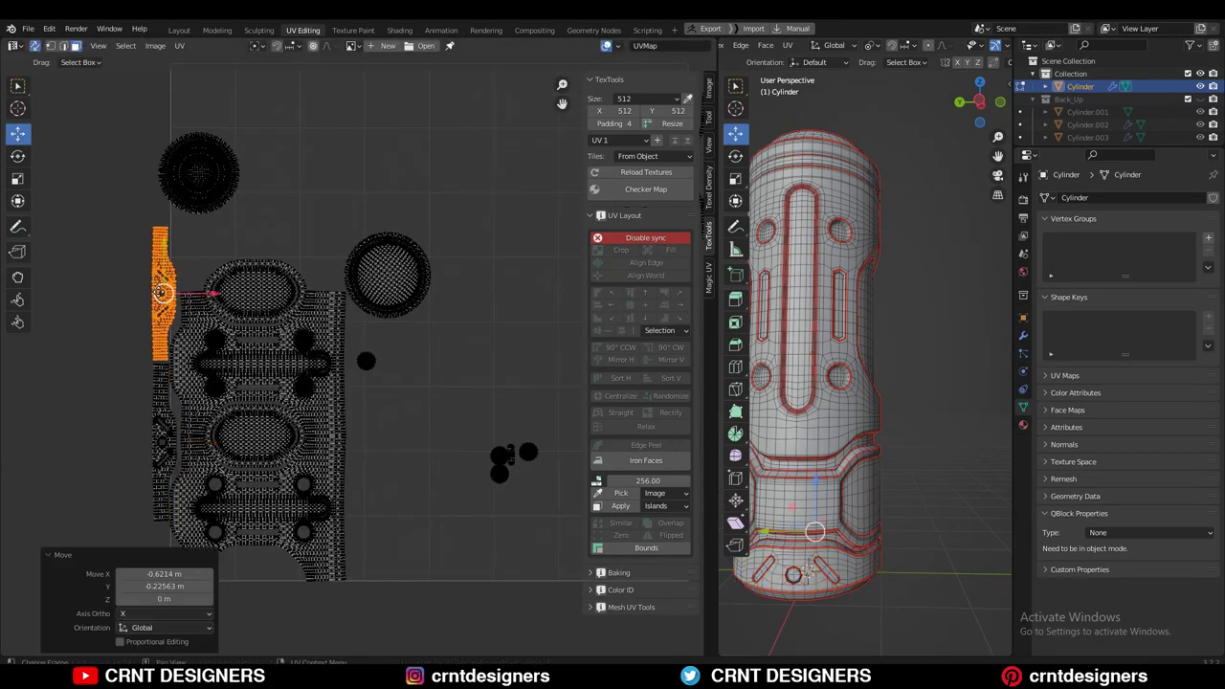
pyautogui.scroll(3, 165, 382)
pyautogui.moveTo(165, 381); pyautogui.dragTo(295, 334, button='middle')
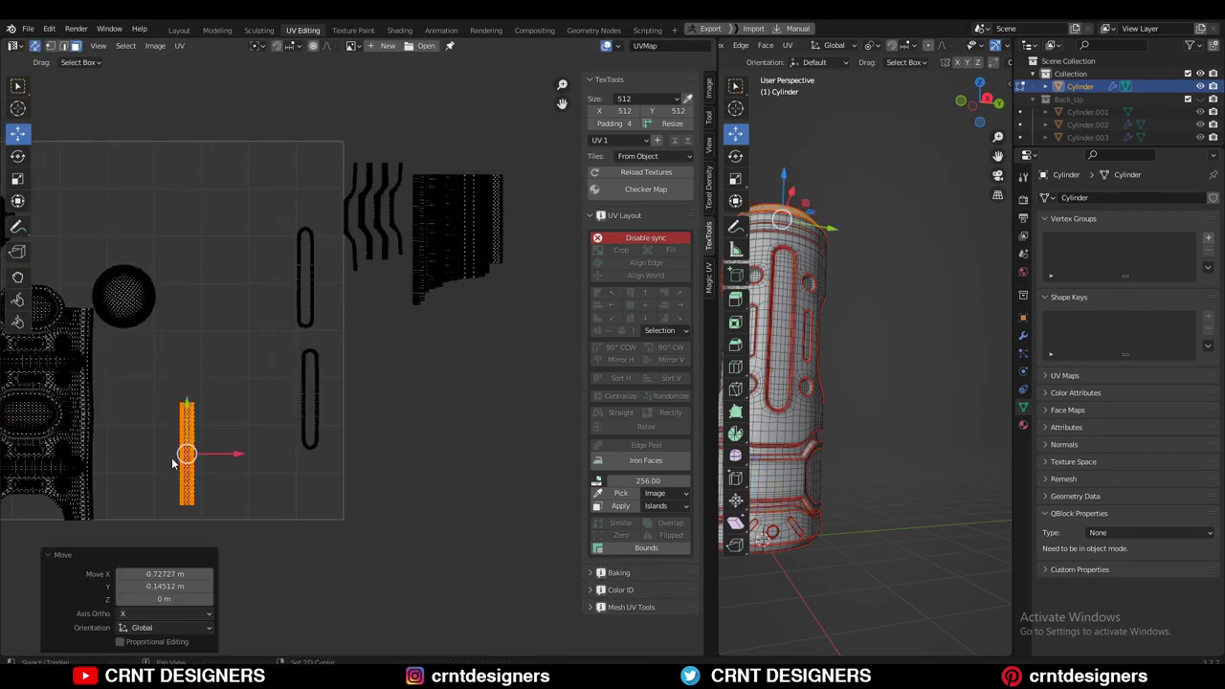
# Select the sorted strips and both slot-shaped islands without the round caps, and move them slightly up.
pyautogui.moveTo(297, 182); pyautogui.dragTo(388, 393)
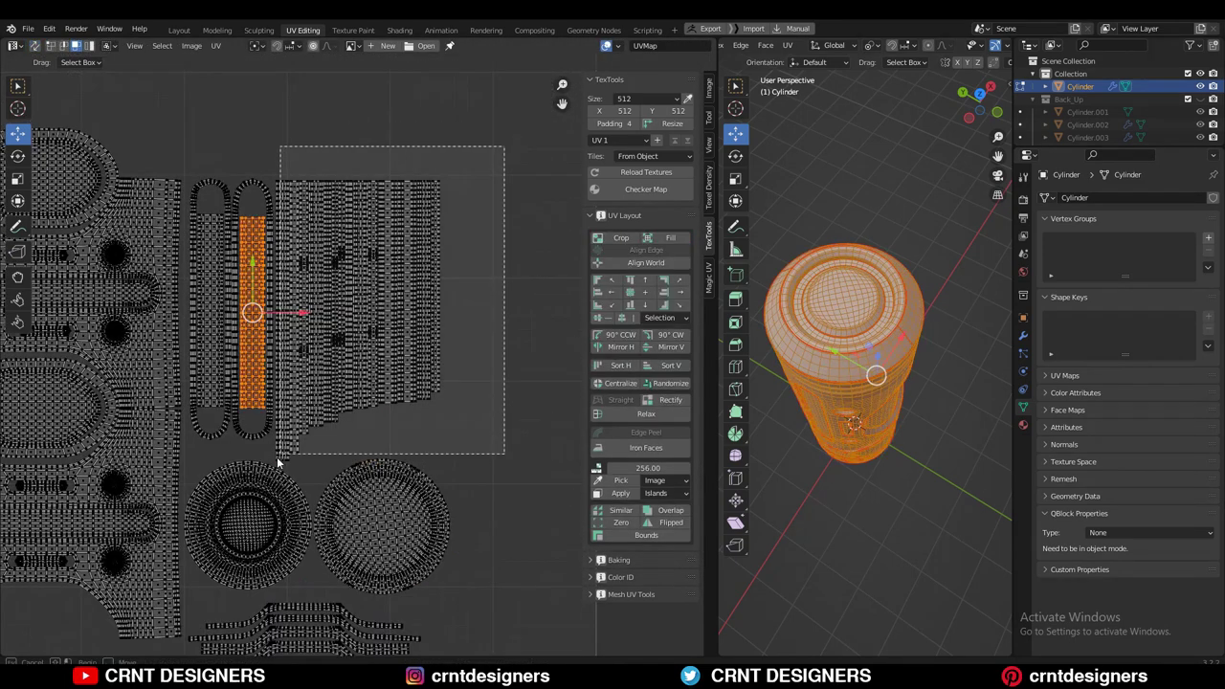
pyautogui.moveTo(277, 462); pyautogui.dragTo(277, 459)
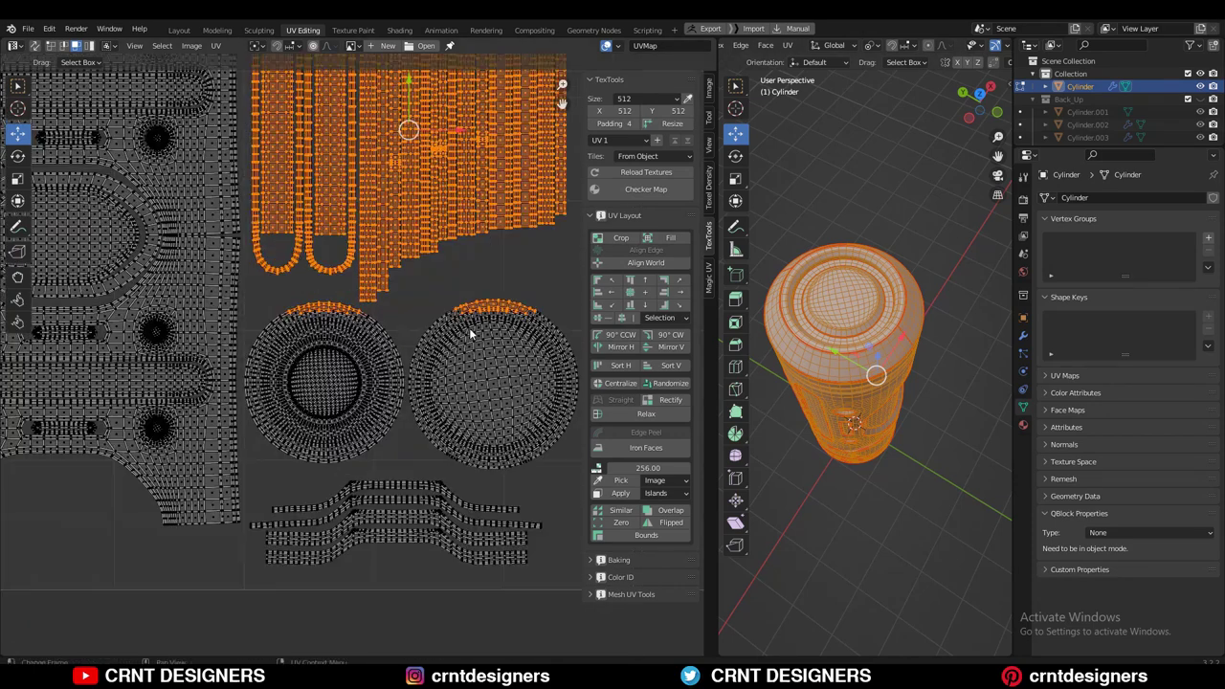
pyautogui.keyDown('ctrl'); pyautogui.moveTo(554, 295); pyautogui.dragTo(268, 330); pyautogui.keyUp('ctrl')
pyautogui.scroll(-2, 436, 271)
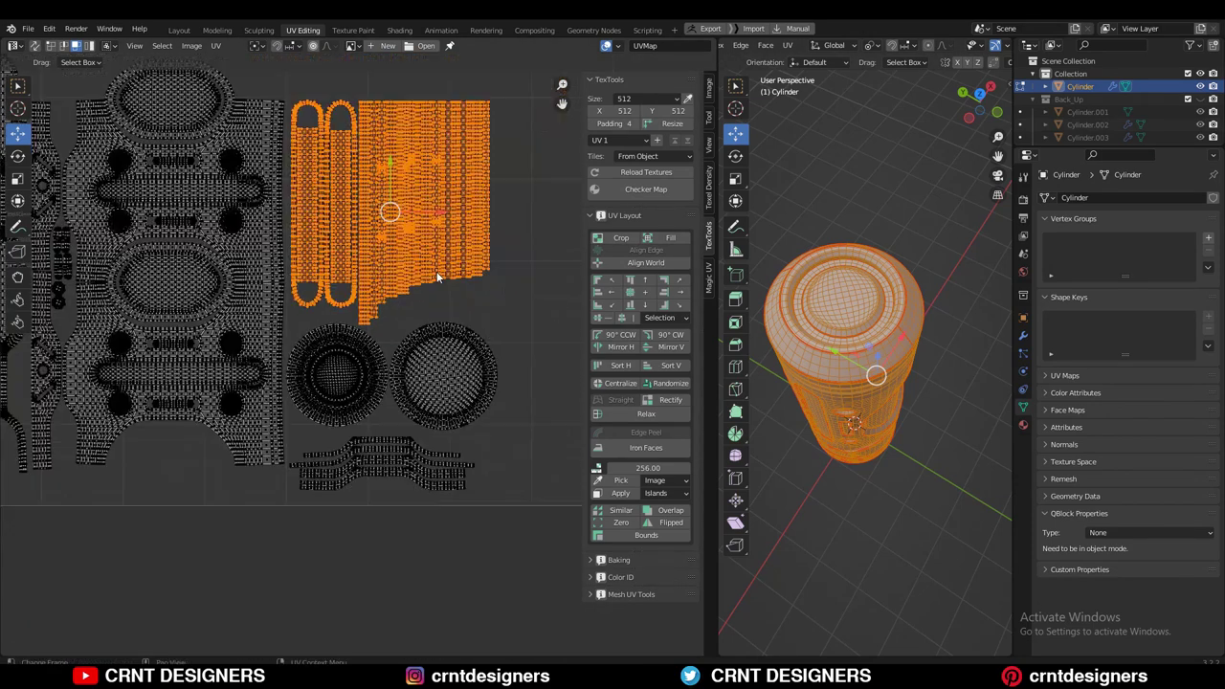
pyautogui.moveTo(387, 170); pyautogui.dragTo(387, 143)
# Select the two round caps and the bent strips below them, excluding the body panel, and move them slightly up.
pyautogui.moveTo(504, 287); pyautogui.dragTo(261, 507)
pyautogui.keyDown('ctrl'); pyautogui.moveTo(277, 285); pyautogui.dragTo(241, 492); pyautogui.keyUp('ctrl')
pyautogui.moveTo(382, 413); pyautogui.dragTo(380, 385)
# Select all UV islands, scale them up and shift the whole layout within the UV tile.
pyautogui.scroll(-4, 380, 384)
pyautogui.press('a')
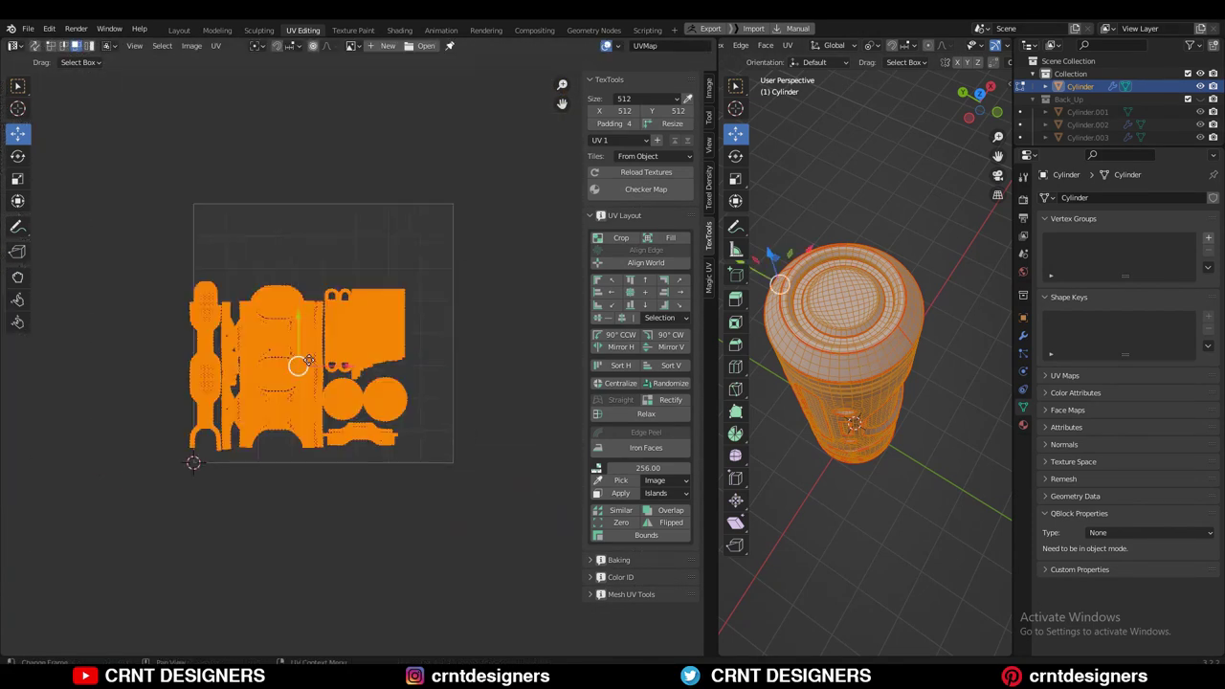
pyautogui.press('s')
pyautogui.click(244, 316)
pyautogui.press('g')
pyautogui.click(233, 303)
# Try rotating the long linked island by 90° and placing it horizontally above the other islands.
pyautogui.moveTo(134, 196); pyautogui.dragTo(209, 478)
pyautogui.moveTo(153, 354); pyautogui.dragTo(220, 367, button='middle')
pyautogui.write('r90')
pyautogui.press('Return')
pyautogui.press('g')
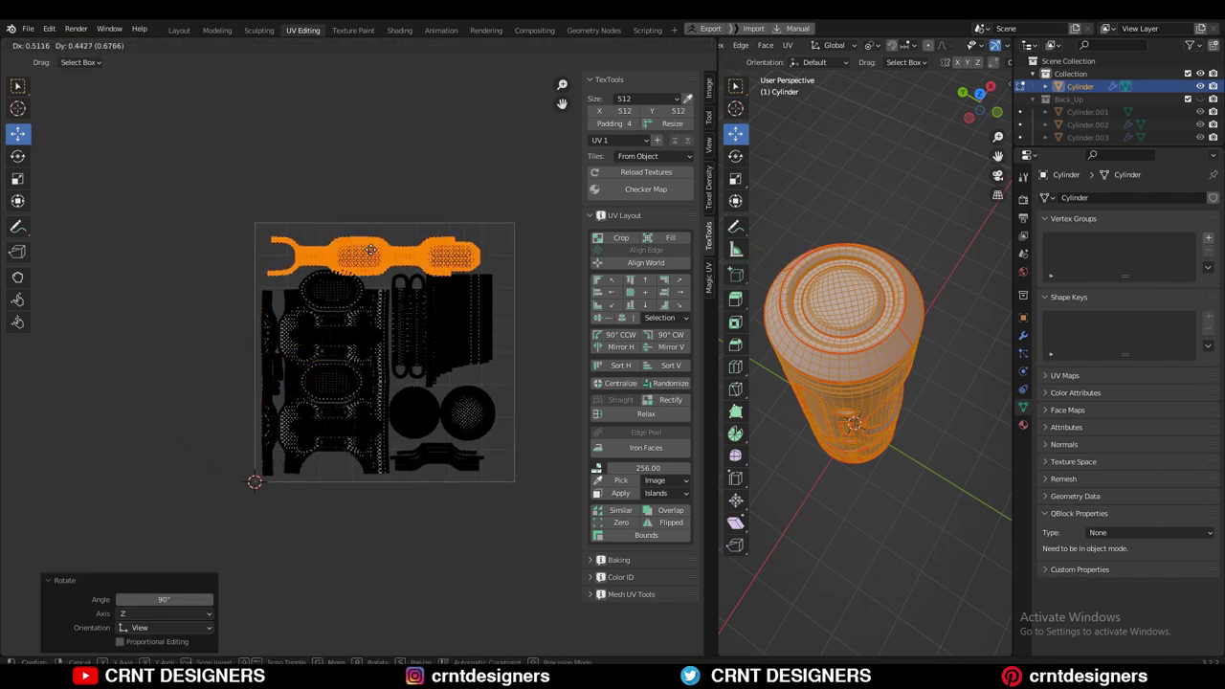
pyautogui.click(392, 254)
pyautogui.scroll(1, 392, 254)
pyautogui.hotkey('ctrl', 'z')
pyautogui.hotkey('ctrl', 'z')
# Move the long linked island left out of the UV tile, and move the narrow side strips out above the layout.
pyautogui.moveTo(192, 421); pyautogui.dragTo(330, 333, button='middle')
pyautogui.moveTo(335, 334); pyautogui.dragTo(214, 334)
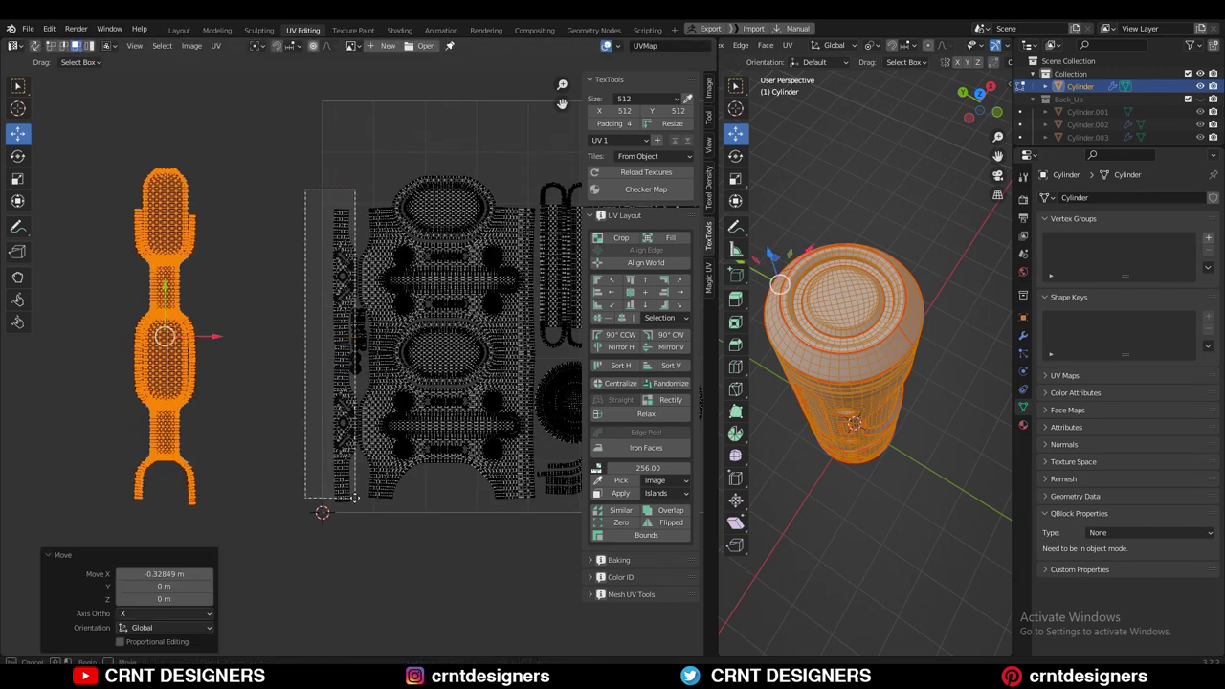
pyautogui.moveTo(287, 172); pyautogui.dragTo(333, 525)
pyautogui.scroll(6, 330, 326)
pyautogui.keyDown('ctrl'); pyautogui.moveTo(390, 470); pyautogui.dragTo(325, 132); pyautogui.keyUp('ctrl')
pyautogui.scroll(-5, 328, 192)
pyautogui.moveTo(339, 303); pyautogui.dragTo(264, 302)
pyautogui.scroll(-3, 278, 311)
pyautogui.moveTo(306, 326); pyautogui.dragTo(448, 144)
# Select the long linked island and move it back right, beside the body panel.
pyautogui.moveTo(382, 229); pyautogui.dragTo(259, 229, button='middle')
pyautogui.moveTo(169, 157); pyautogui.dragTo(94, 417)
pyautogui.moveTo(115, 321); pyautogui.dragTo(188, 318)
# Move the small strips and discs beside the body panel into the gap above the round caps, rotated to lie horizontally.
pyautogui.scroll(5, 253, 331)
pyautogui.moveTo(212, 212); pyautogui.dragTo(161, 365)
pyautogui.scroll(3, 163, 229)
pyautogui.keyDown('ctrl'); pyautogui.moveTo(303, 315); pyautogui.dragTo(262, 396); pyautogui.keyUp('ctrl')
pyautogui.scroll(-4, 262, 382)
pyautogui.moveTo(134, 363); pyautogui.dragTo(438, 506)
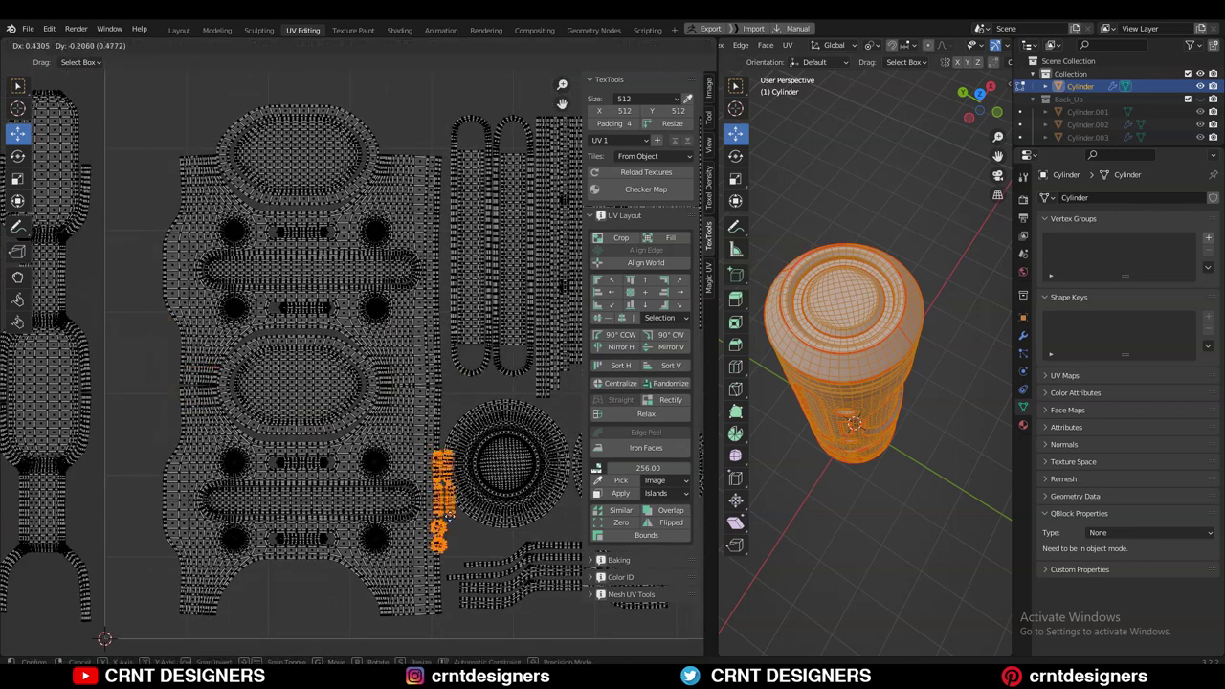
pyautogui.press('r')
# Nudge the long linked island further right to close the gap to the body panel.
pyautogui.scroll(-4, 413, 378)
pyautogui.moveTo(315, 363); pyautogui.dragTo(410, 379, button='middle')
pyautogui.moveTo(213, 273); pyautogui.dragTo(277, 507)
pyautogui.moveTo(265, 392); pyautogui.dragTo(295, 392)
# Rotate the narrow side strips to horizontal and place them across the top of the layout.
pyautogui.moveTo(383, 240); pyautogui.dragTo(331, 268, button='middle')
pyautogui.moveTo(295, 97); pyautogui.dragTo(437, 277)
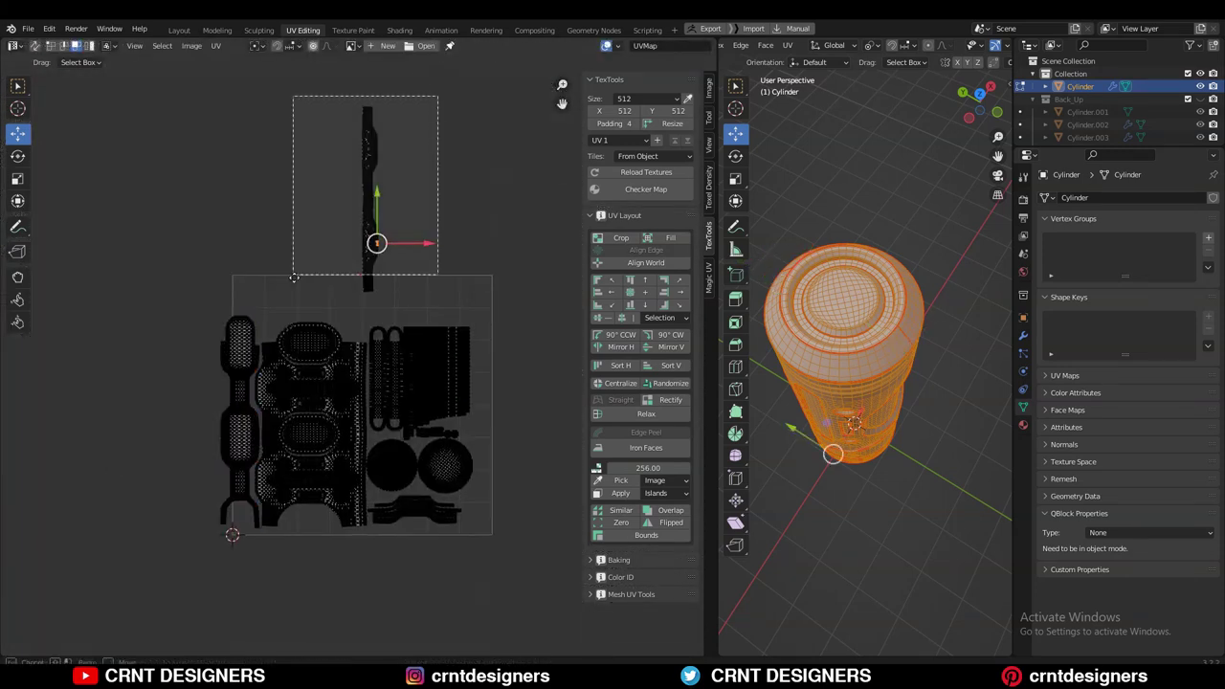
pyautogui.moveTo(437, 277); pyautogui.dragTo(433, 259, button='middle')
pyautogui.press('r')
pyautogui.click(343, 298)
# Reposition and enlarge the entire island layout to fill the UV tile, and save the file.
pyautogui.scroll(1, 438, 468)
pyautogui.press('a')
pyautogui.press('g')
pyautogui.click(521, 197)
pyautogui.press('s')
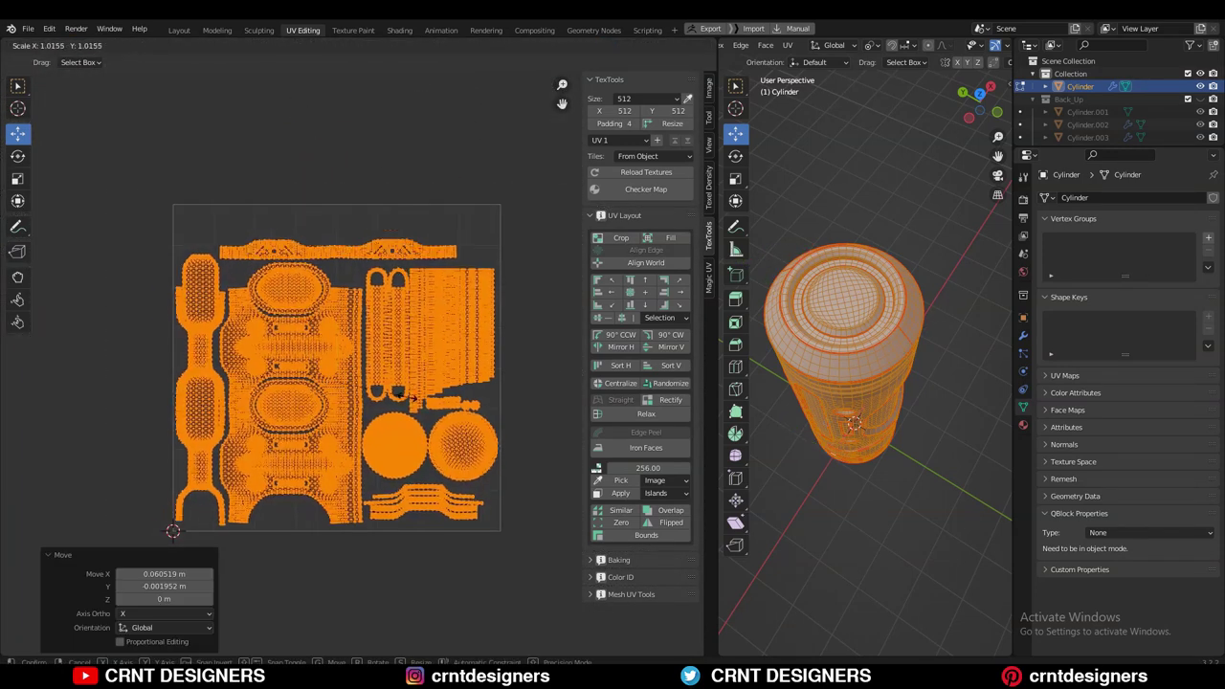
pyautogui.click(516, 205)
pyautogui.hotkey('ctrl', 's')
# Select the group of strip, slot and round cap islands beside the body panel and nudge it slightly left.
pyautogui.scroll(2, 499, 258)
pyautogui.moveTo(516, 316); pyautogui.dragTo(511, 258, button='middle')
pyautogui.moveTo(532, 208); pyautogui.dragTo(281, 446)
pyautogui.scroll(1, 287, 442)
pyautogui.moveTo(287, 442); pyautogui.dragTo(215, 396, button='middle')
pyautogui.moveTo(376, 265); pyautogui.dragTo(368, 265)
# Select the two large round cap islands, nudge them slightly left along X and clear the selection.
pyautogui.moveTo(484, 415); pyautogui.dragTo(474, 331, button='middle')
pyautogui.scroll(1, 360, 410)
pyautogui.moveTo(497, 285); pyautogui.dragTo(120, 485)
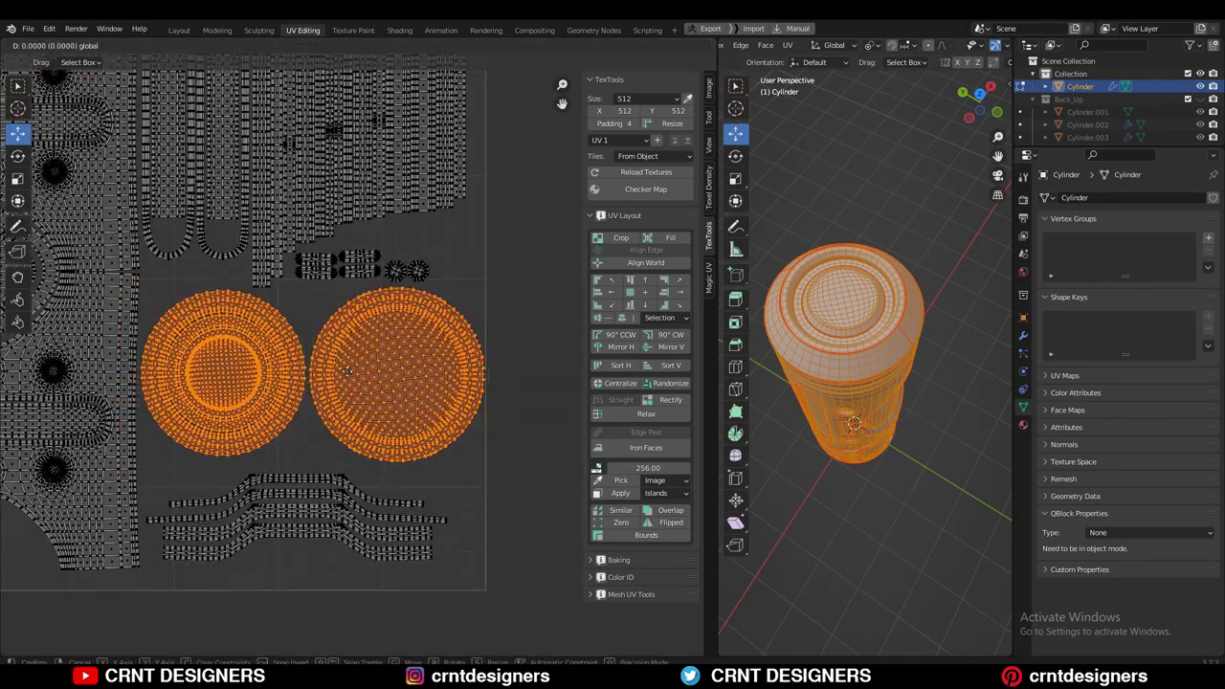
pyautogui.moveTo(347, 371); pyautogui.dragTo(345, 371)
pyautogui.click(444, 291)
# Pick four small disc islands from the body panel's holes, sort them horizontally and place them in the arch gap below the panel.
pyautogui.scroll(5, 60, 373)
pyautogui.moveTo(60, 374); pyautogui.dragTo(348, 268, button='middle')
pyautogui.press('l')
pyautogui.press('g')
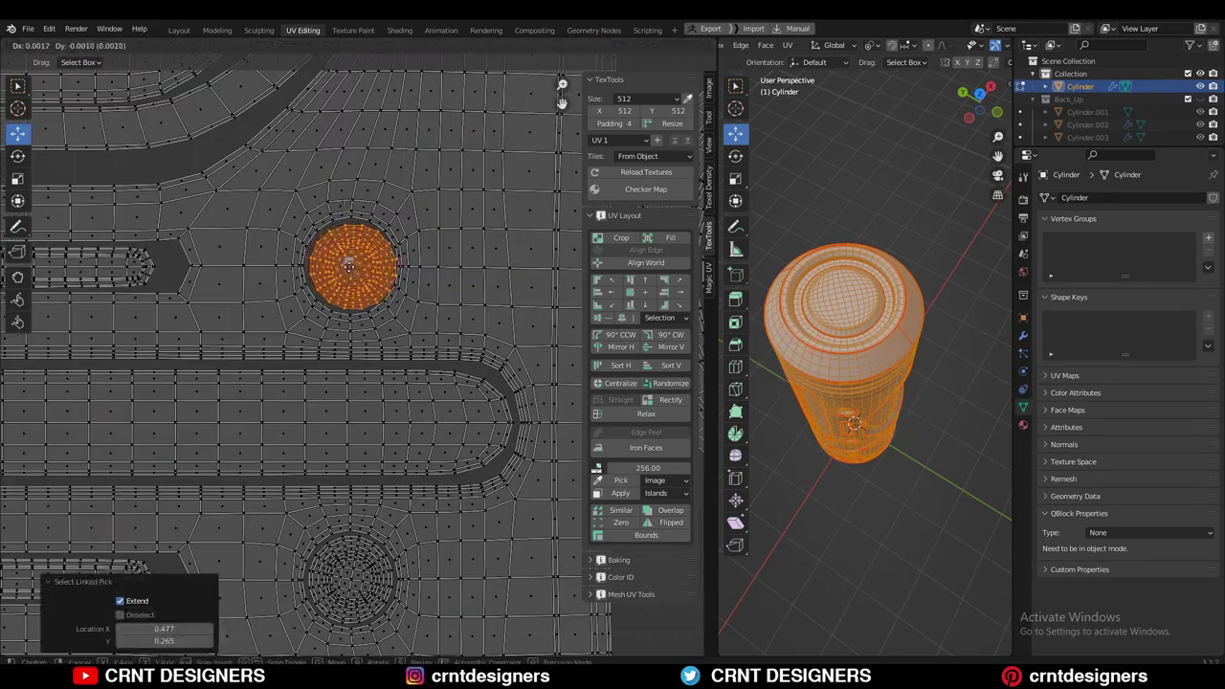
pyautogui.rightClick(350, 267)
pyautogui.scroll(-5, 330, 348)
pyautogui.press('l')
pyautogui.press('l')
pyautogui.press('l')
pyautogui.scroll(-4, 338, 391)
pyautogui.click(611, 365)
pyautogui.press('g')
pyautogui.click(297, 432)
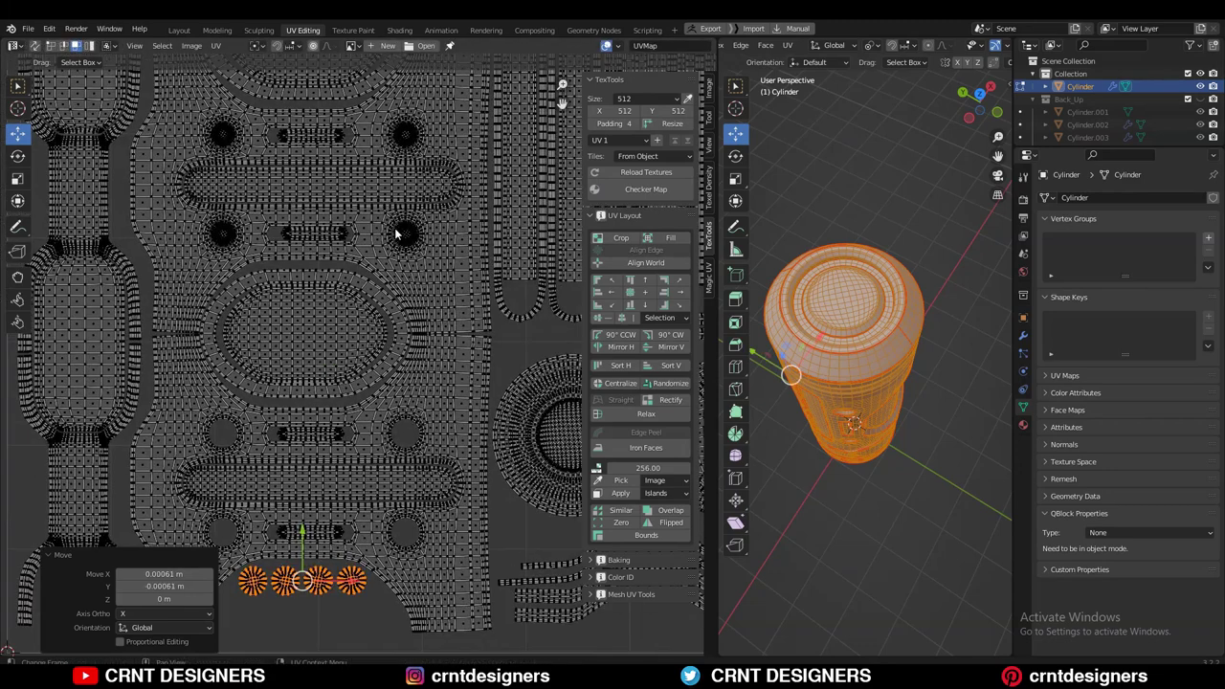
# Sort the remaining four hole discs horizontally and place them as a second row beside the first in the arch gap.
pyautogui.hotkey('alt', 'a')
pyautogui.press('l')
pyautogui.press('l')
pyautogui.press('l')
pyautogui.press('l')
pyautogui.click(620, 366)
pyautogui.scroll(-2, 411, 201)
pyautogui.press('g')
pyautogui.click(382, 459)
# Pick the four small capsule islands from the body panel, sort them vertically and place them in the gap beside its upper oval.
pyautogui.scroll(3, 363, 353)
pyautogui.hotkey('alt', 'a')
pyautogui.press('l')
pyautogui.press('l')
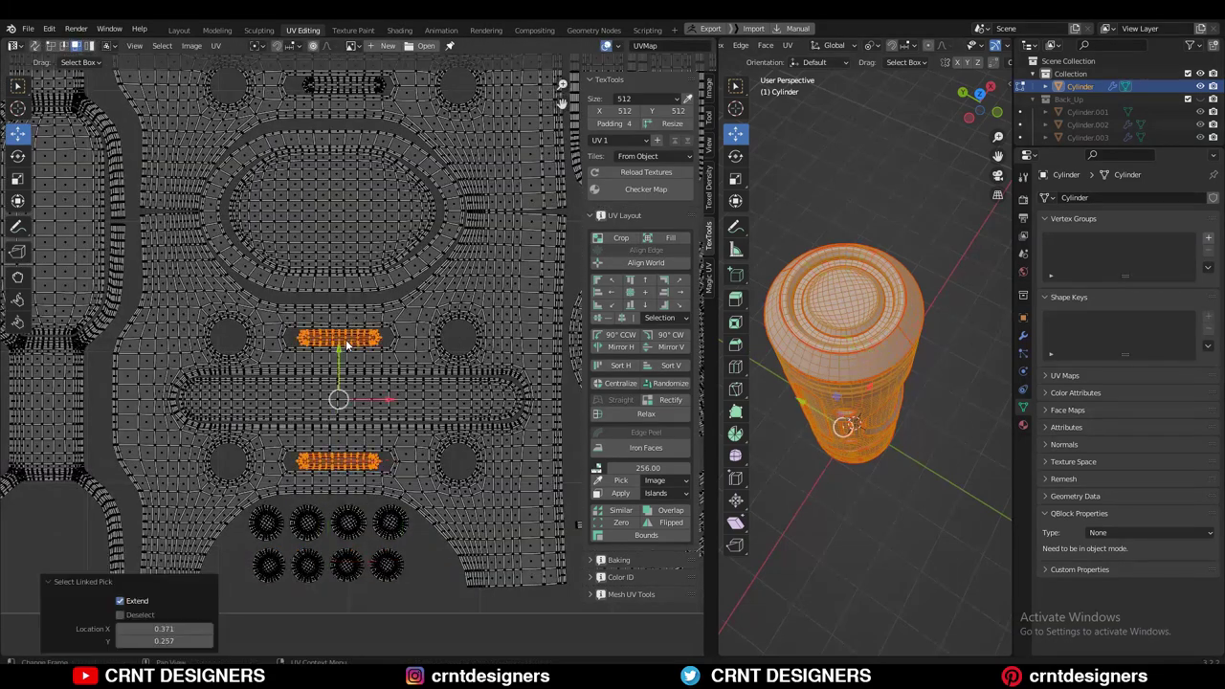
pyautogui.scroll(-3, 348, 344)
pyautogui.press('g')
pyautogui.click(586, 374)
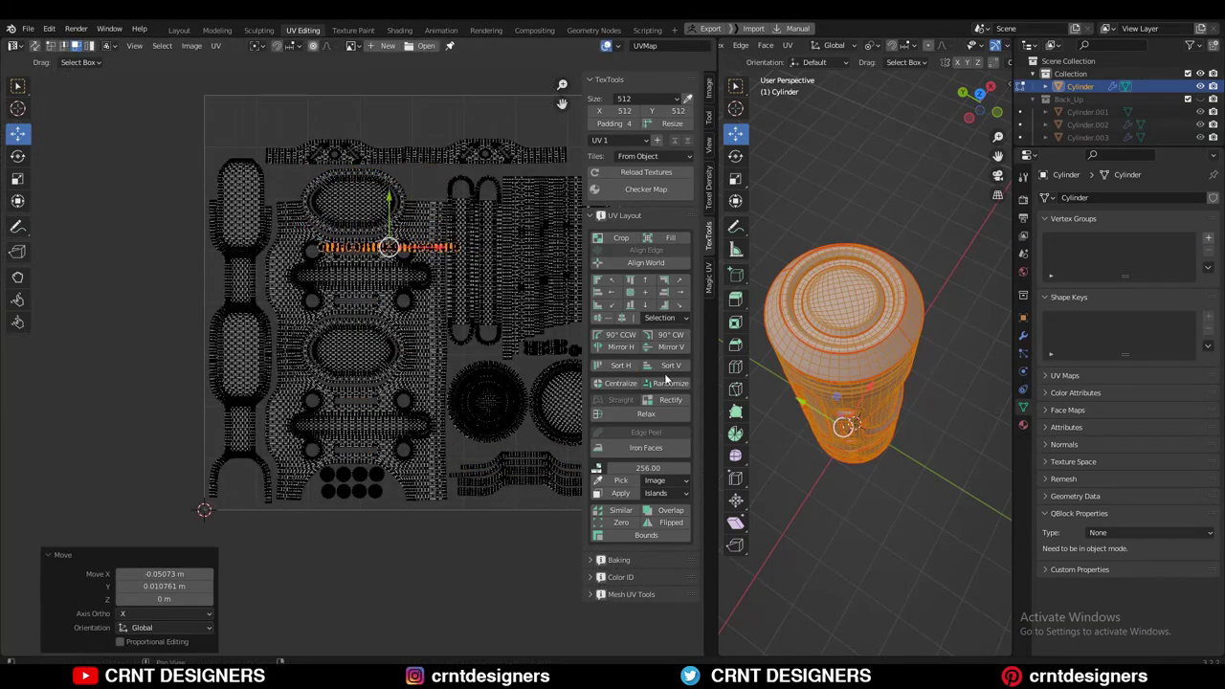
pyautogui.click(669, 368)
pyautogui.press('g')
pyautogui.click(429, 183)
pyautogui.moveTo(432, 182); pyautogui.dragTo(381, 375, button='middle')
pyautogui.scroll(4, 380, 375)
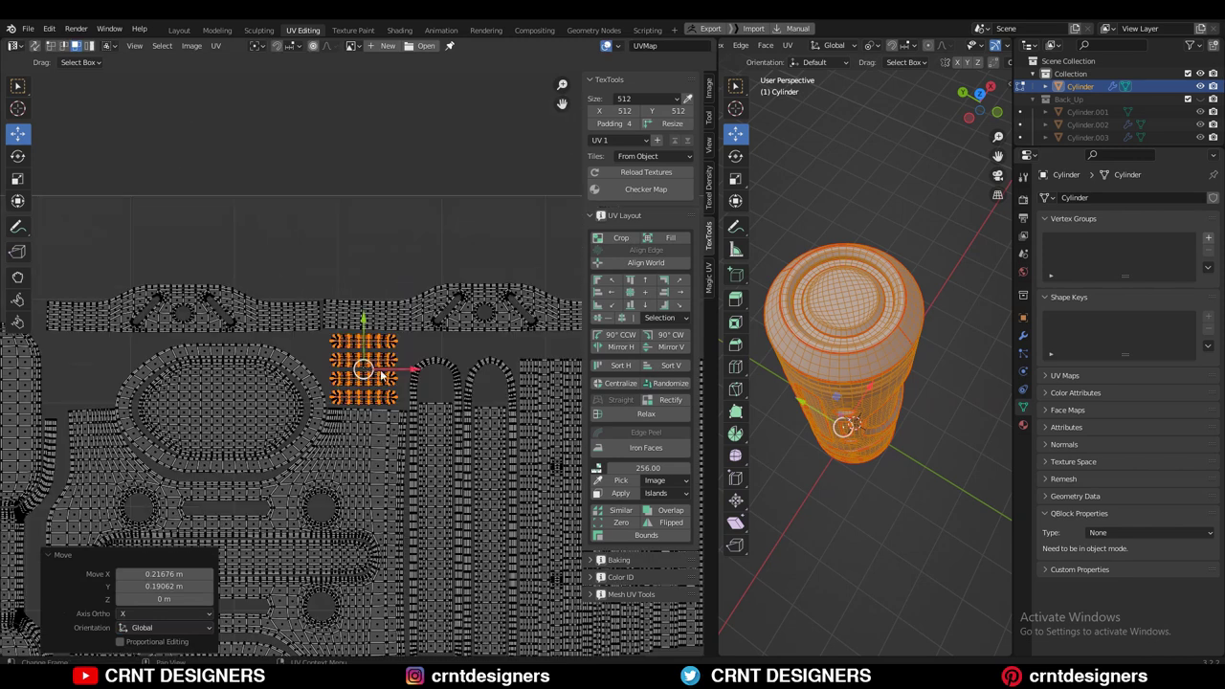
# Move the lower two capsule islands of the stack into the gap on the other side of the upper oval.
pyautogui.hotkey('alt', 'a')
pyautogui.press('l')
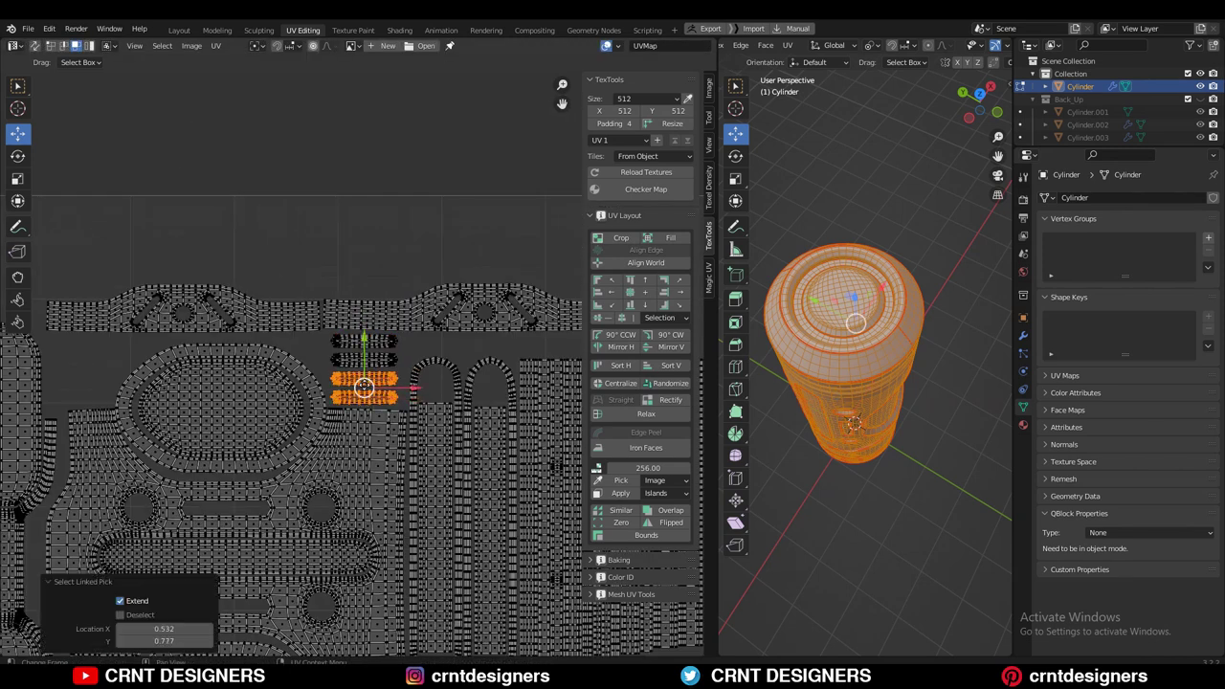
pyautogui.press('g')
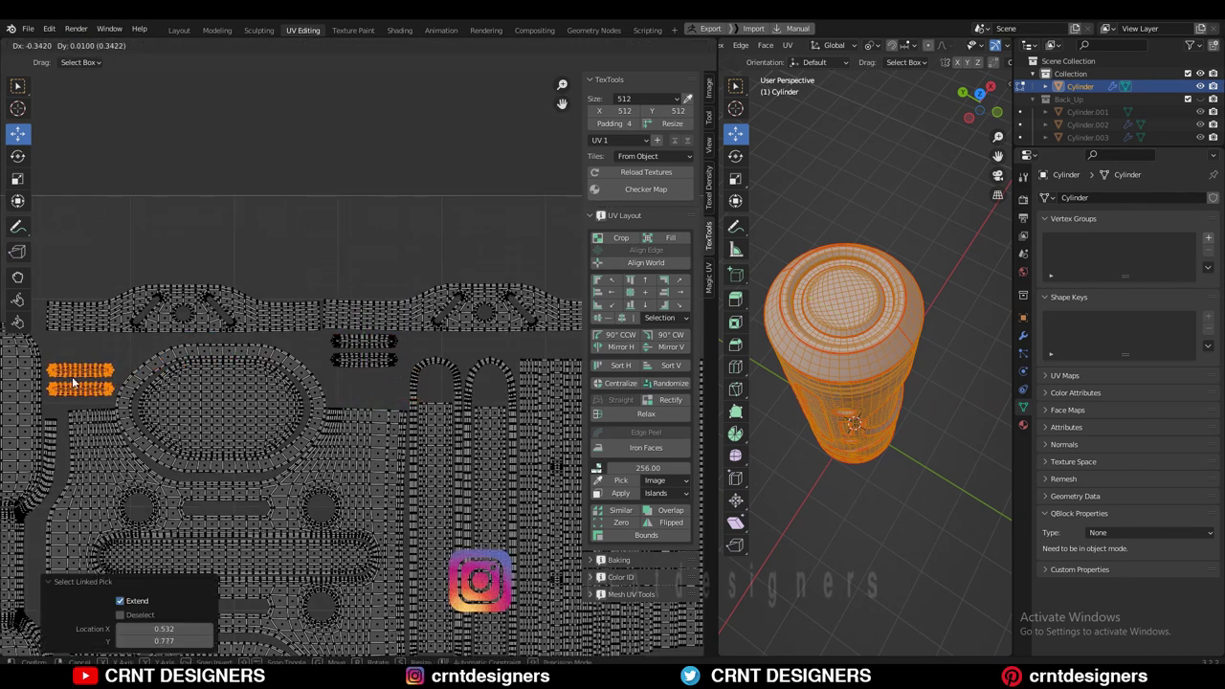
pyautogui.click(73, 383)
# Select the remaining two capsule islands and move them slightly down to center them in their gap.
pyautogui.click(385, 344)
pyautogui.press('l')
pyautogui.press('l')
pyautogui.press('g')
pyautogui.click(358, 365)
pyautogui.scroll(-2, 357, 363)
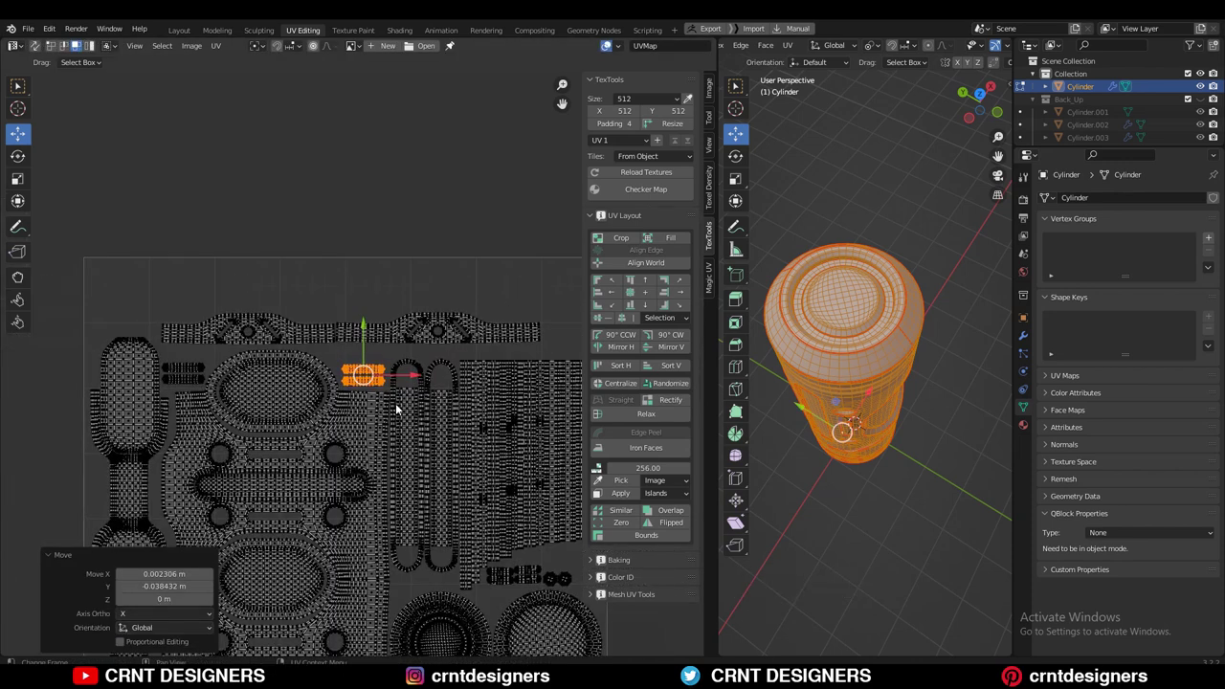
pyautogui.moveTo(459, 500); pyautogui.dragTo(440, 264, button='middle')
pyautogui.scroll(-2, 389, 323)
pyautogui.click(491, 258)
pyautogui.scroll(1, 517, 290)
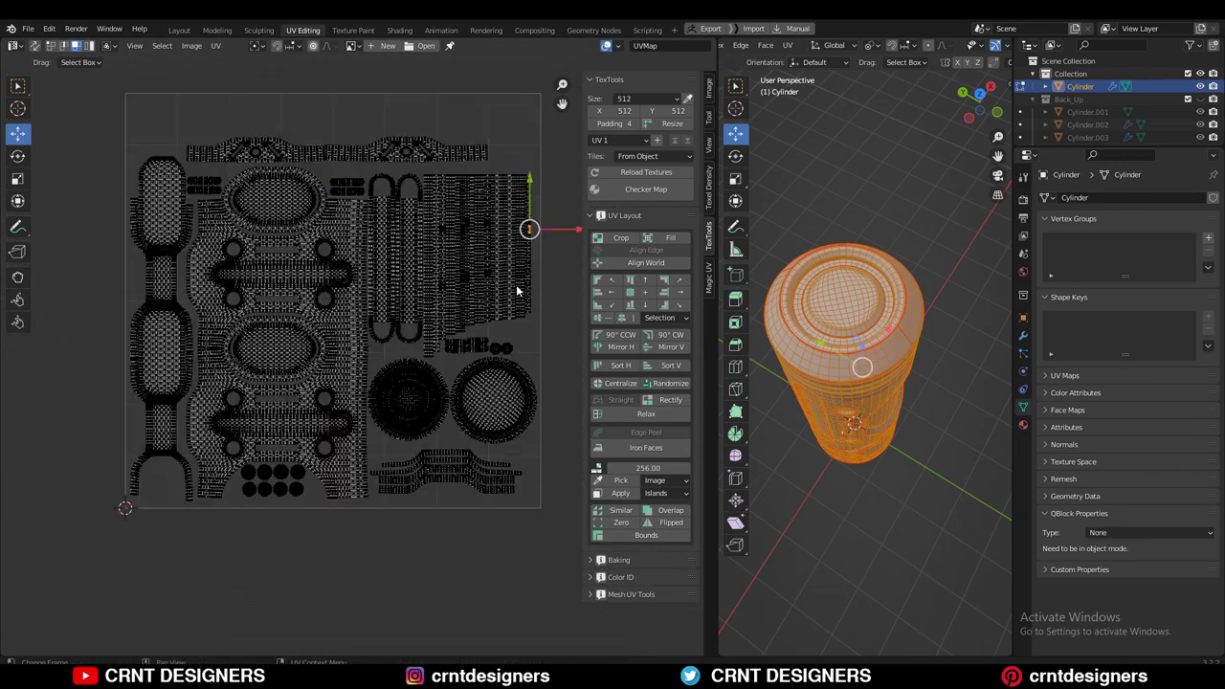
pyautogui.moveTo(522, 292); pyautogui.dragTo(498, 327, button='middle')
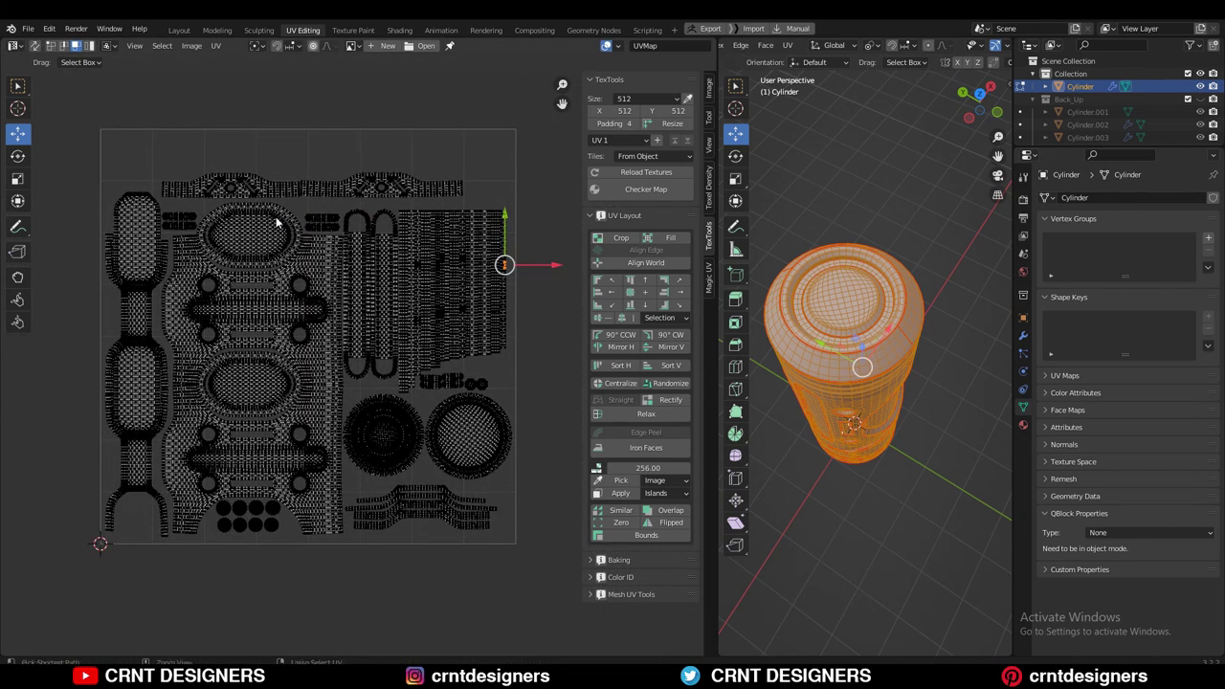